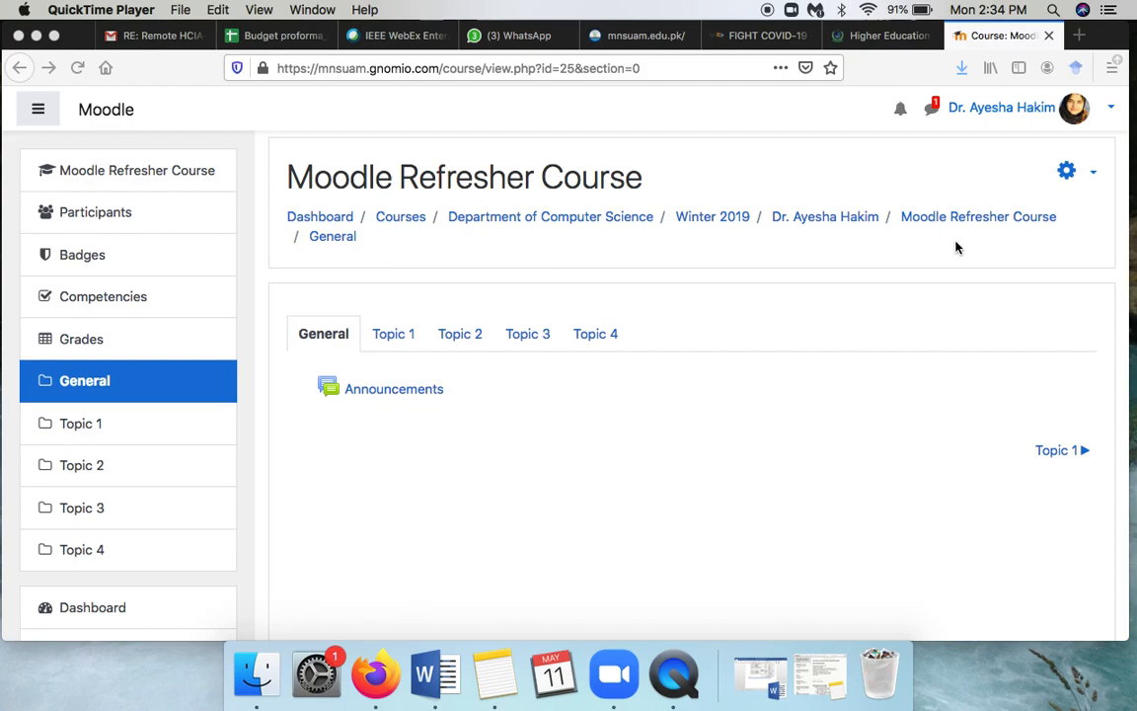
- Turn on editing for the Moodle Refresher Course
left_click(1089, 176)
left_click(1089, 176)
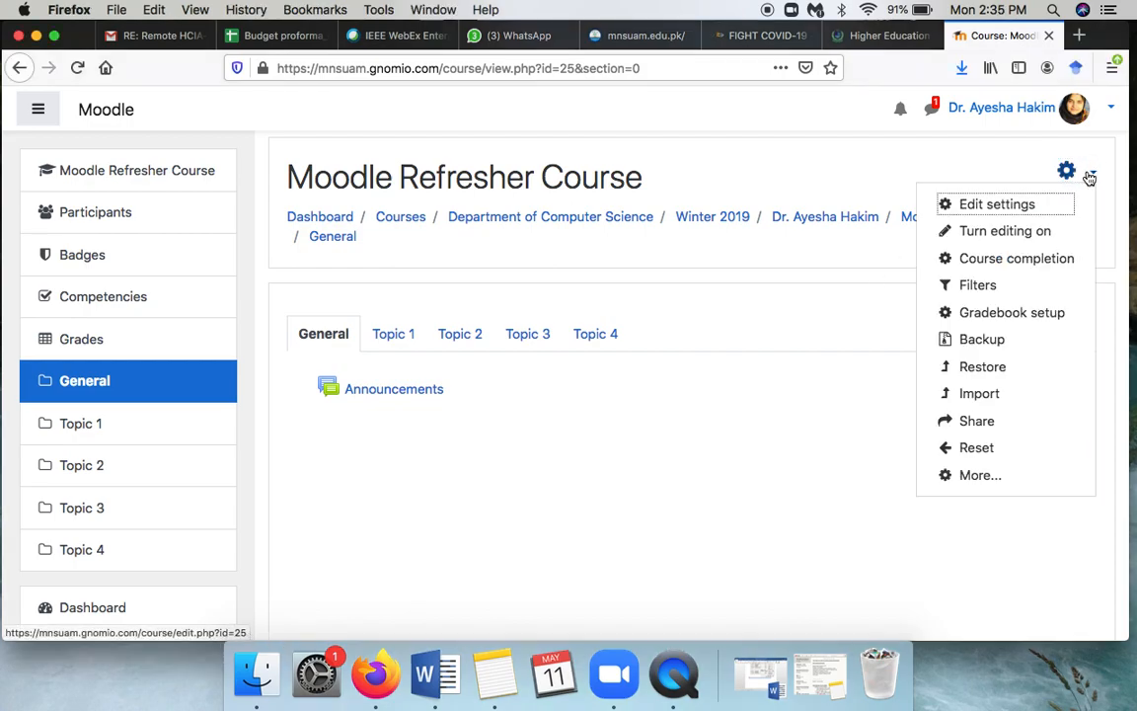
left_click(999, 233)
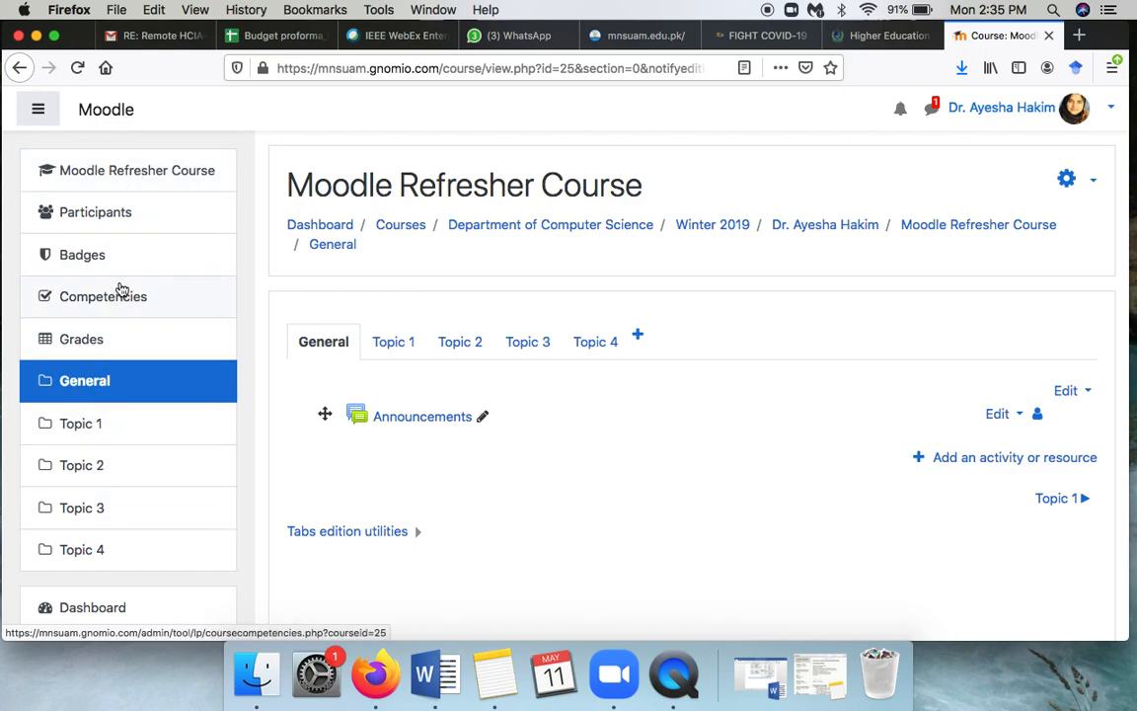
- Look through the course navigation links and view the course's participants list
scroll(137, 507, "down", 5)
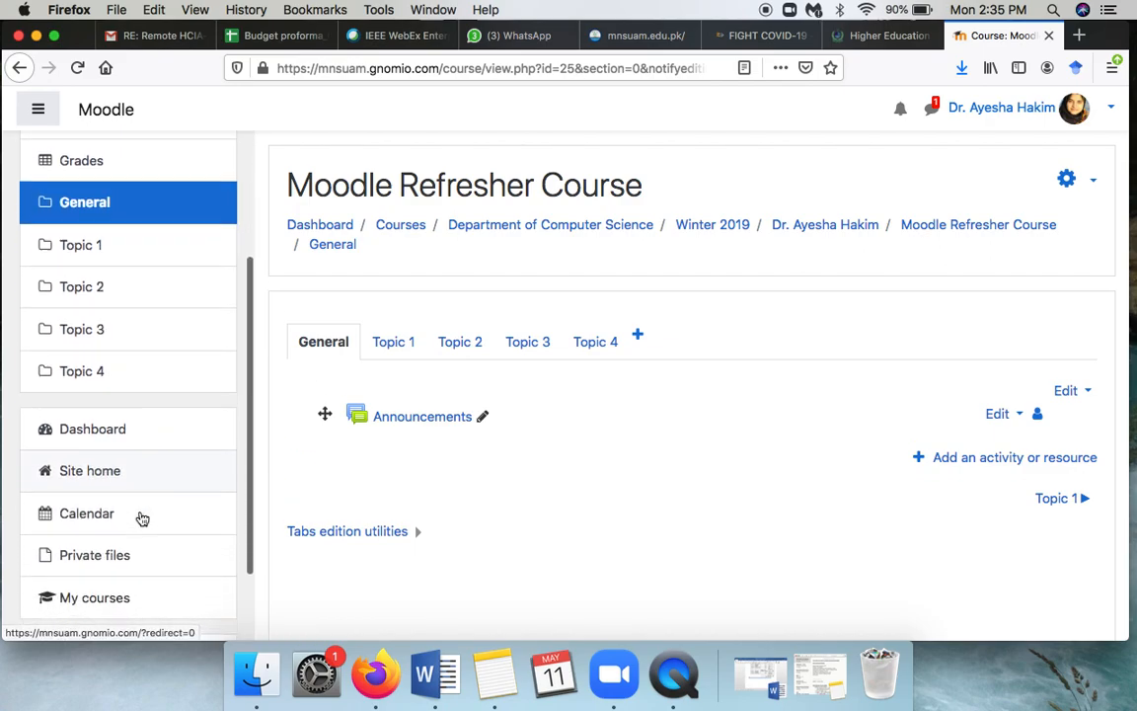
scroll(140, 517, "down", 2)
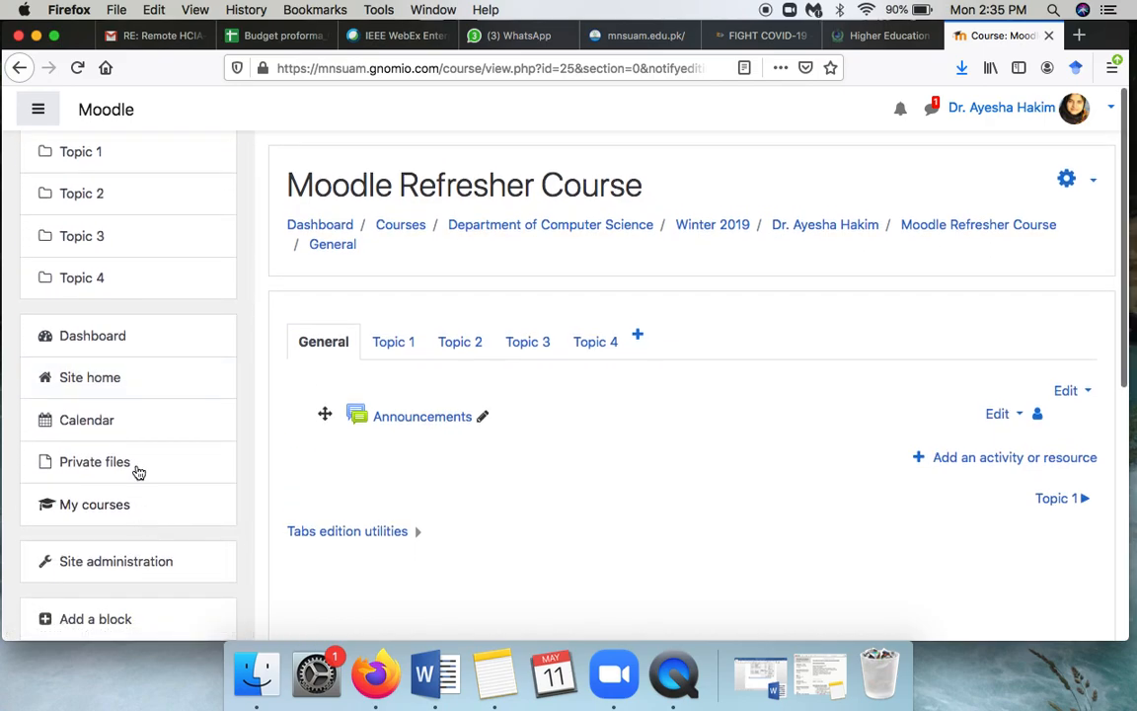
scroll(140, 472, "up", 8)
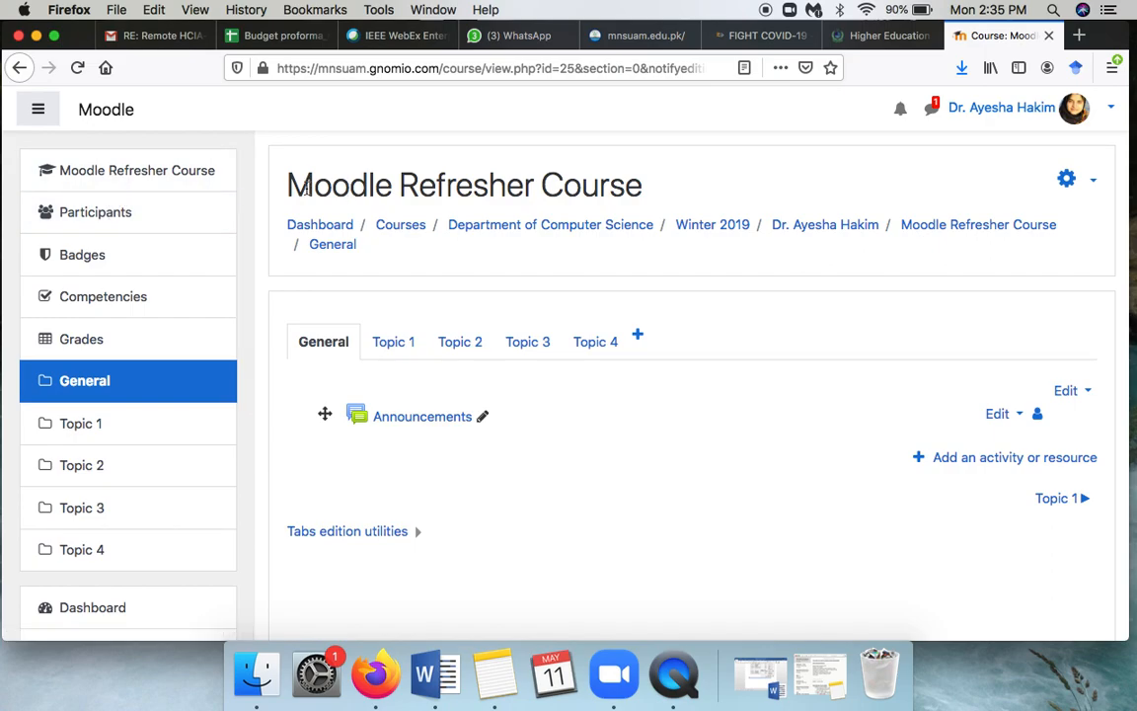
left_click(123, 217)
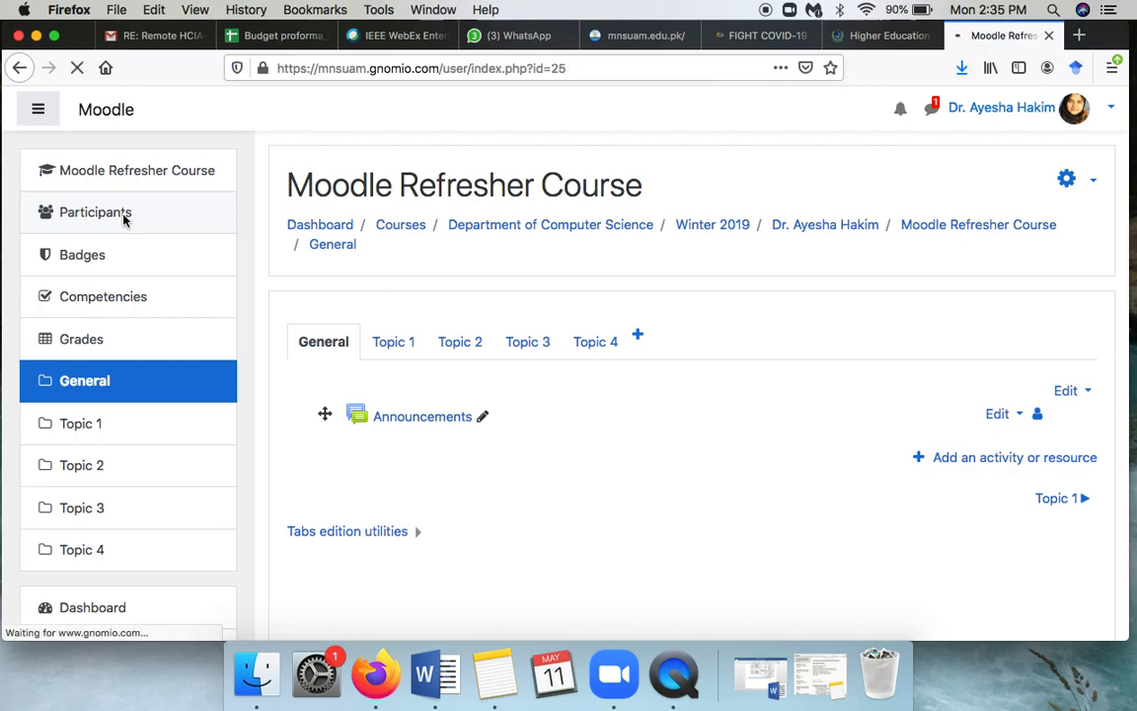
scroll(498, 424, "down", 5)
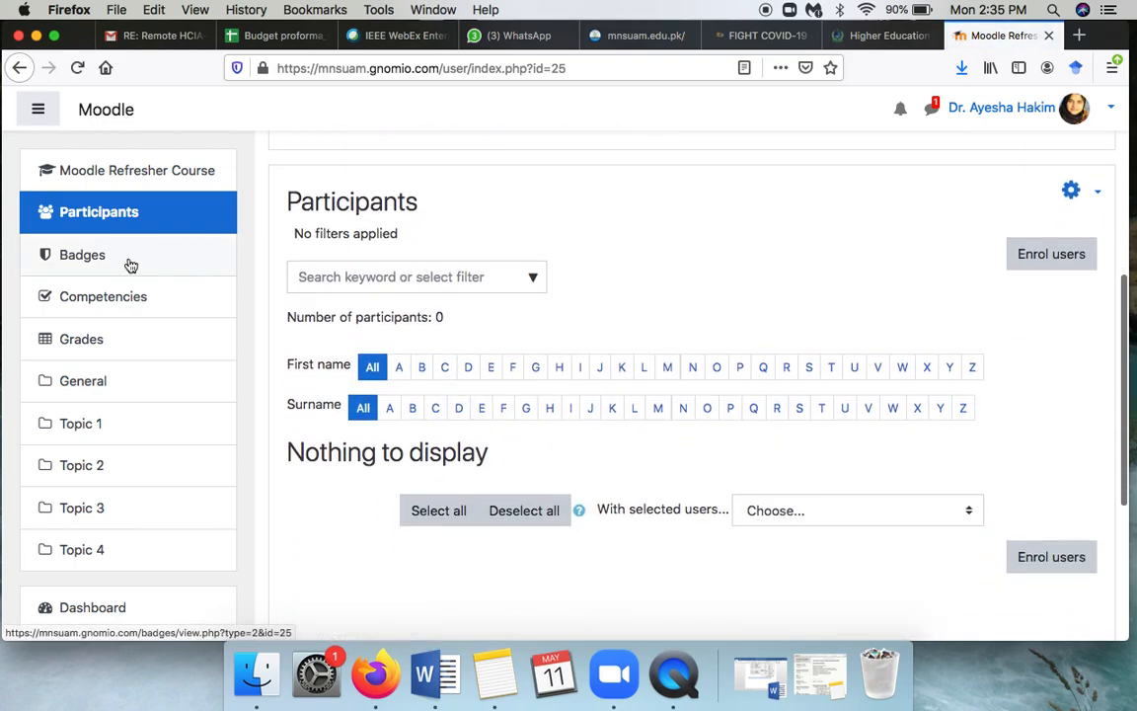
- Start a new topic in the General section's Announcements forum with the subject "Change in class room"
left_click(92, 381)
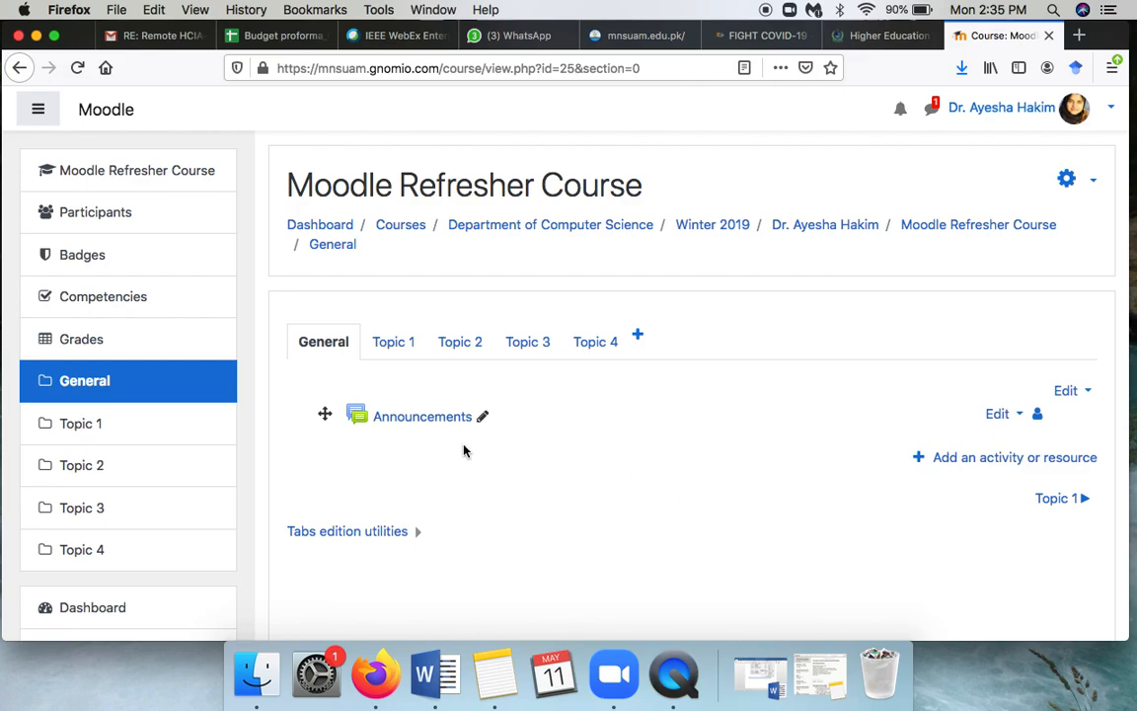
left_click(427, 418)
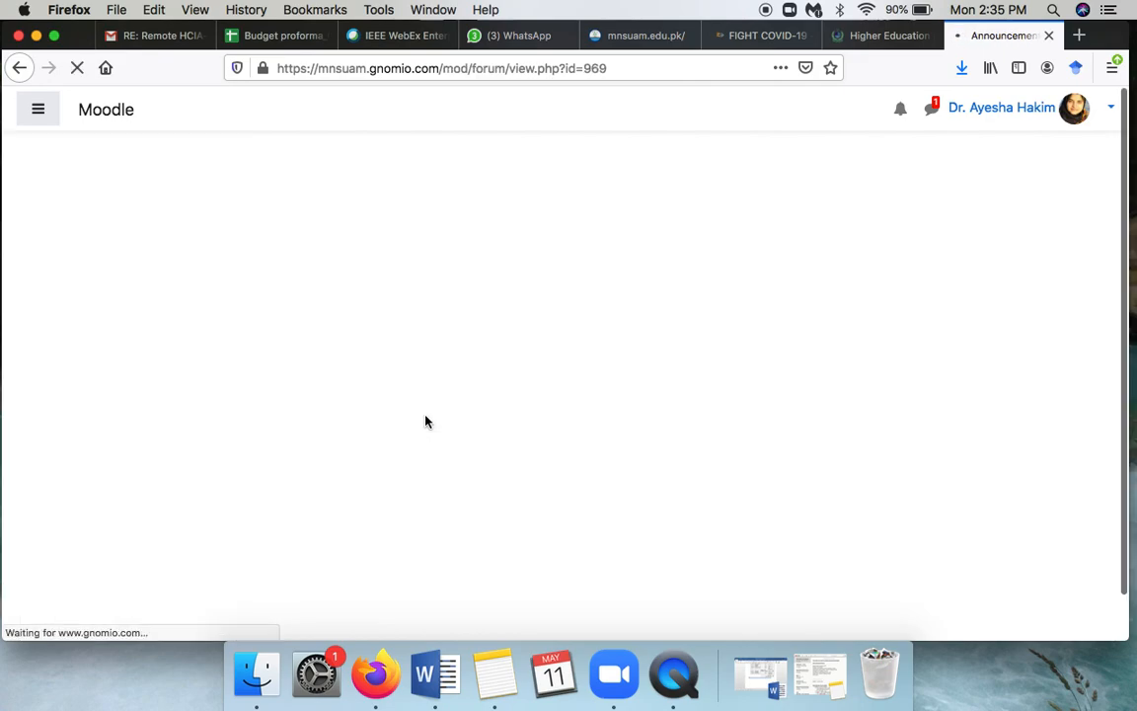
scroll(565, 568, "down", 5)
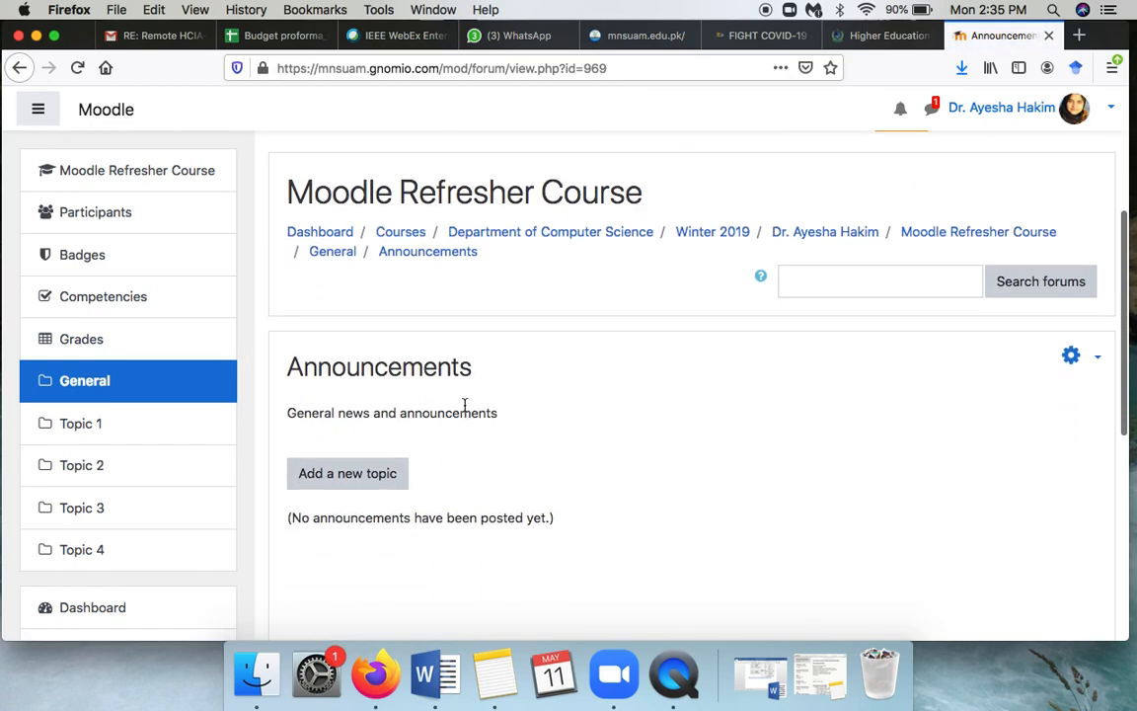
left_click(365, 478)
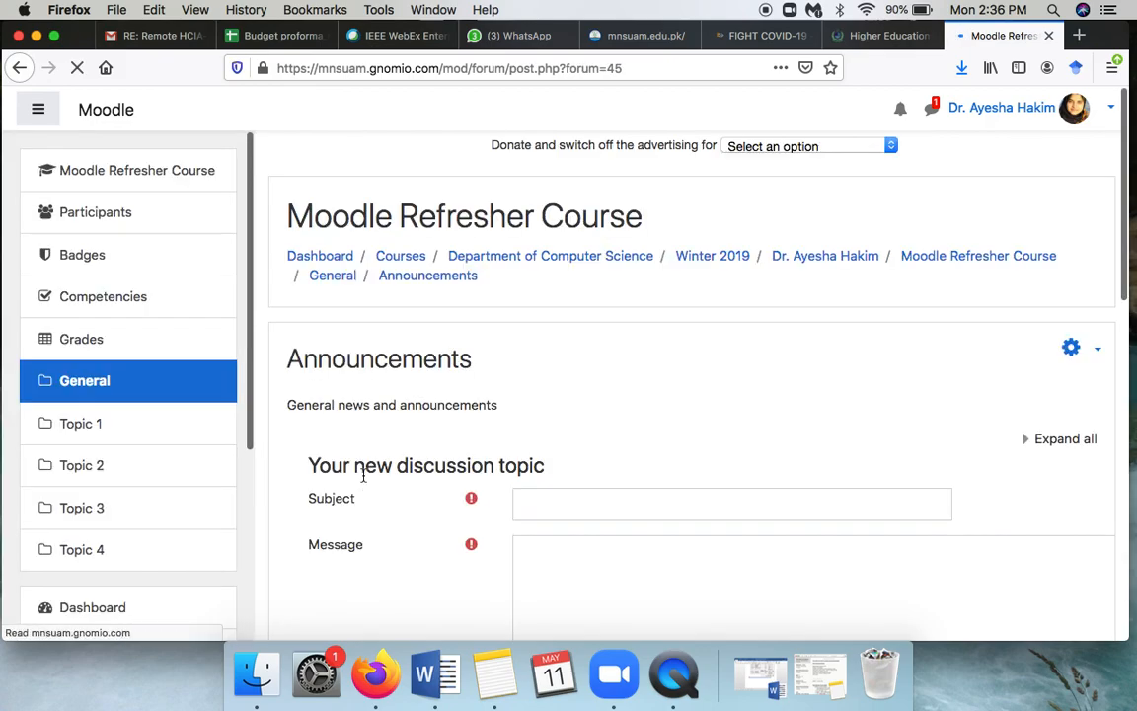
scroll(558, 498, "down", 6)
left_click(540, 385)
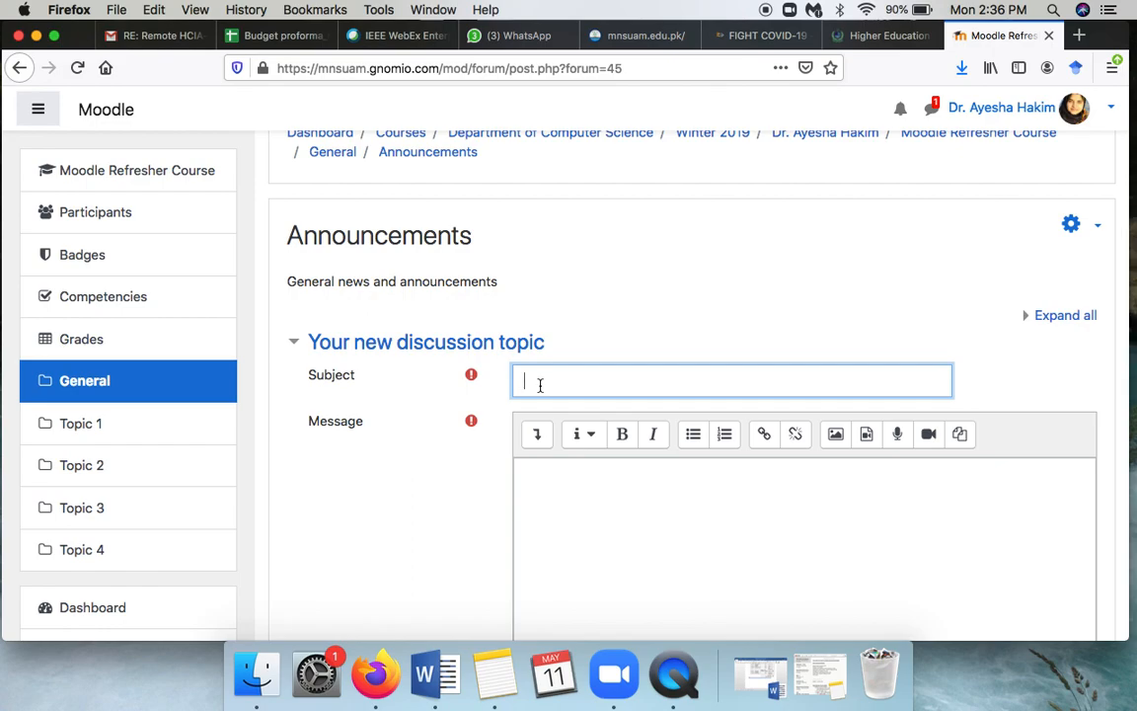
type("Change in class room")
- Write the announcement's message, giving A2.05 as the class room
left_click(596, 517)
scroll(596, 517, "down", 3)
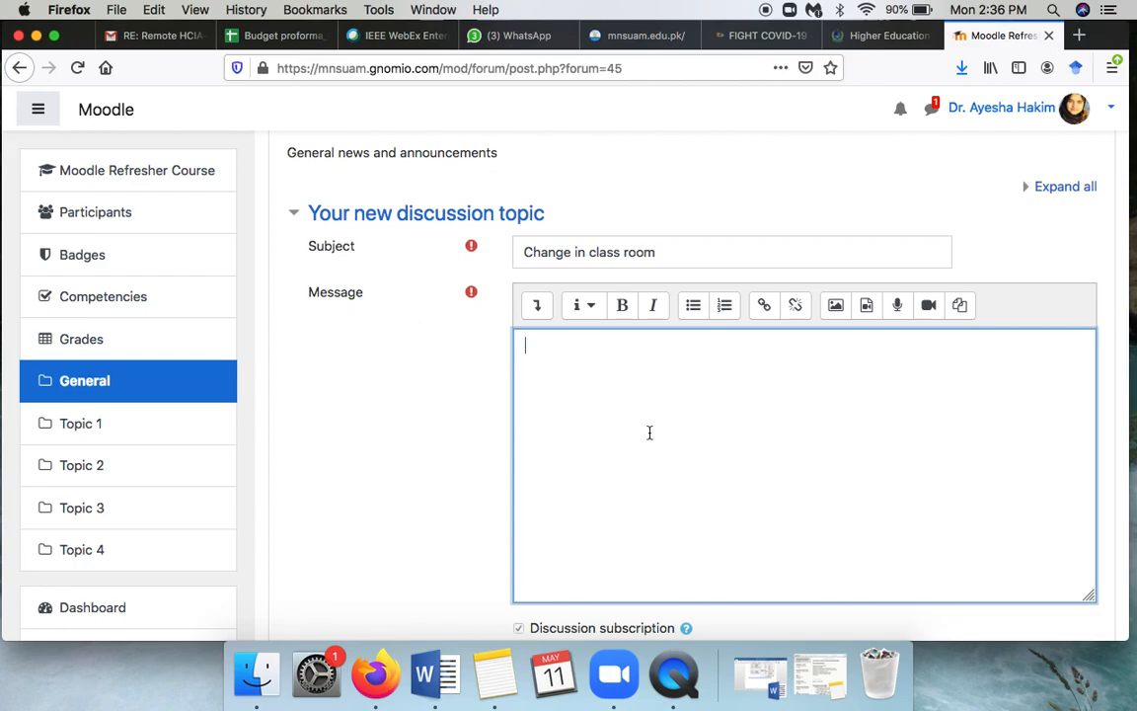
type("now")
key("BackSpace")
key("BackSpace")
type("A2.05")
- Pin the announcement, enable notifications with no editing-time delay, and post it to the forum
scroll(754, 561, "down", 10)
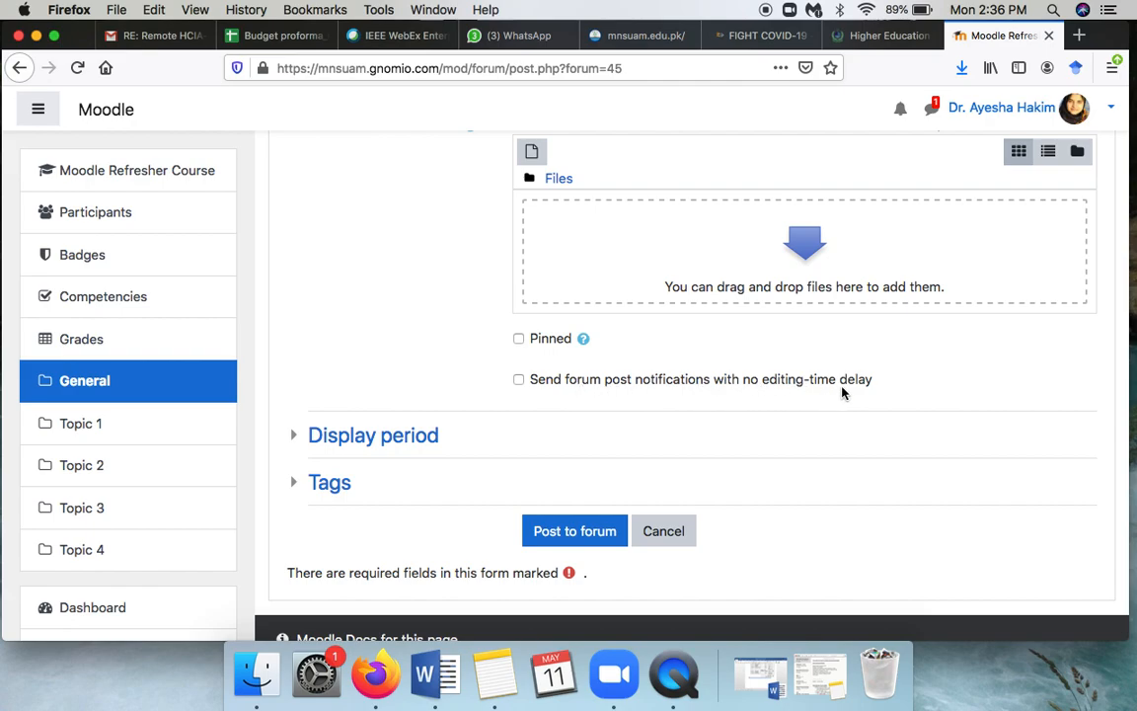
left_click(519, 380)
left_click(520, 339)
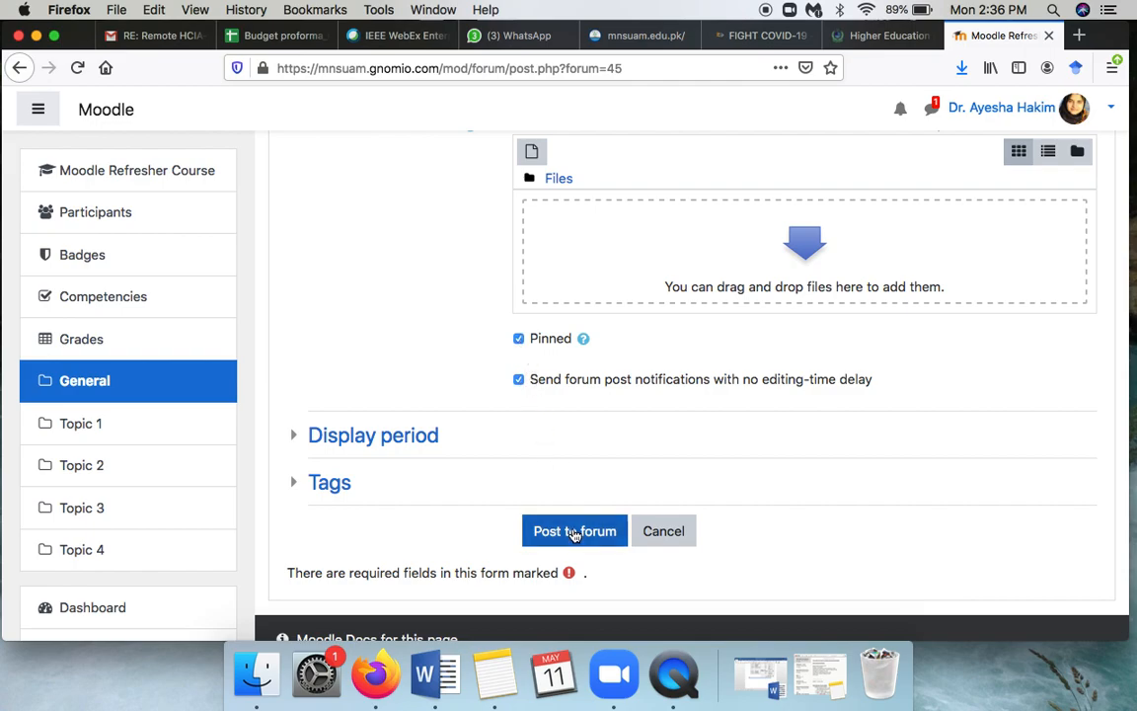
left_click(573, 532)
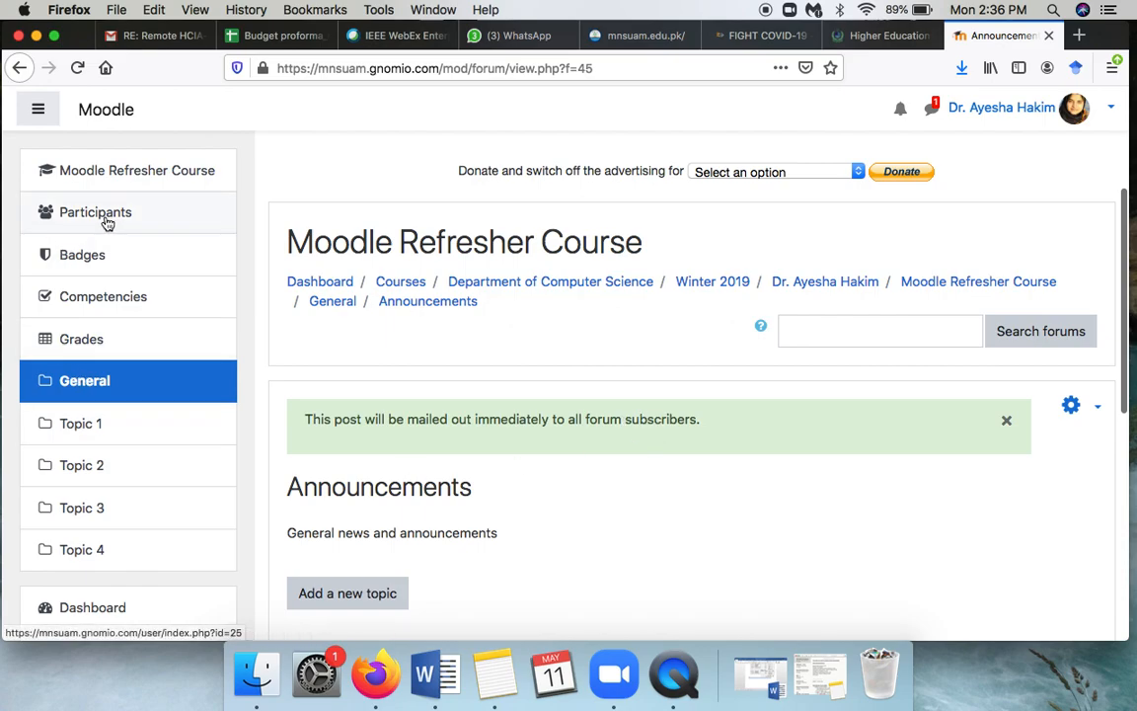
scroll(631, 559, "down", 5)
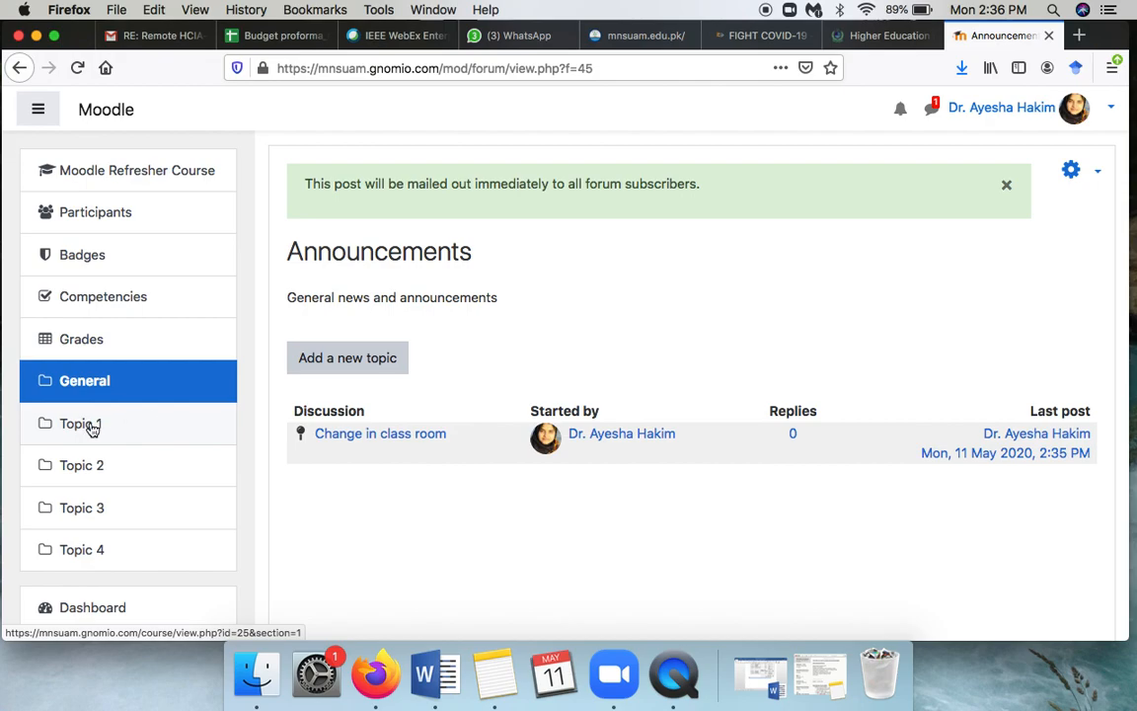
- Give the Topic 1 section the custom name Orientation in its section settings
left_click(91, 386)
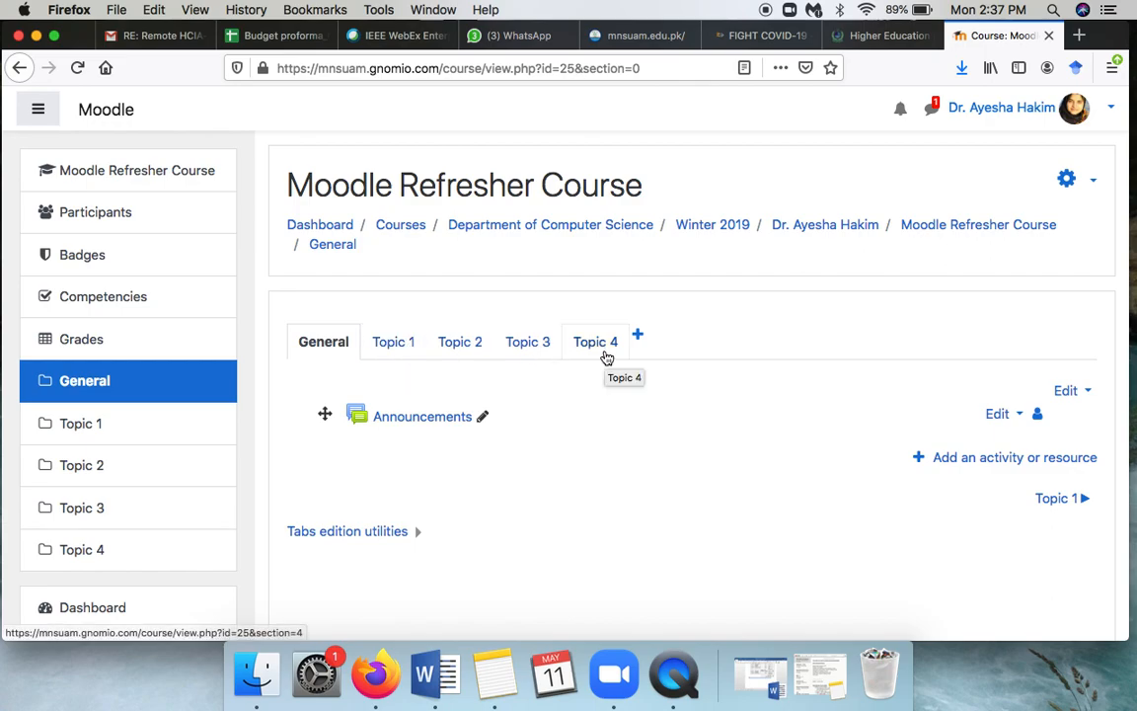
left_click(395, 346)
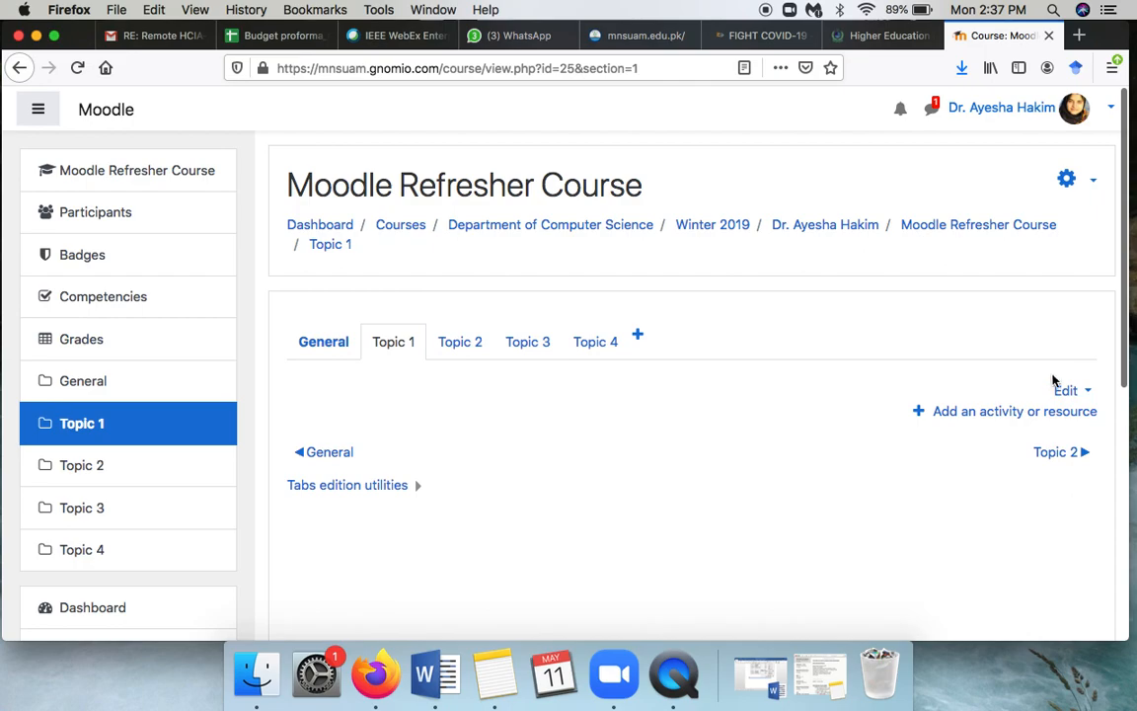
left_click(1074, 390)
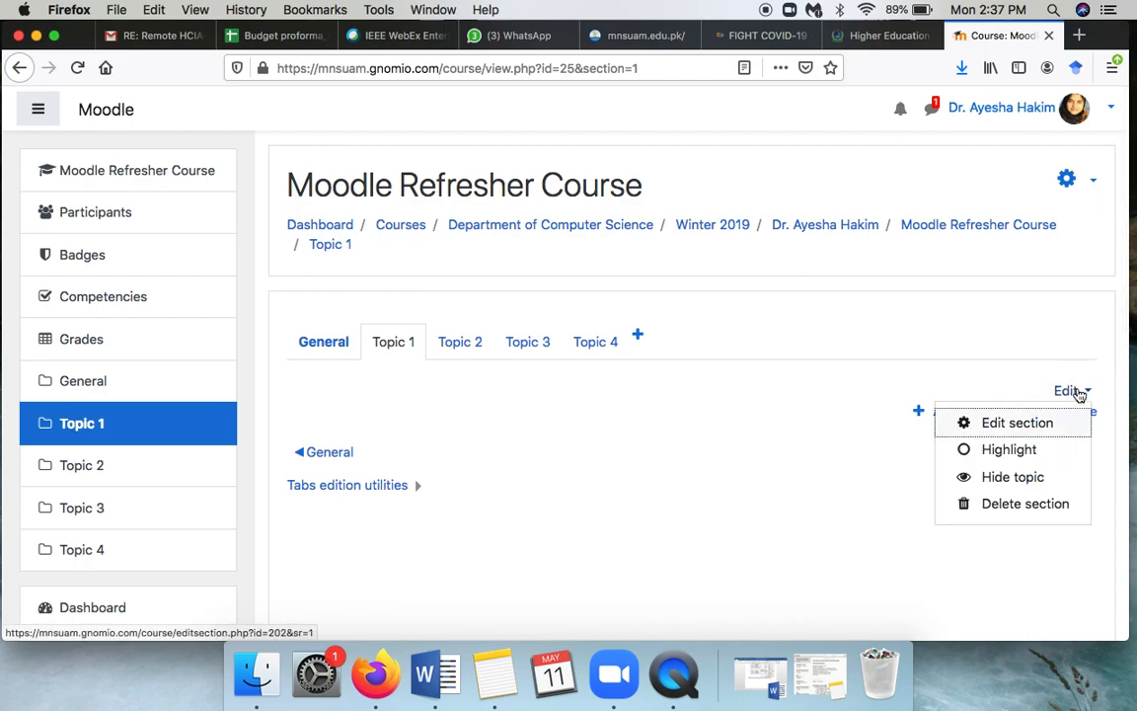
left_click(1026, 424)
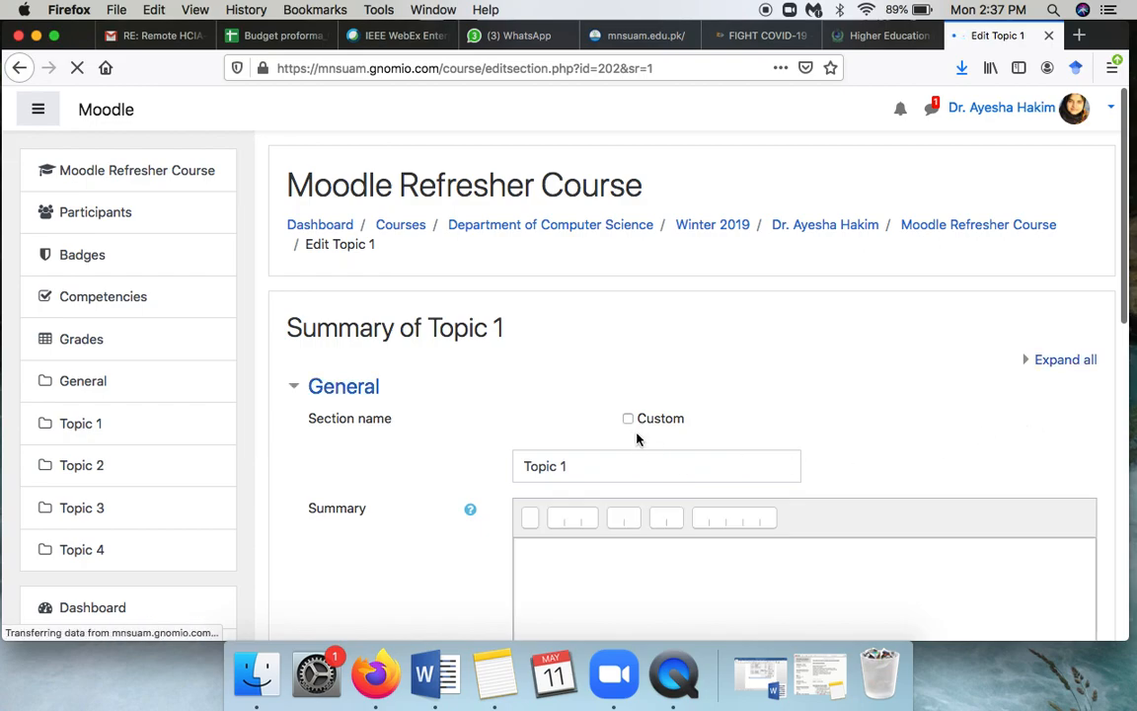
scroll(637, 436, "down", 3)
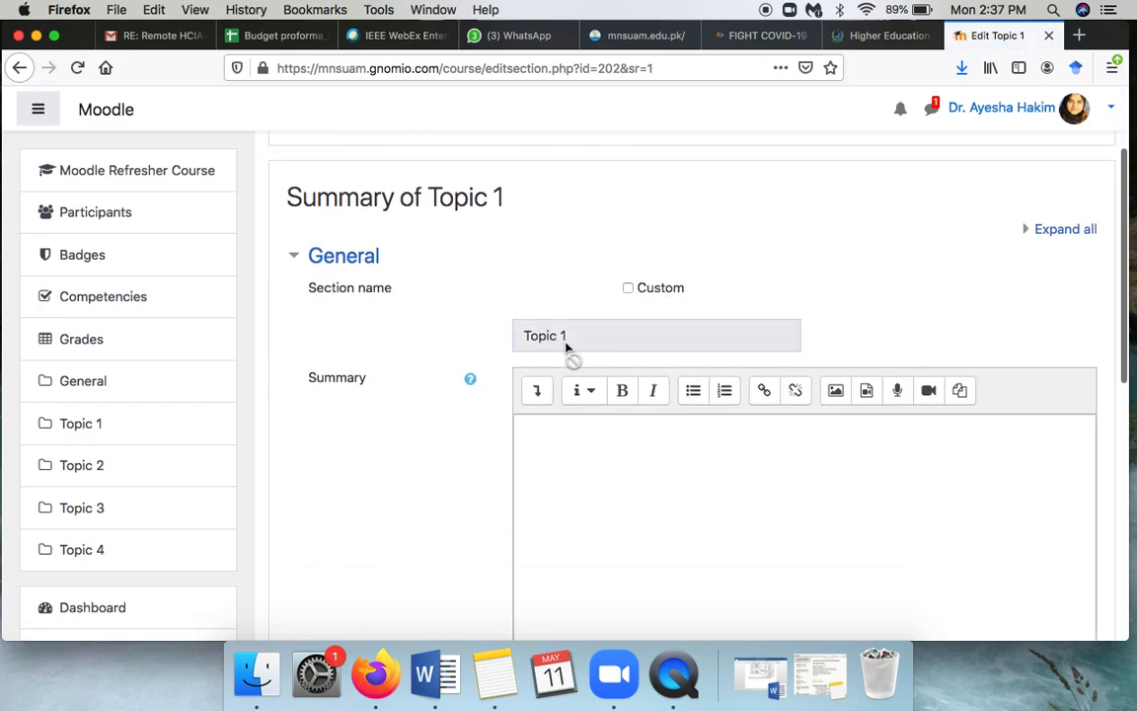
left_click(628, 288)
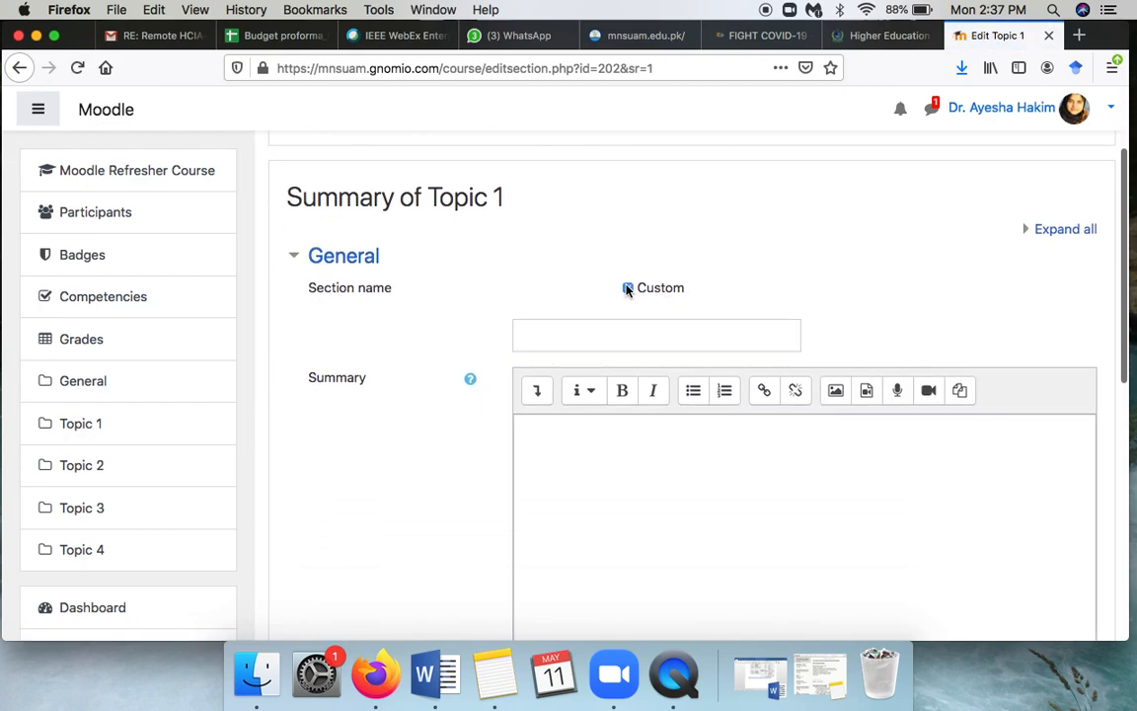
left_click(609, 337)
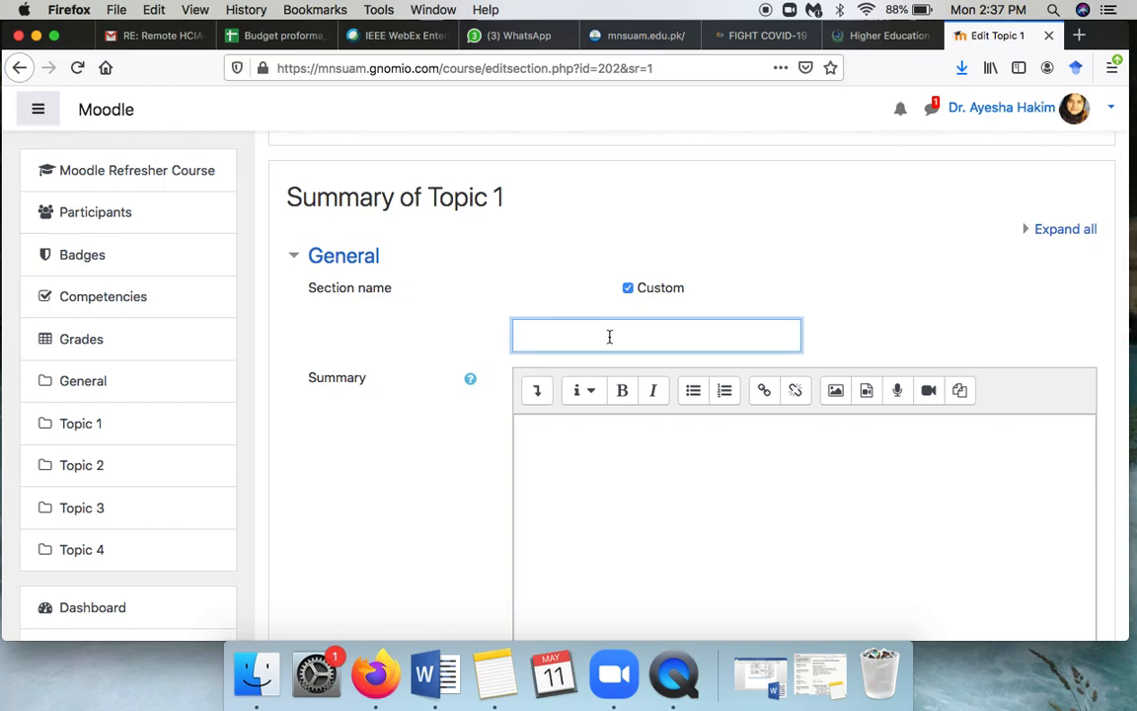
type("Orientation")
- Look over the section's summary and remaining settings, leaving the summary empty, and save the changes
scroll(670, 515, "down", 5)
scroll(670, 518, "up", 3)
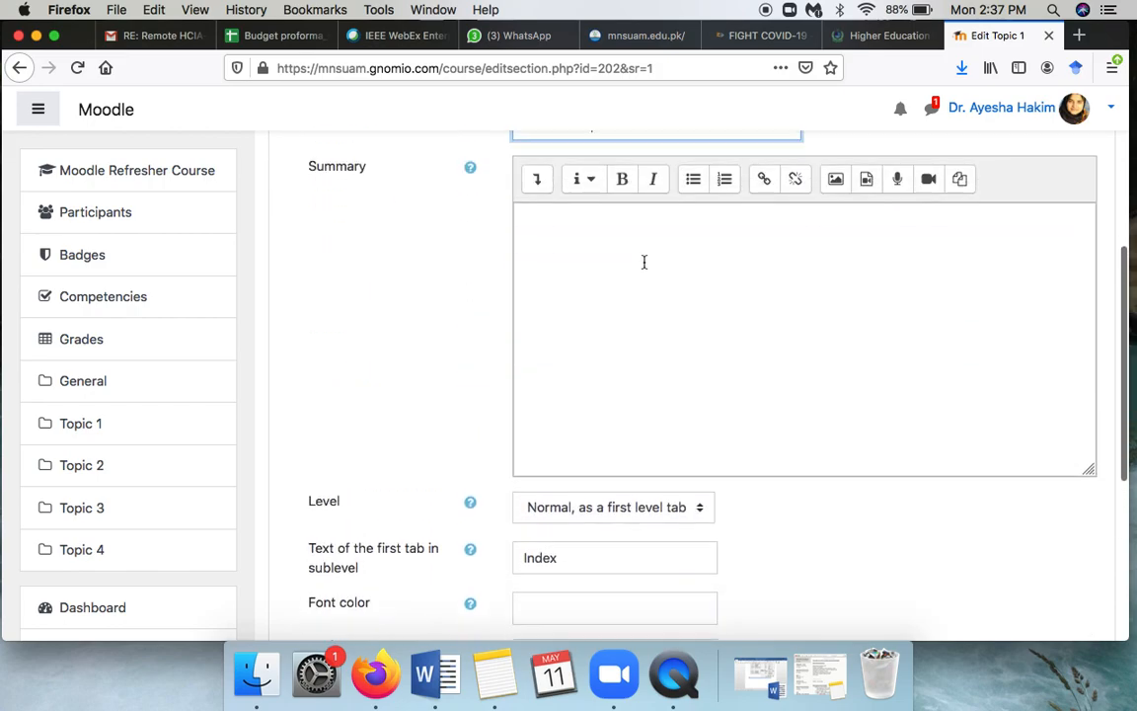
scroll(635, 324, "down", 1)
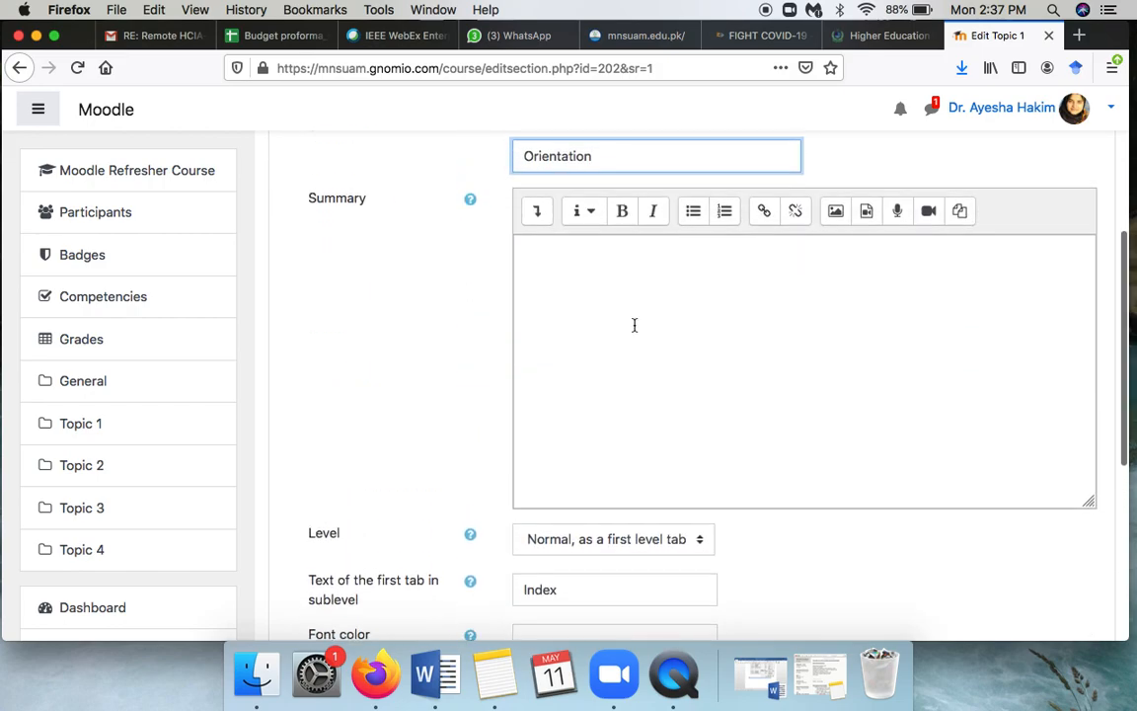
left_click(601, 302)
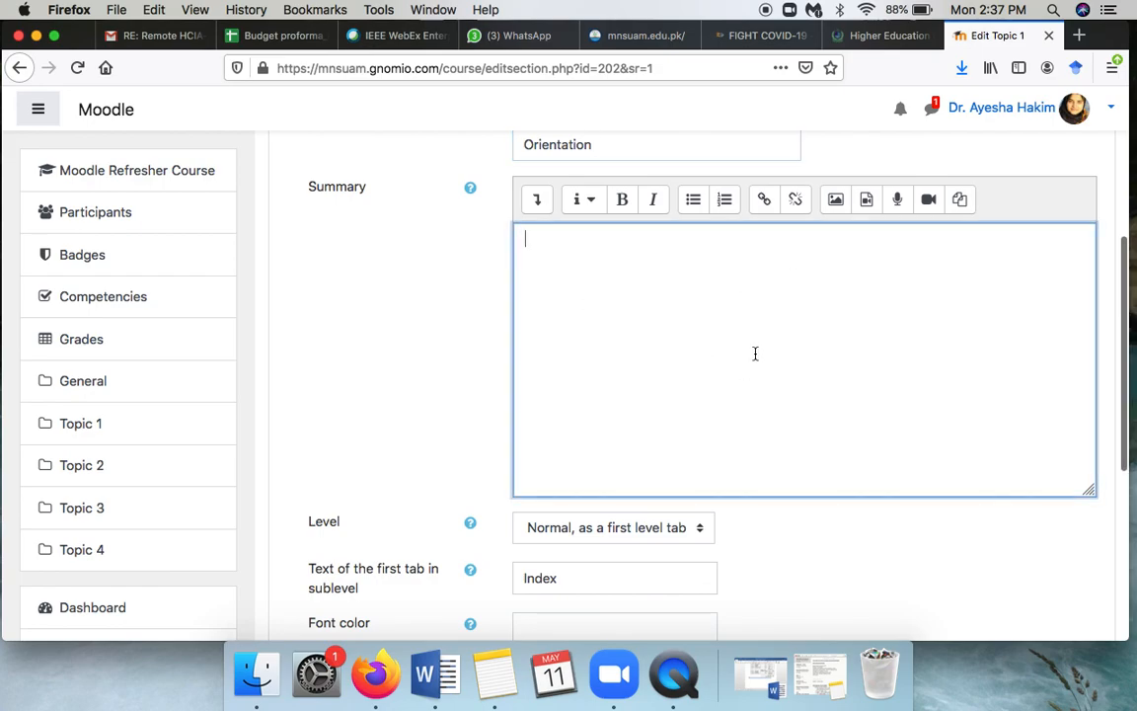
scroll(754, 352, "up", 2)
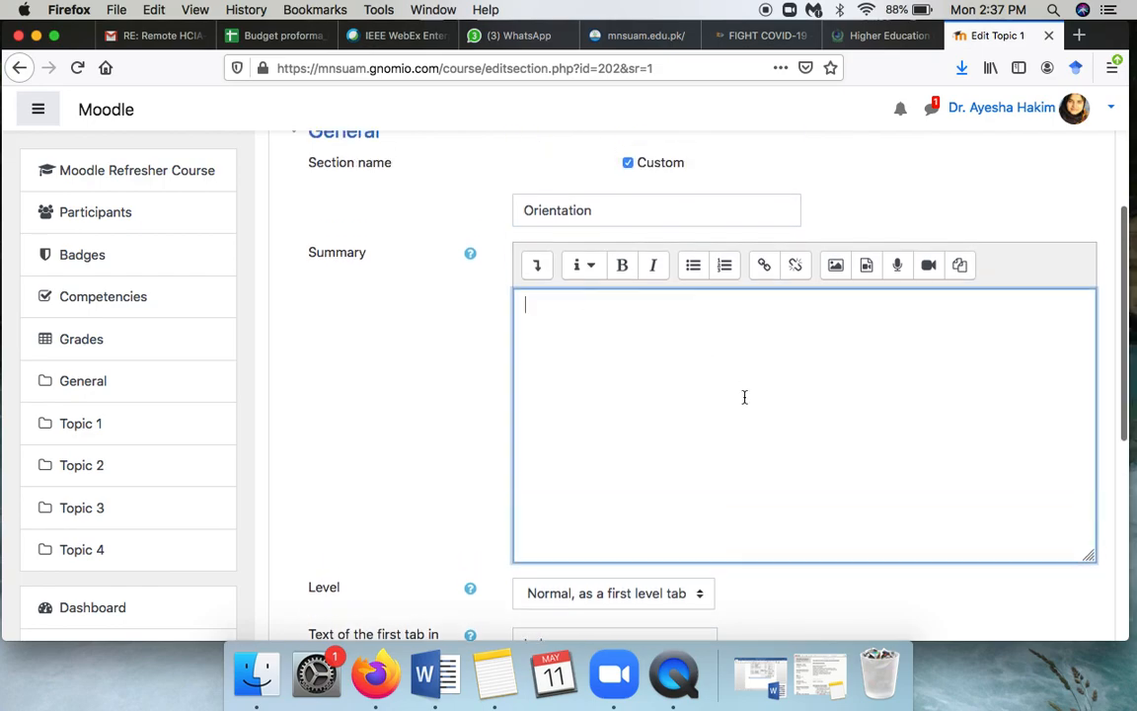
scroll(744, 397, "down", 8)
left_click(566, 484)
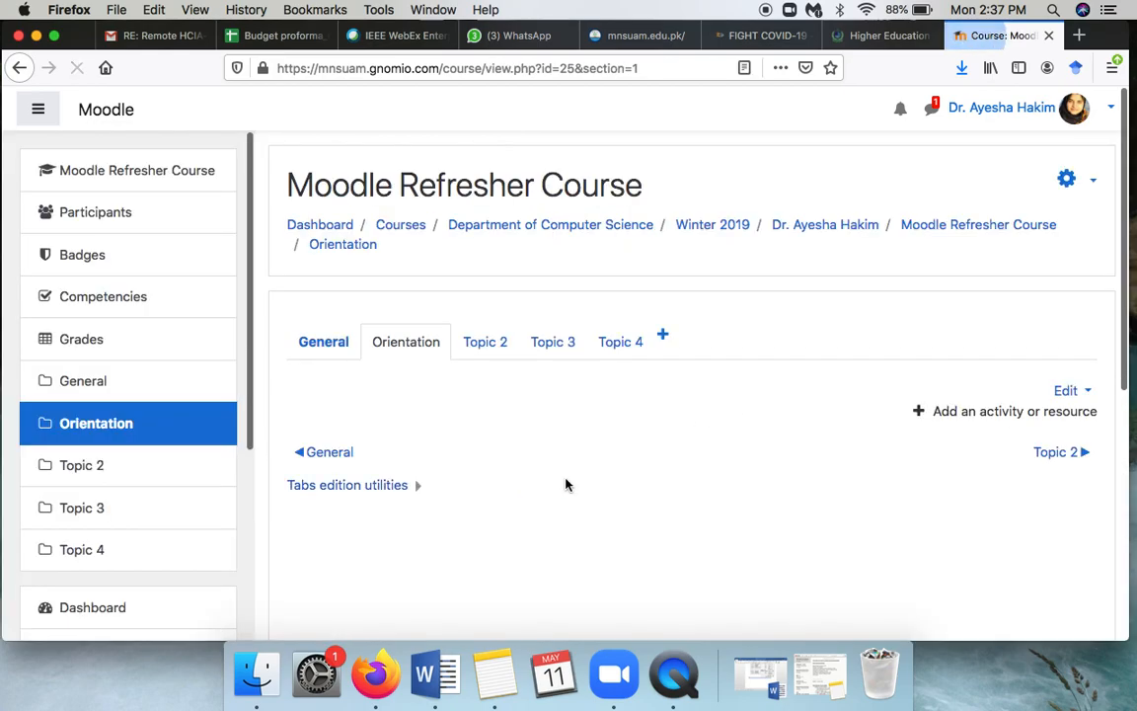
- Rename the Topic 2 section with the custom name Prototyping, save it, and return to the General section
double_click(405, 322)
left_click(484, 326)
left_click(1076, 389)
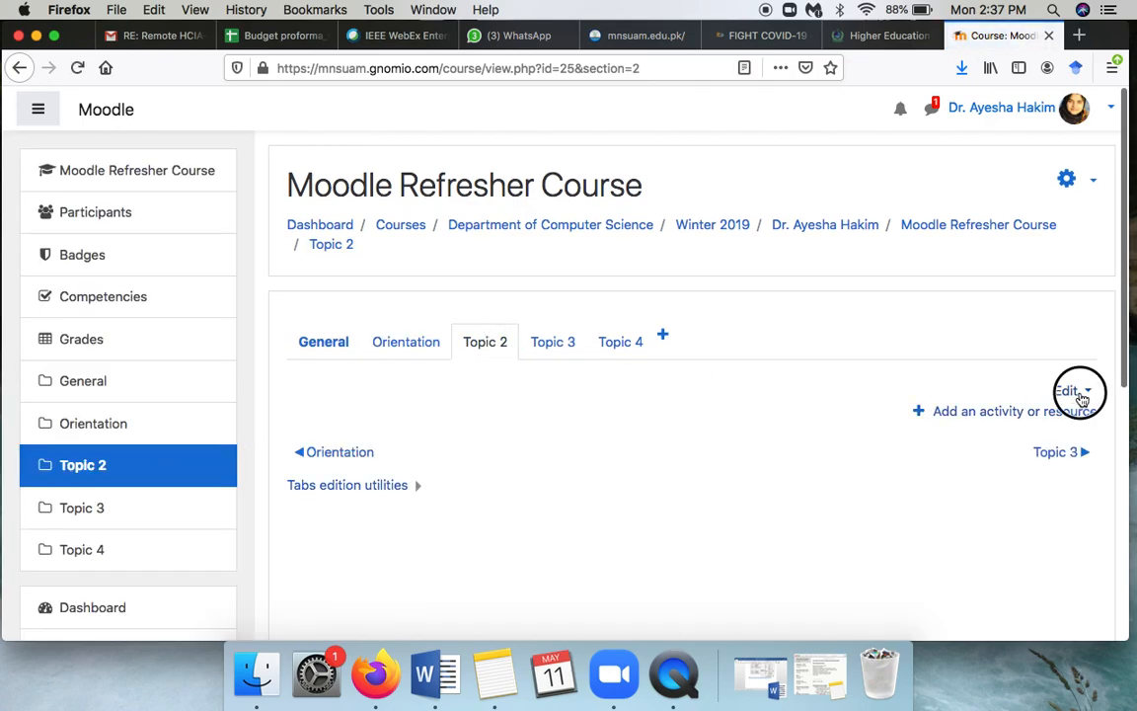
left_click(1017, 426)
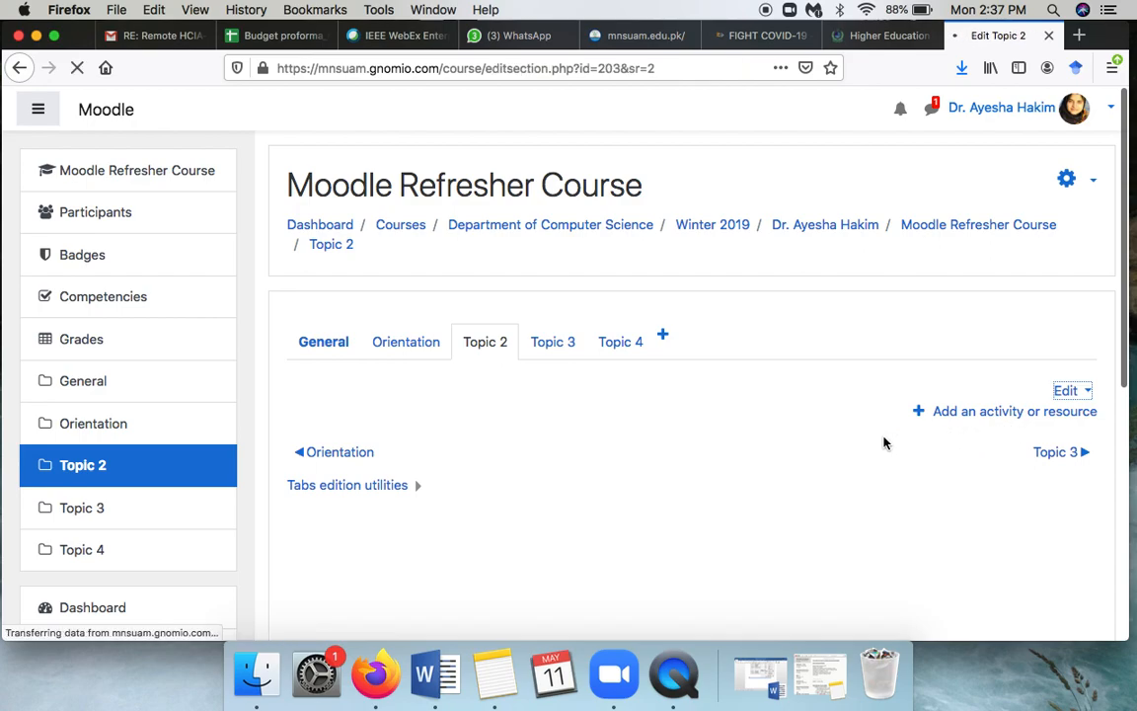
left_click(628, 419)
left_click(617, 465)
type("Prototyping")
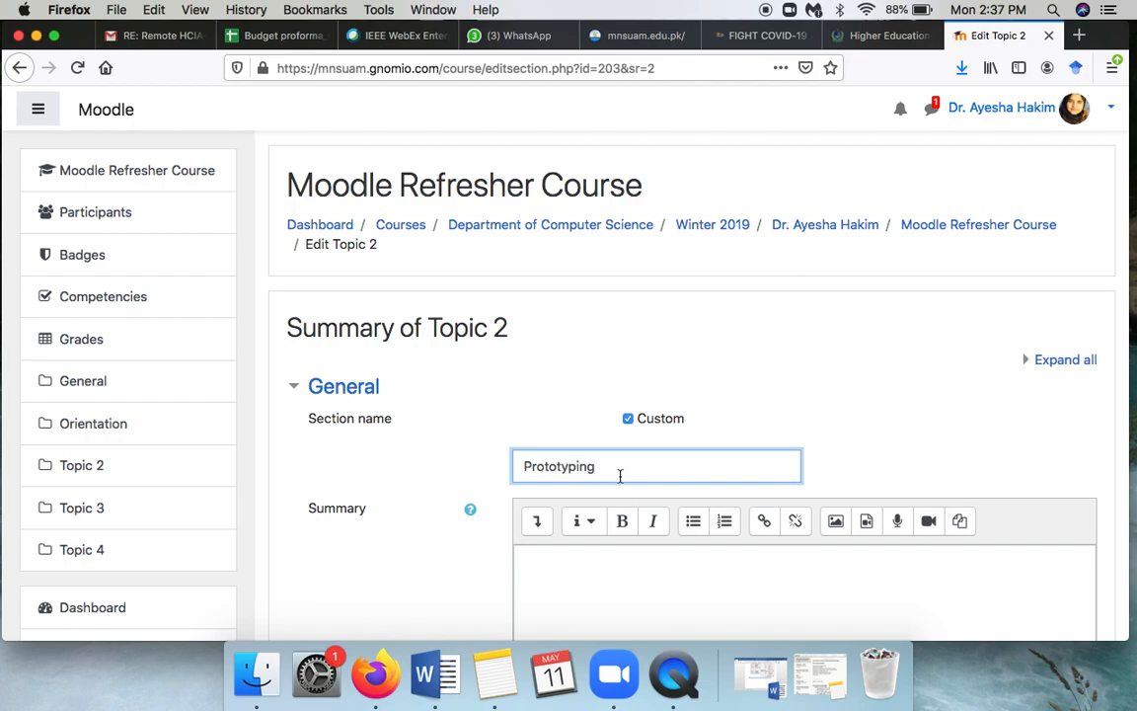
scroll(631, 504, "down", 10)
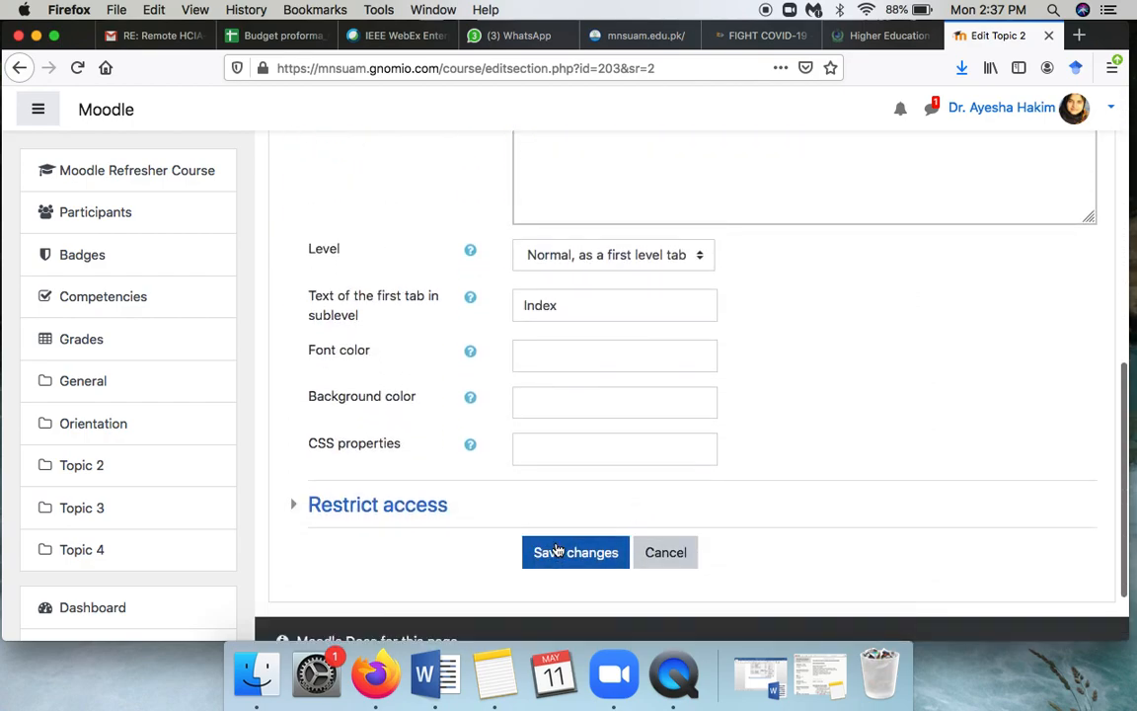
left_click(557, 551)
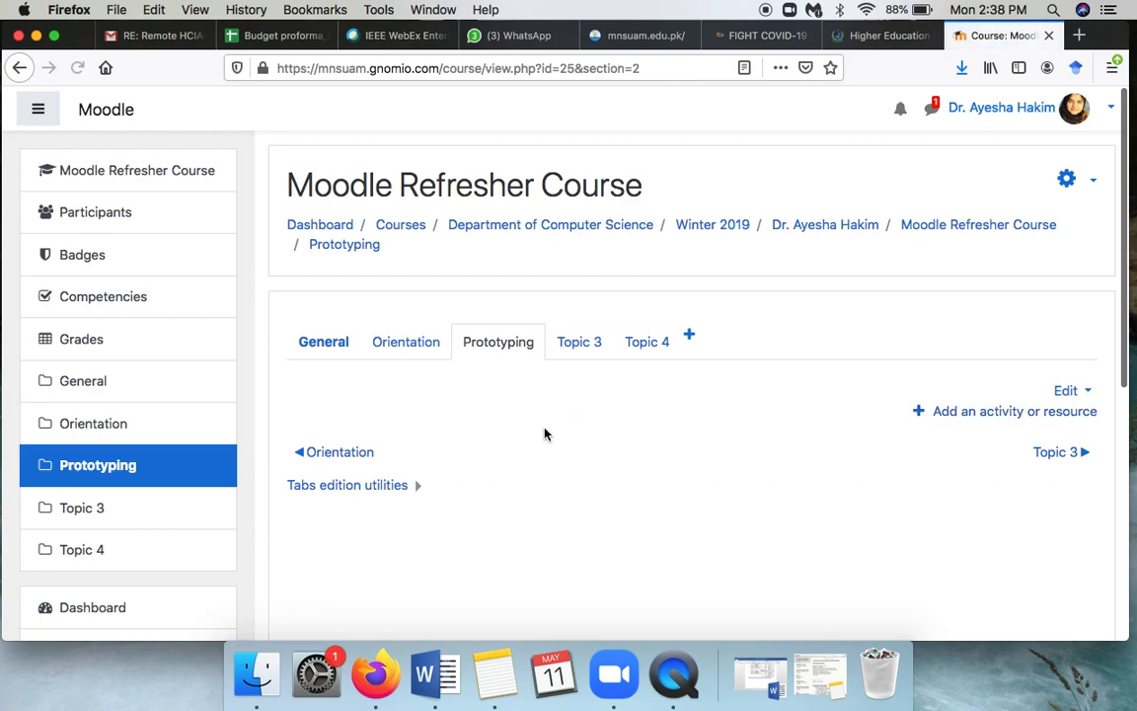
left_click(332, 346)
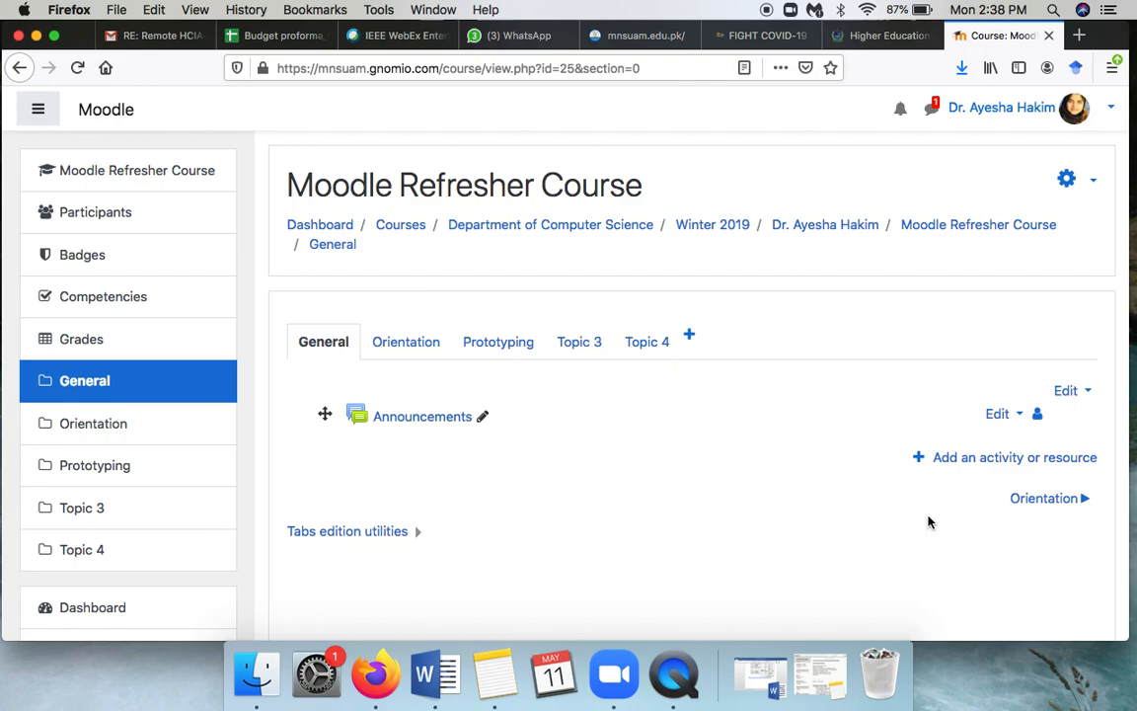
- Open the activity and resource chooser for the General section, and examine the available types and the Assignment description
left_click(970, 460)
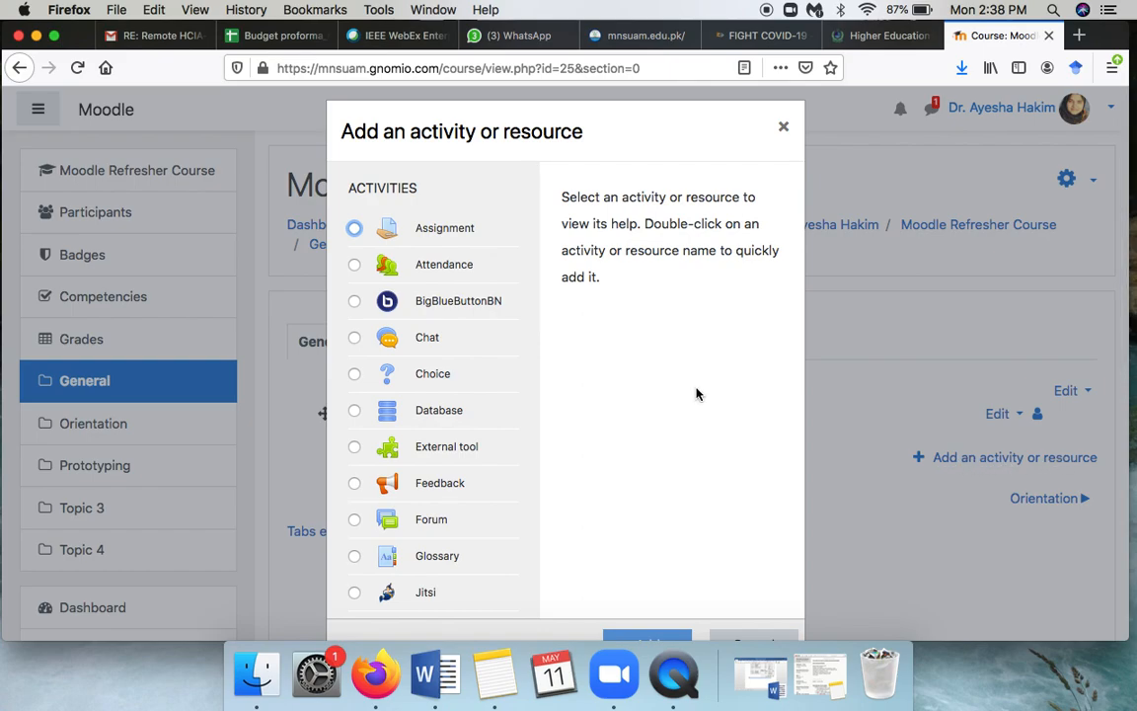
scroll(458, 533, "down", 2)
scroll(458, 535, "down", 8)
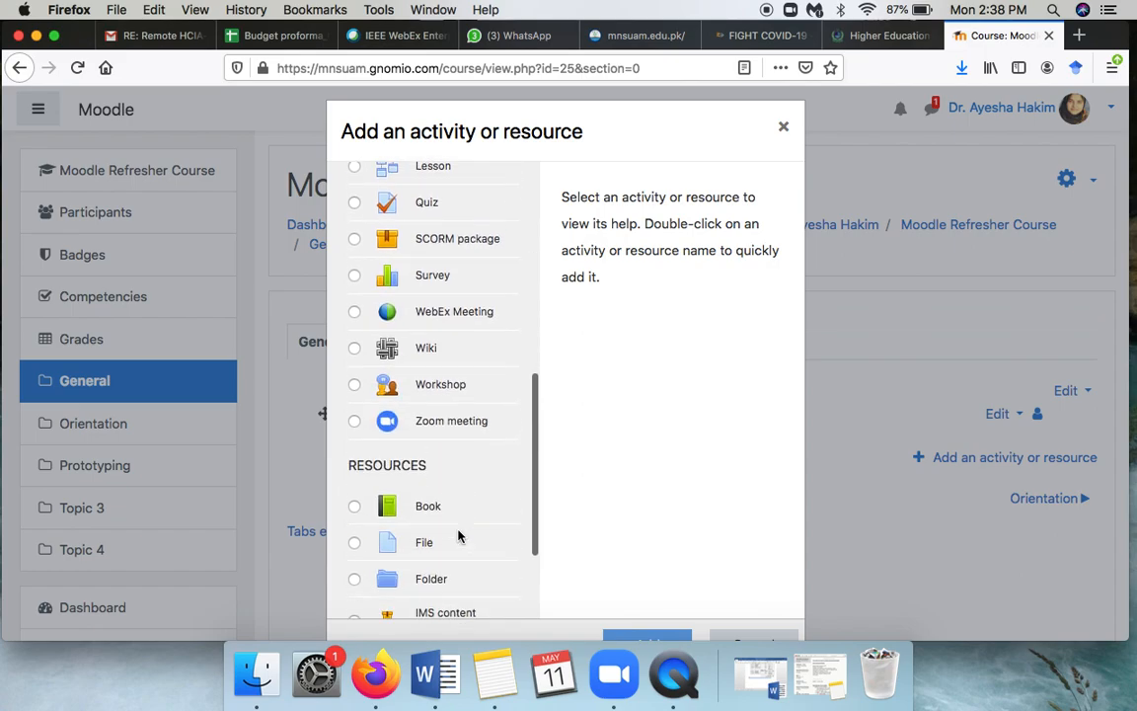
scroll(458, 535, "down", 3)
scroll(458, 536, "up", 15)
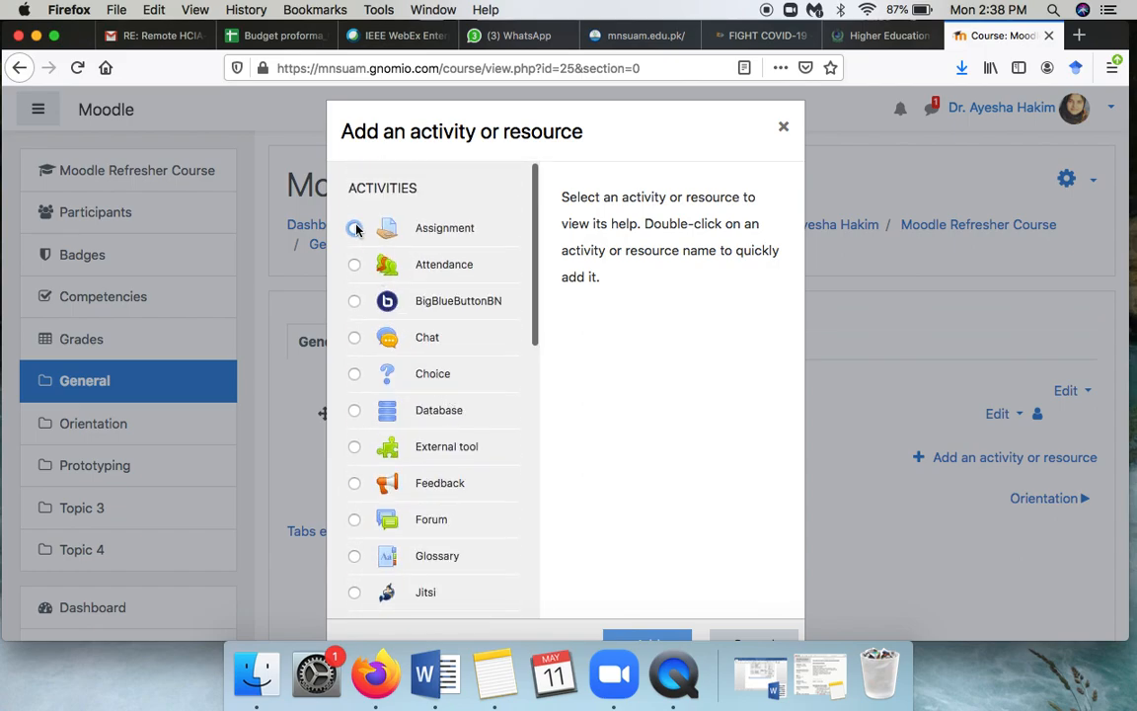
left_click(354, 228)
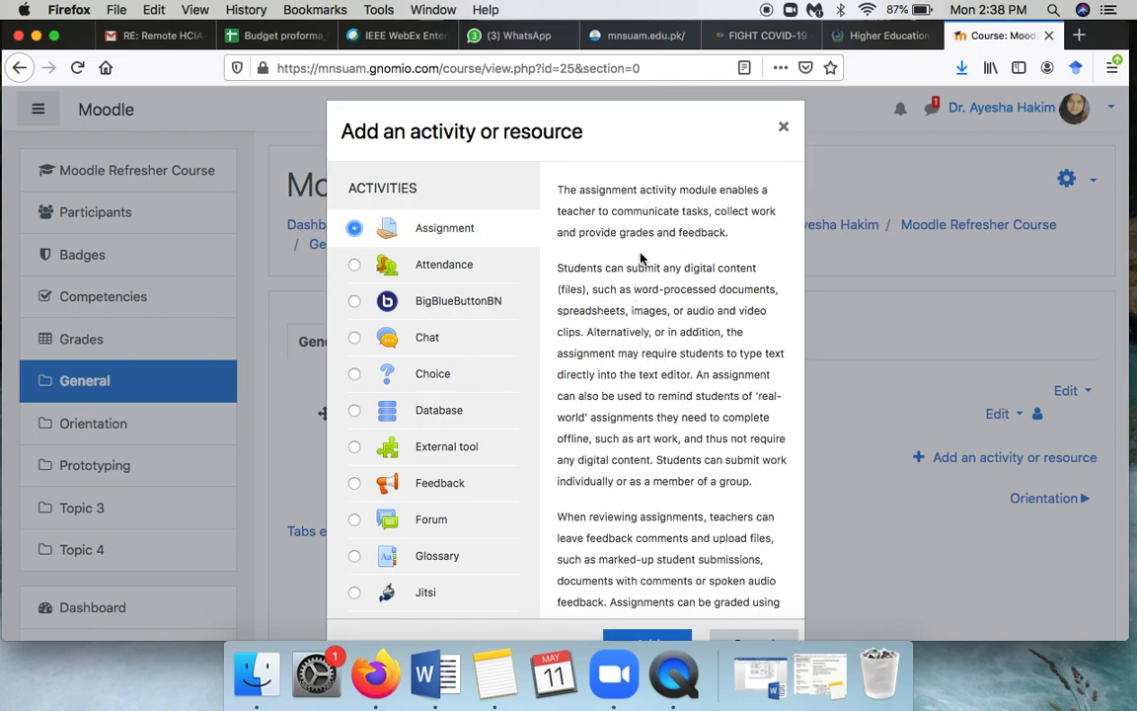
scroll(608, 453, "down", 2)
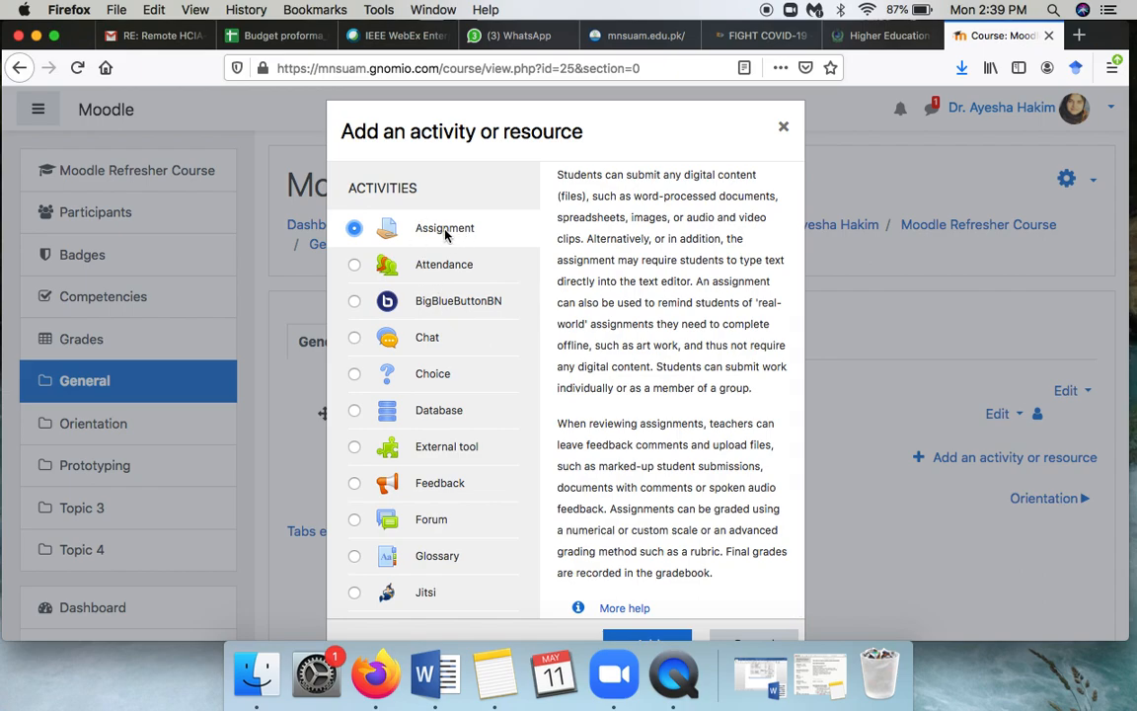
scroll(569, 251, "up", 2)
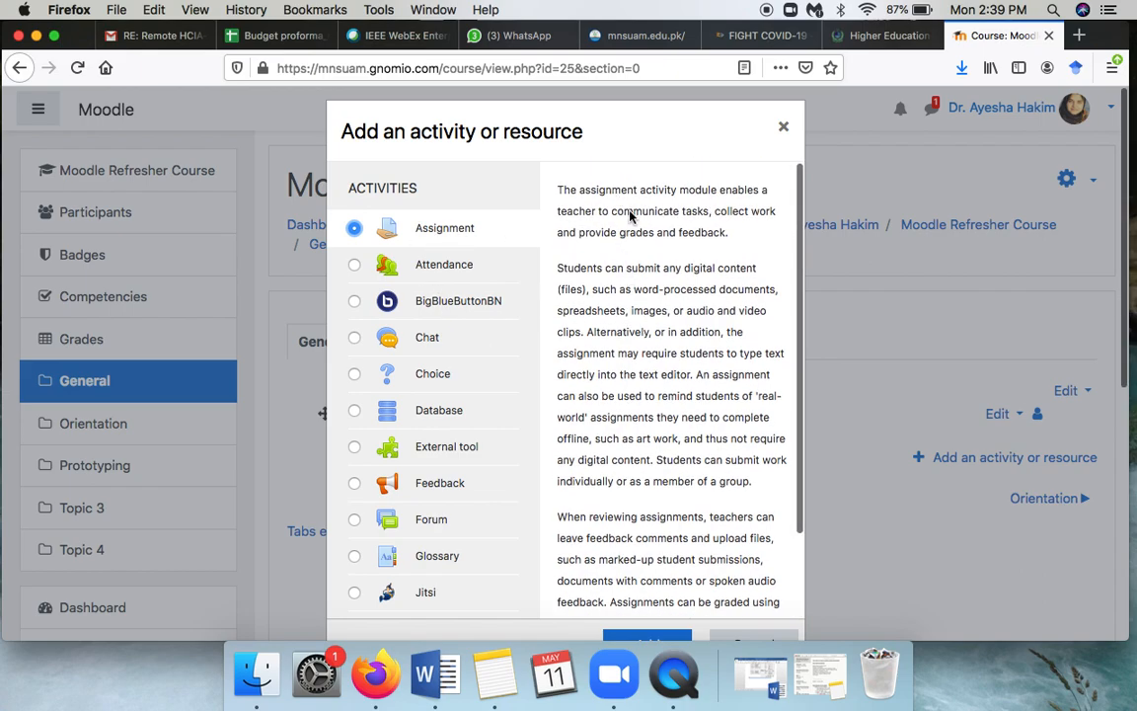
- Examine the descriptions of the Attendance, BigBlueButtonBN, Chat and Choice activities
left_click(354, 265)
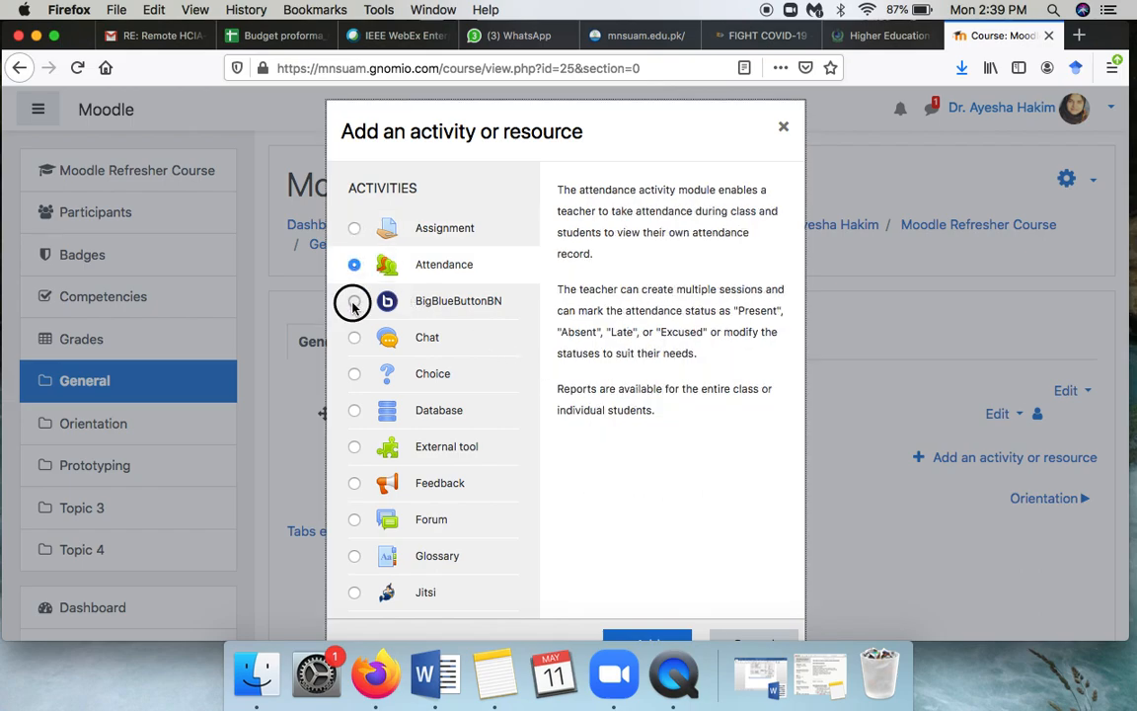
left_click(354, 301)
left_click(354, 339)
left_click(354, 374)
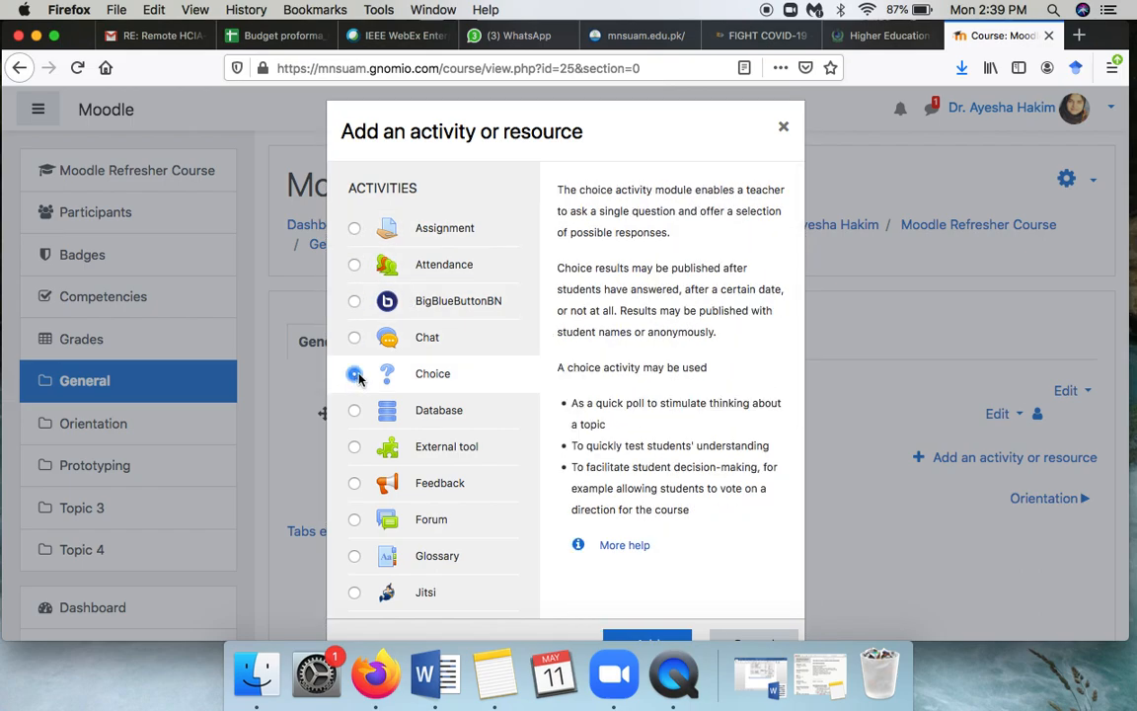
- Choose the File resource type, review its description, and add it to the General section
scroll(377, 421, "down", 4)
scroll(420, 474, "down", 8)
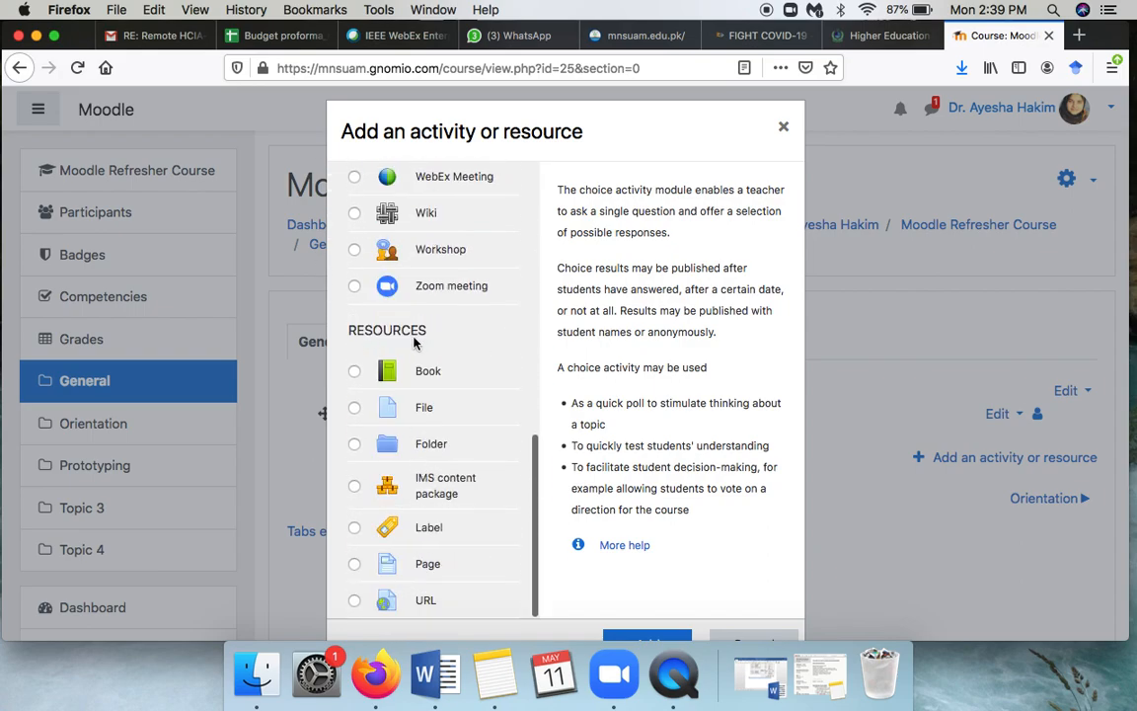
left_click(355, 408)
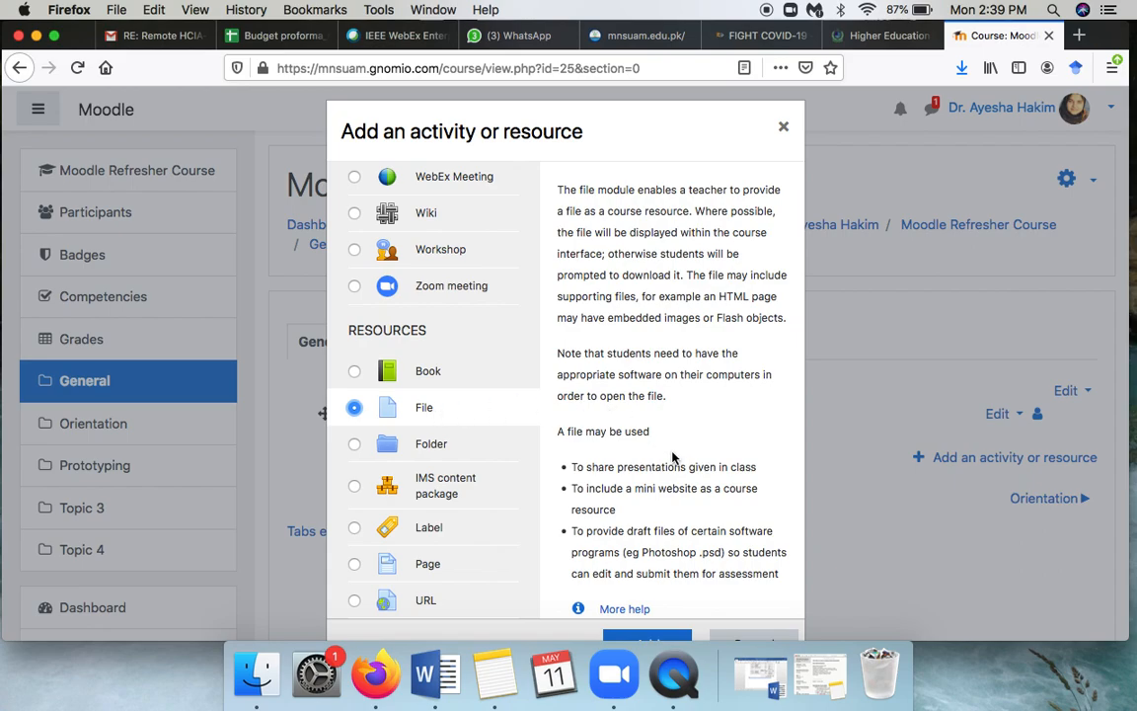
scroll(672, 457, "up", 2)
scroll(672, 457, "down", 2)
left_click(651, 634)
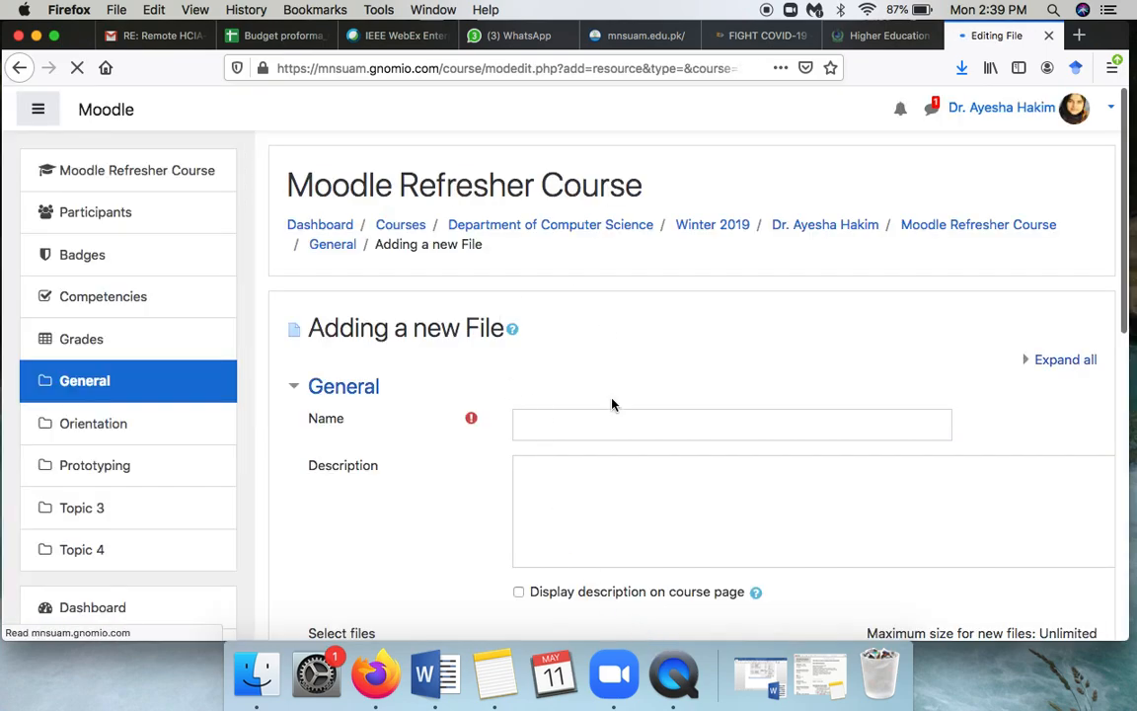
- Name the new file resource Course Outline
scroll(612, 404, "down", 2)
left_click(576, 339)
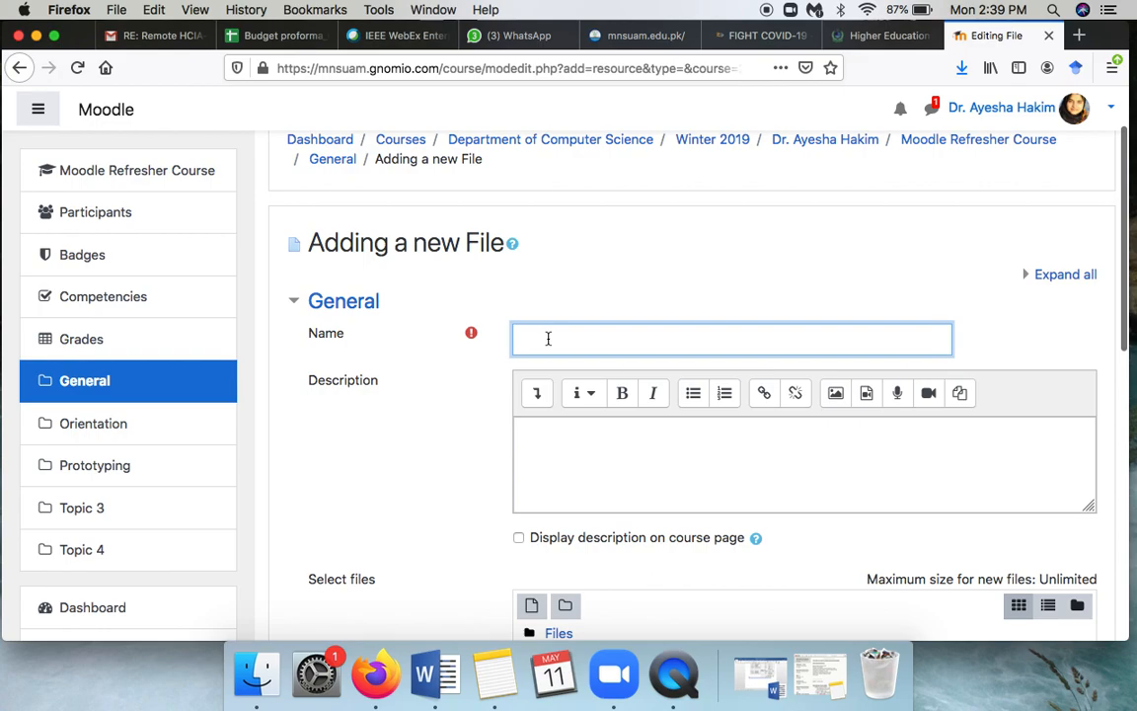
type("Coure")
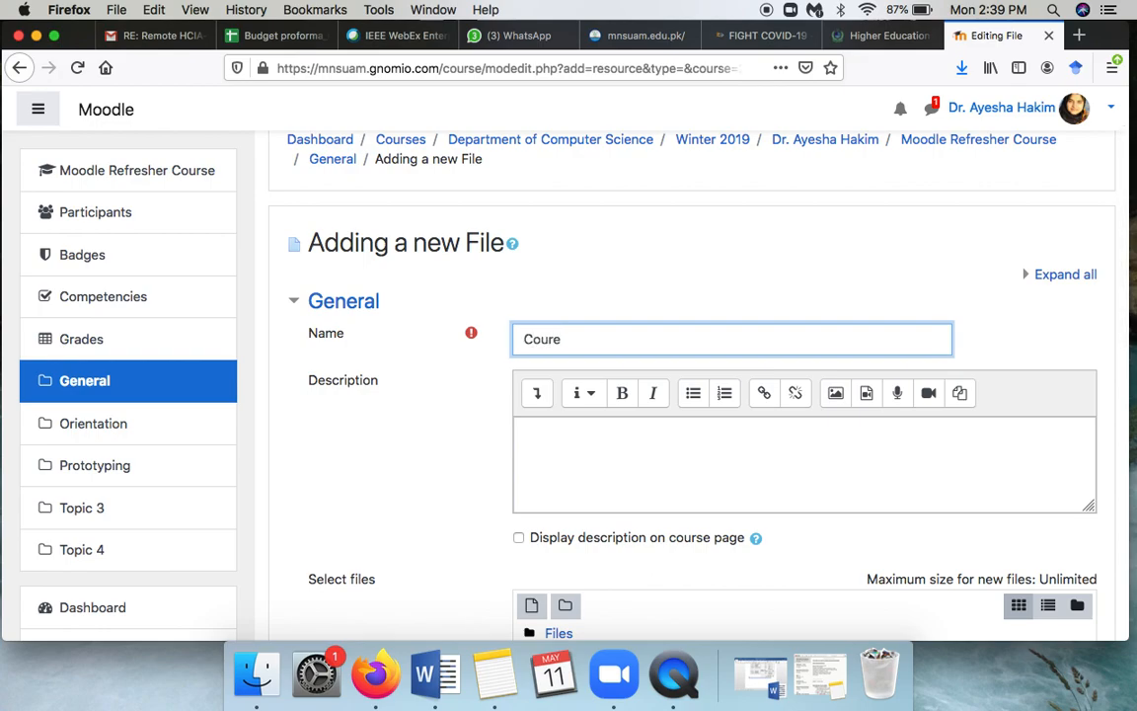
key("BackSpace")
type("se Outline")
- Upload IT511courseOutline.docx from the HCI folder inside courses as the resource's file
scroll(556, 468, "down", 4)
scroll(557, 468, "down", 2)
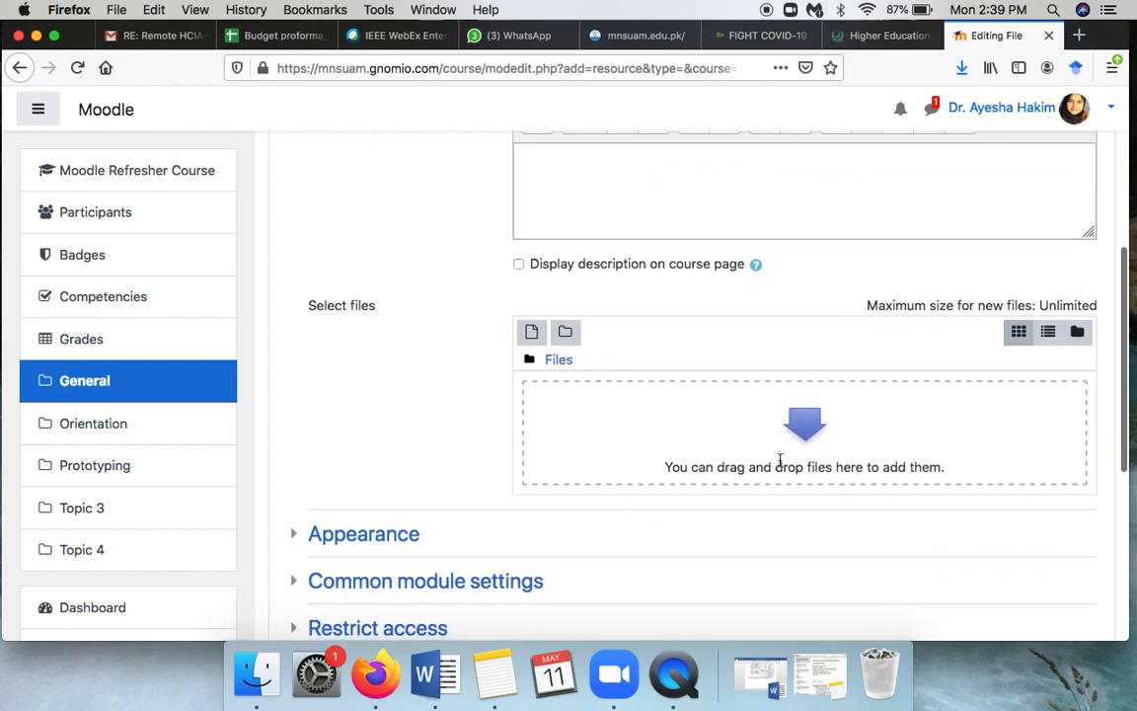
left_click(812, 425)
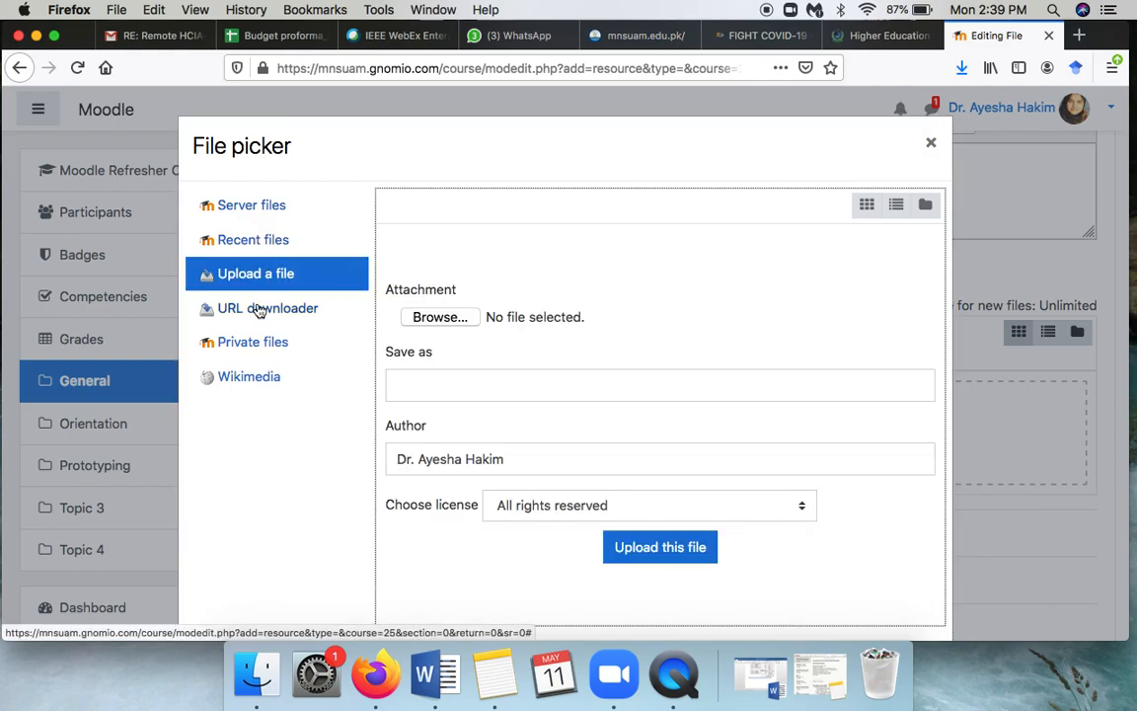
left_click(427, 314)
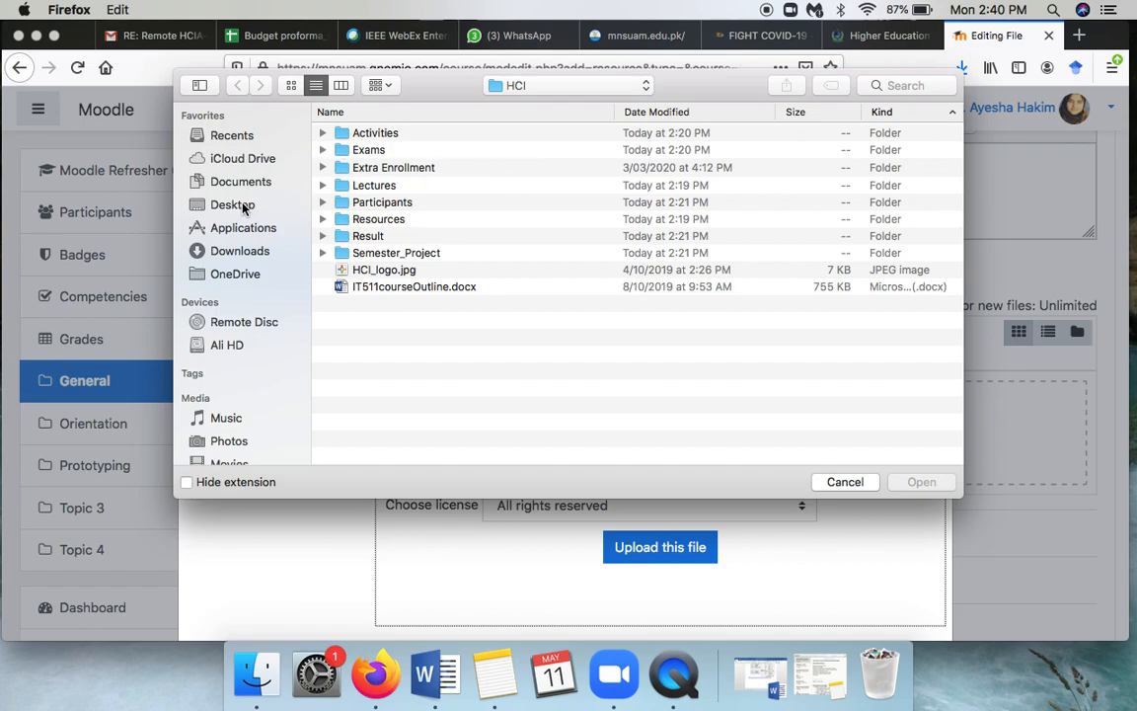
left_click(512, 87)
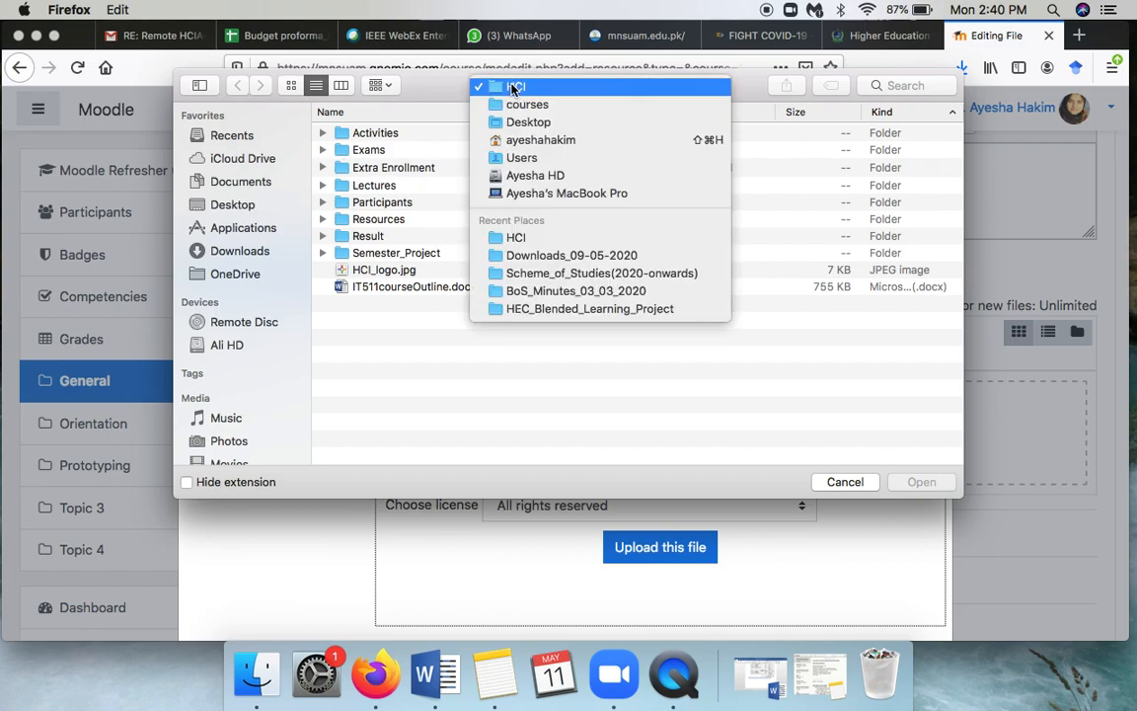
left_click(523, 104)
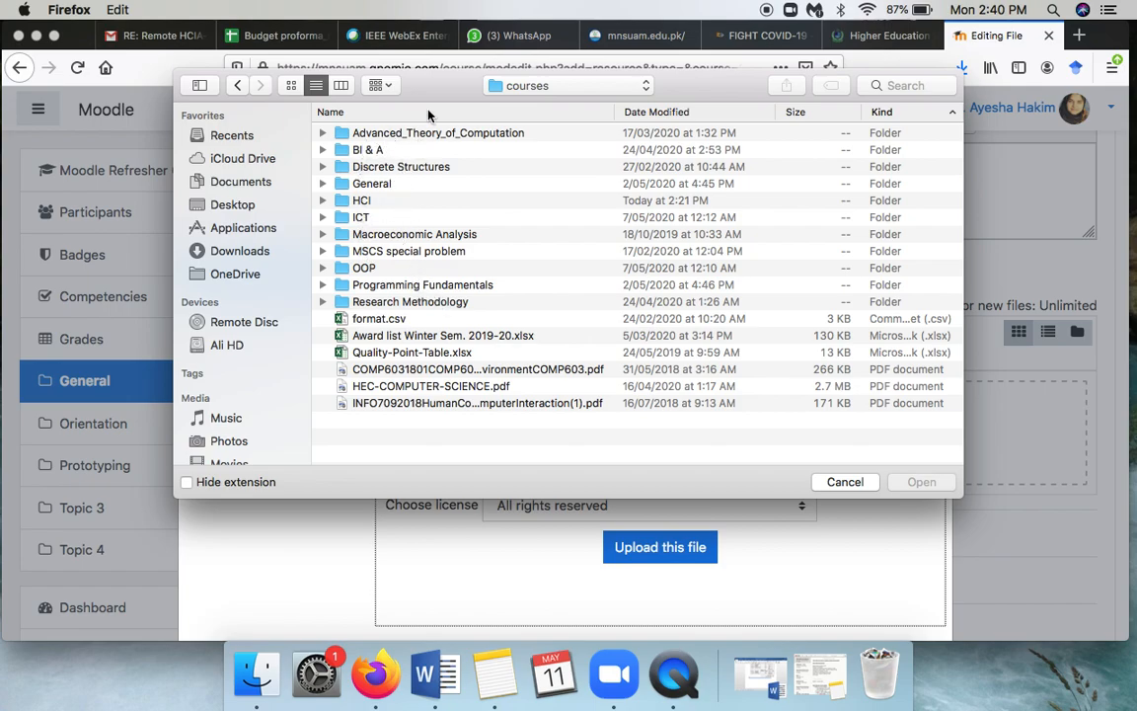
left_click(361, 203)
double_click(361, 202)
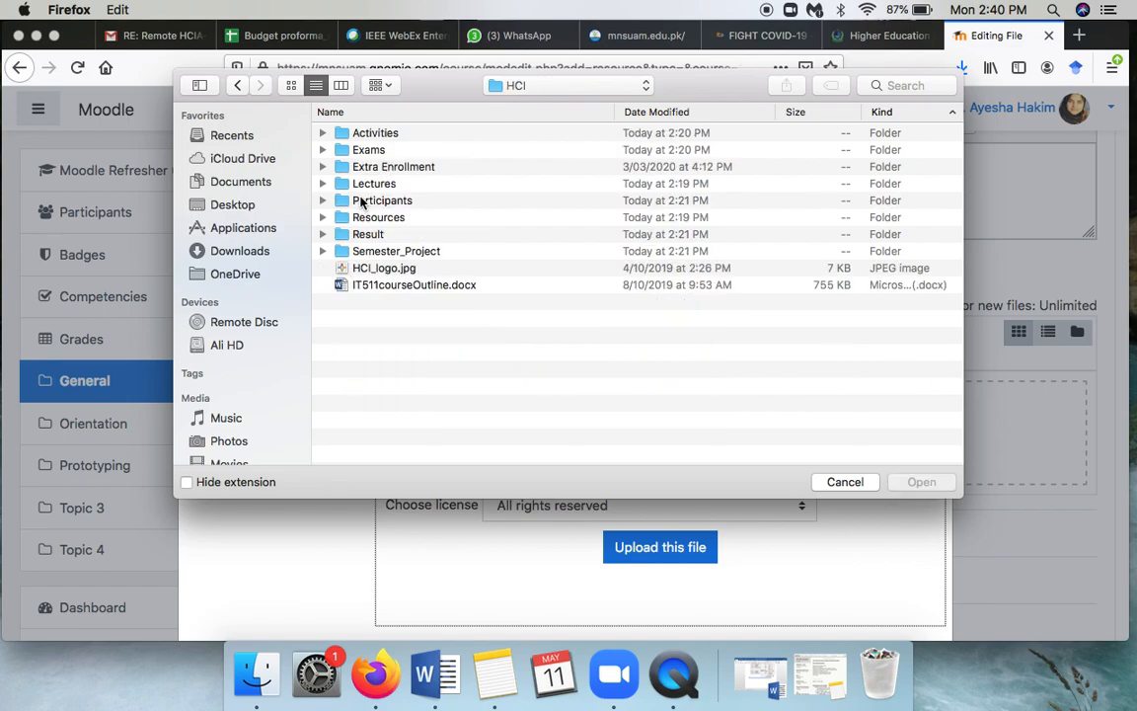
left_click(389, 287)
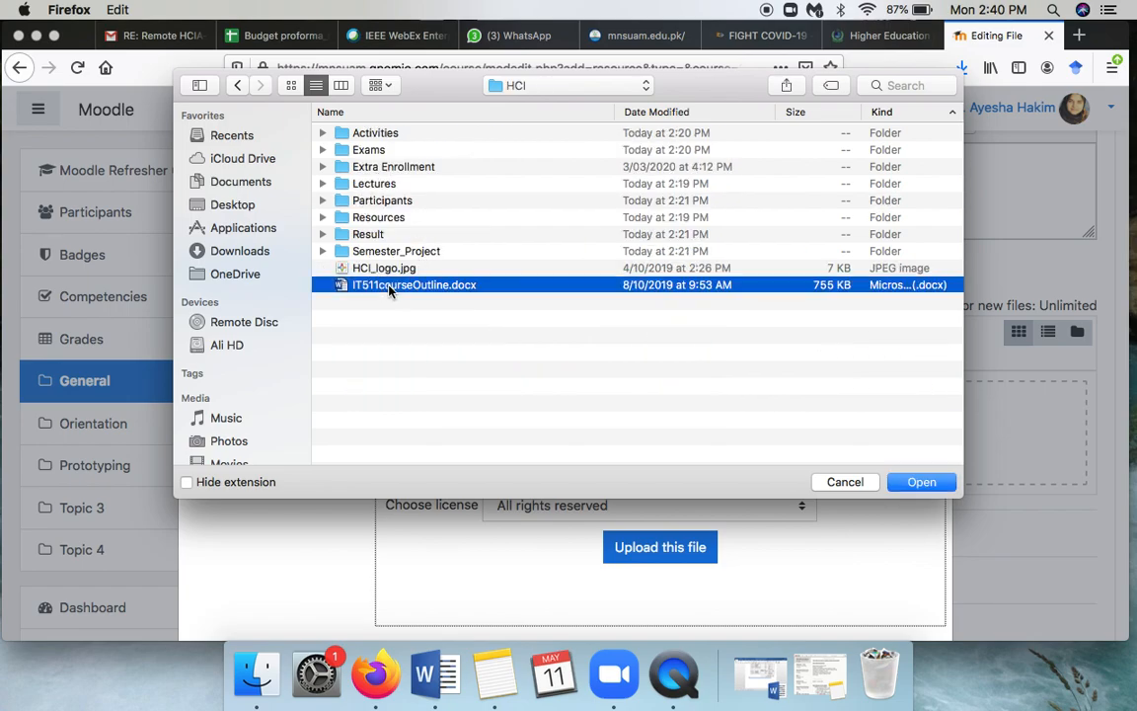
left_click(917, 482)
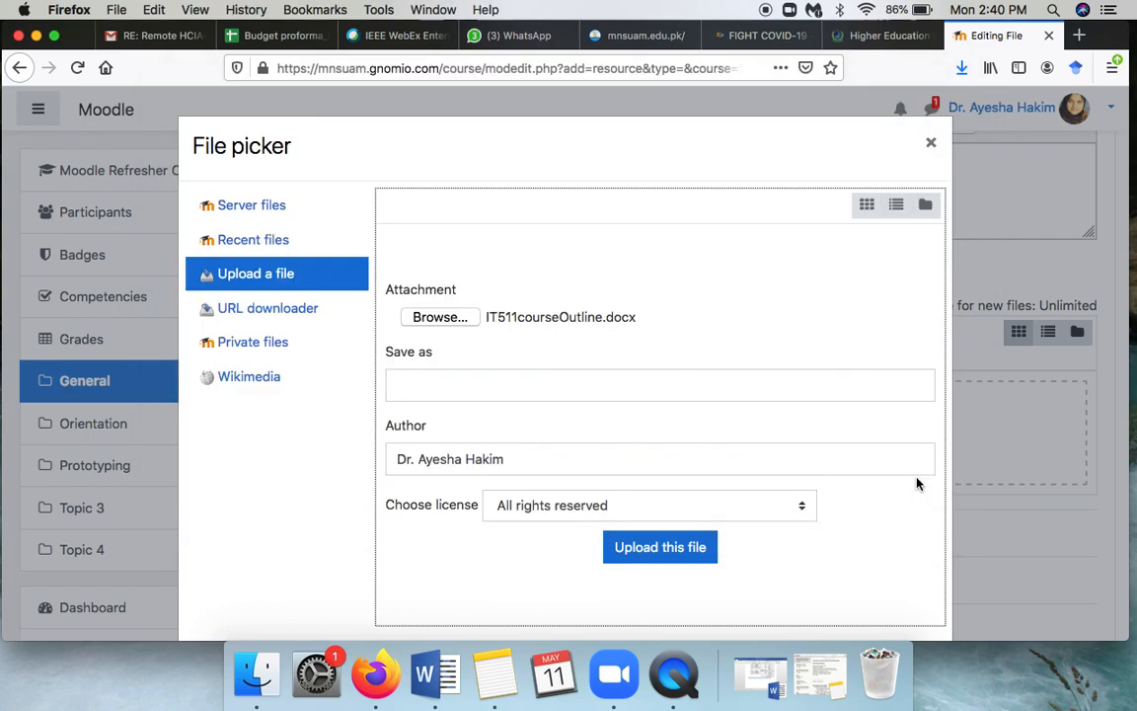
left_click(660, 548)
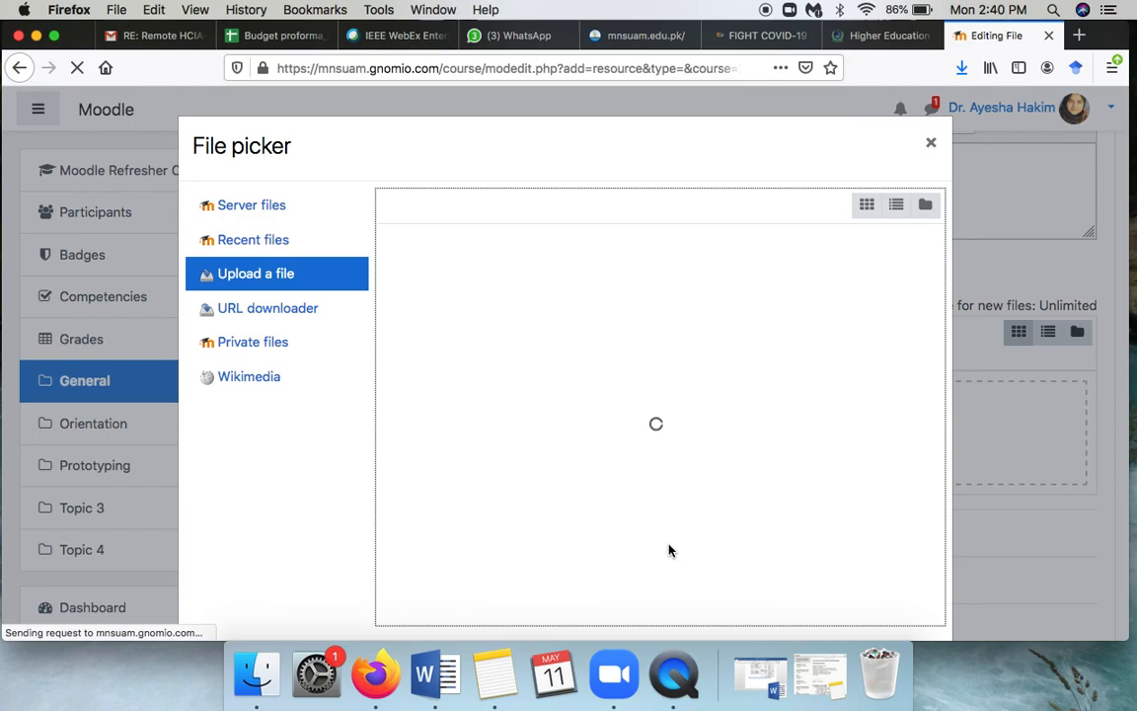
- Save the file resource and return to the course, then open the Course Outline name for inline editing and accept it as is
scroll(669, 549, "down", 4)
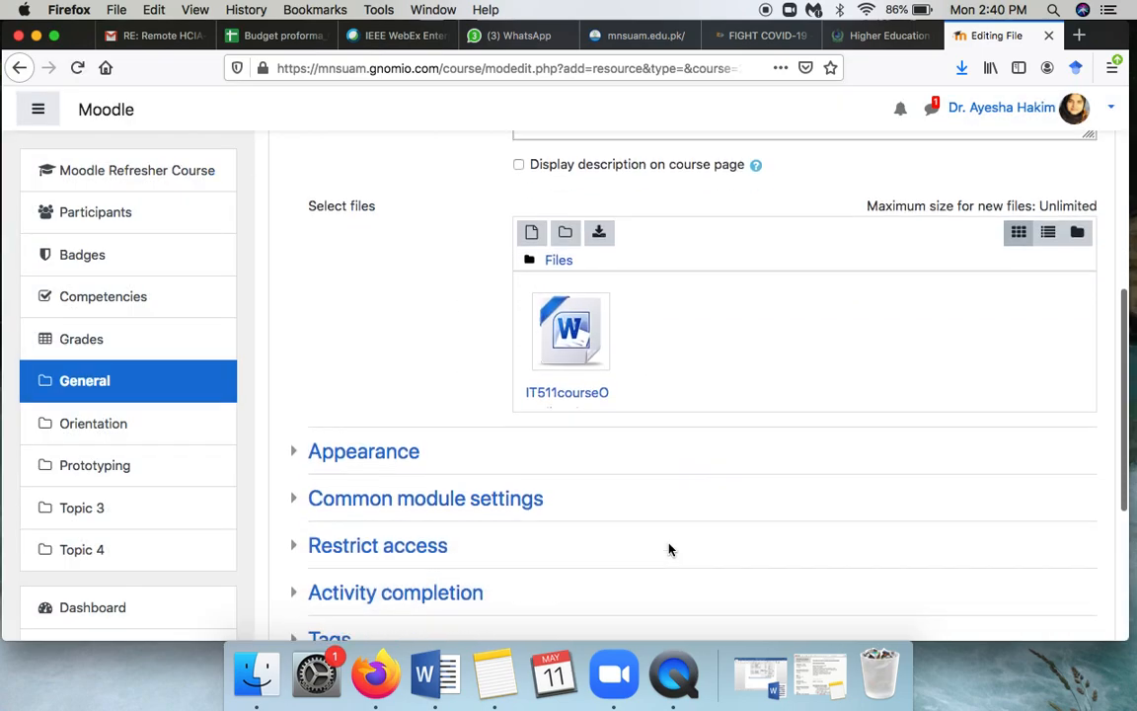
scroll(669, 550, "down", 3)
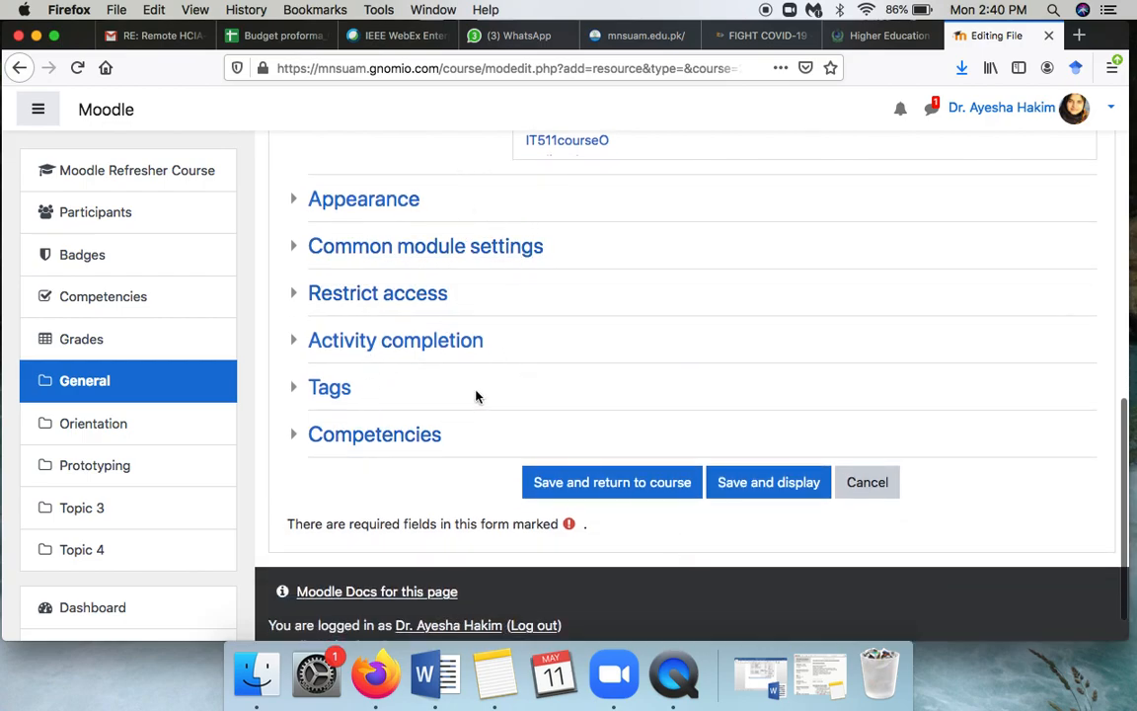
left_click(642, 484)
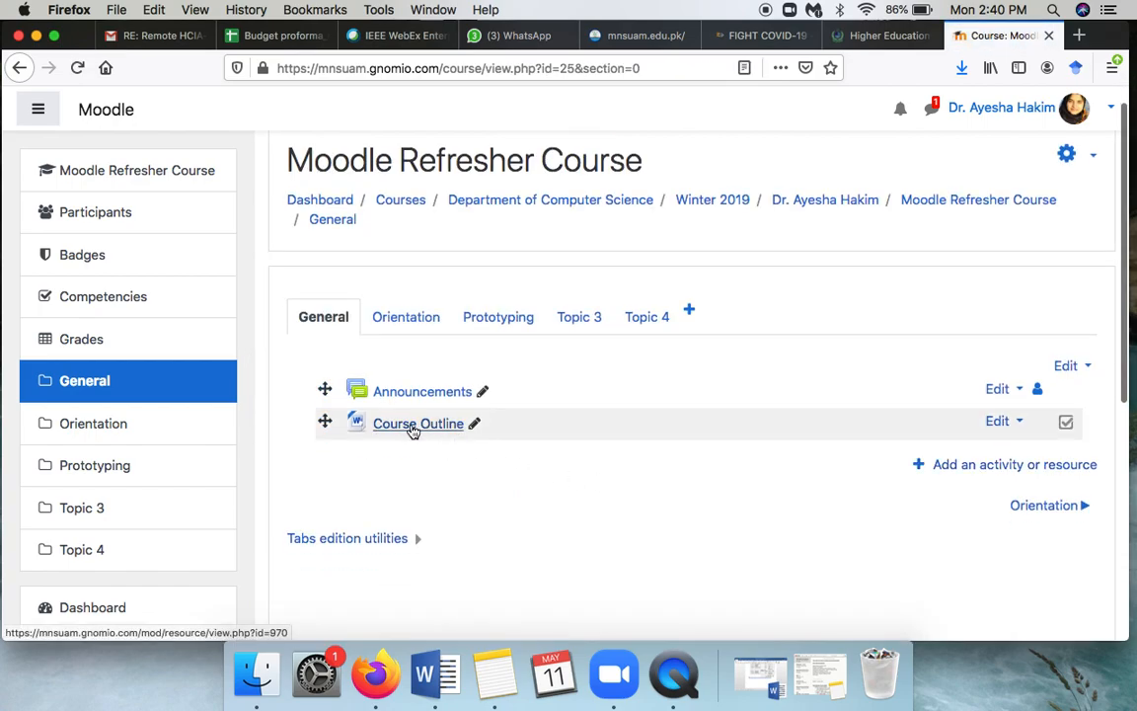
left_click(474, 423)
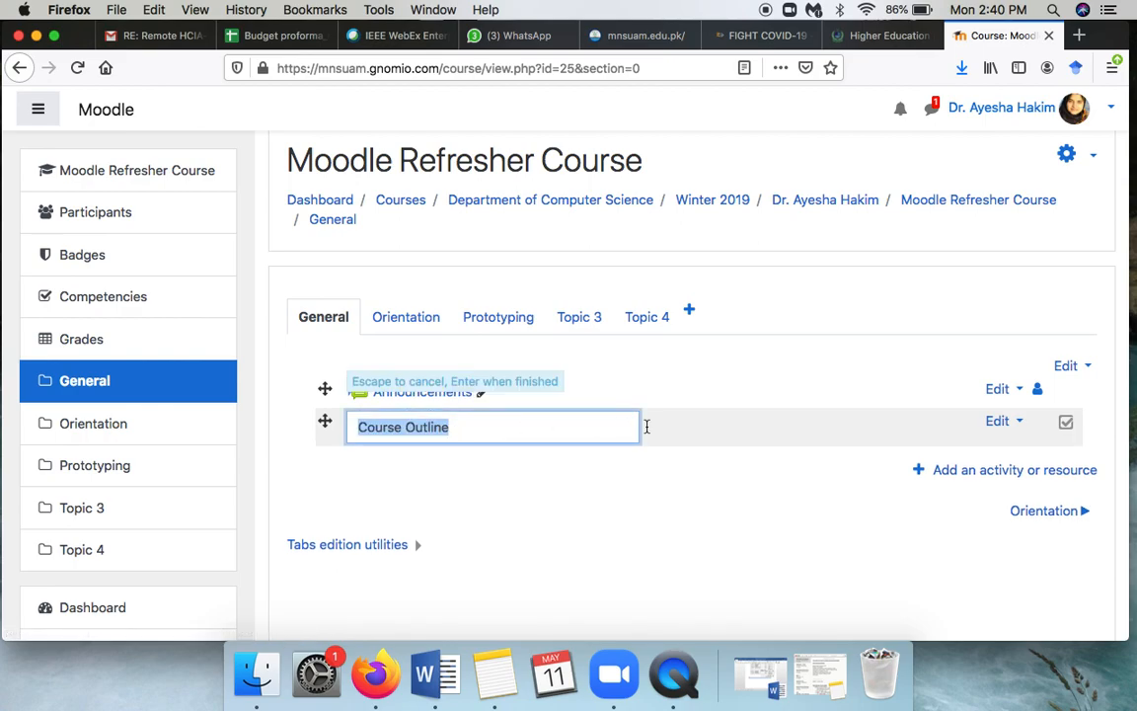
key("Return")
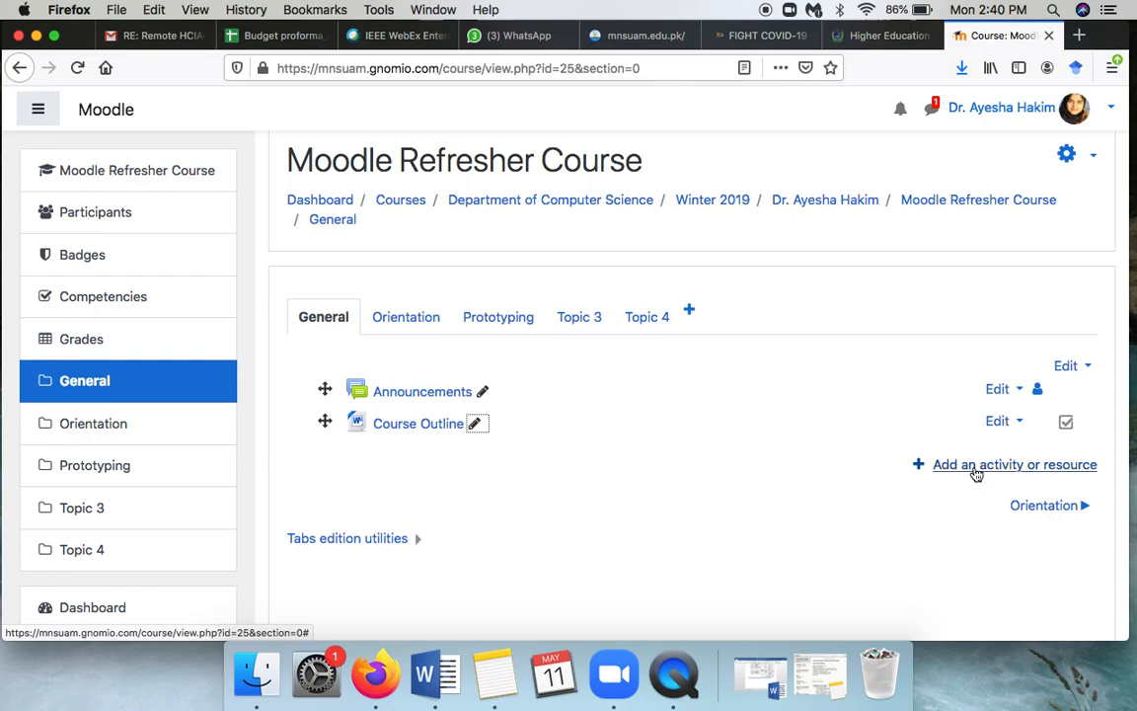
- Add a File resource to the Orientation section and name it Lecture 01
left_click(418, 321)
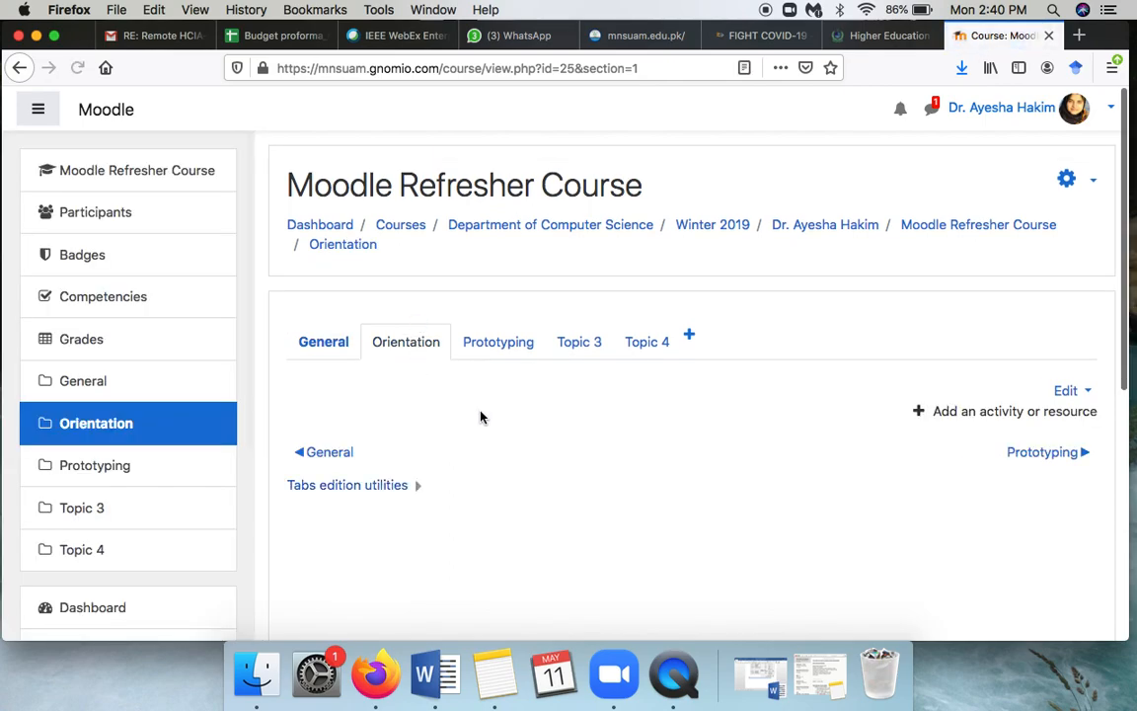
left_click(996, 413)
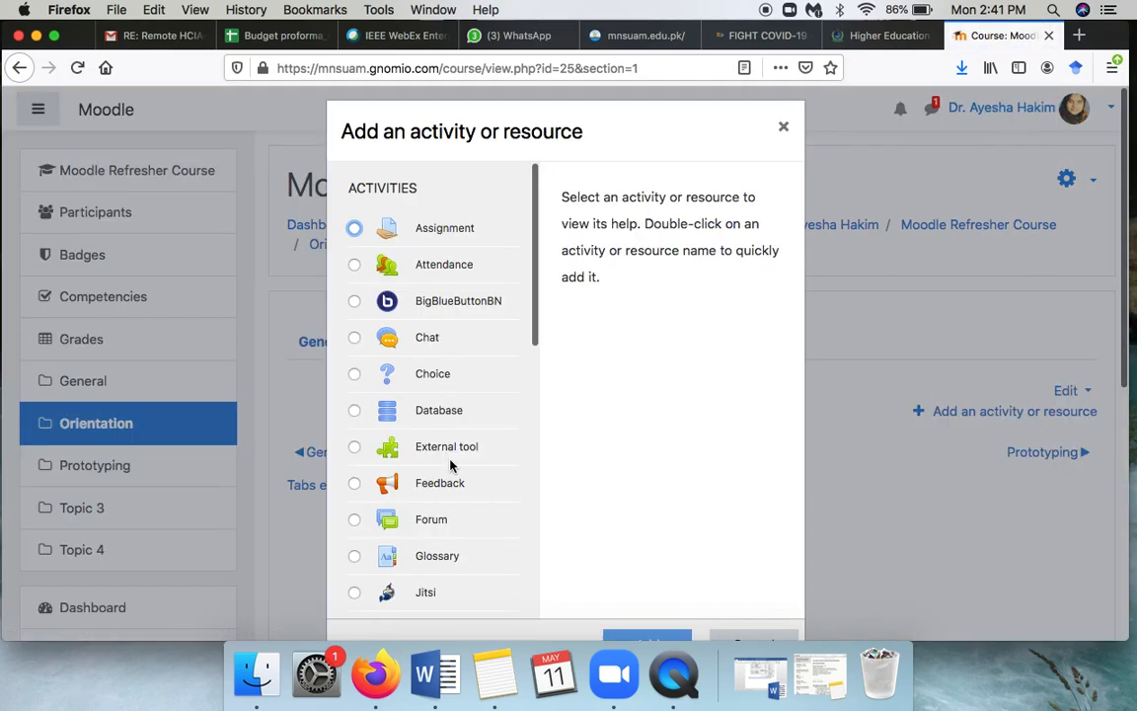
scroll(452, 464, "down", 10)
left_click(354, 407)
left_click(654, 632)
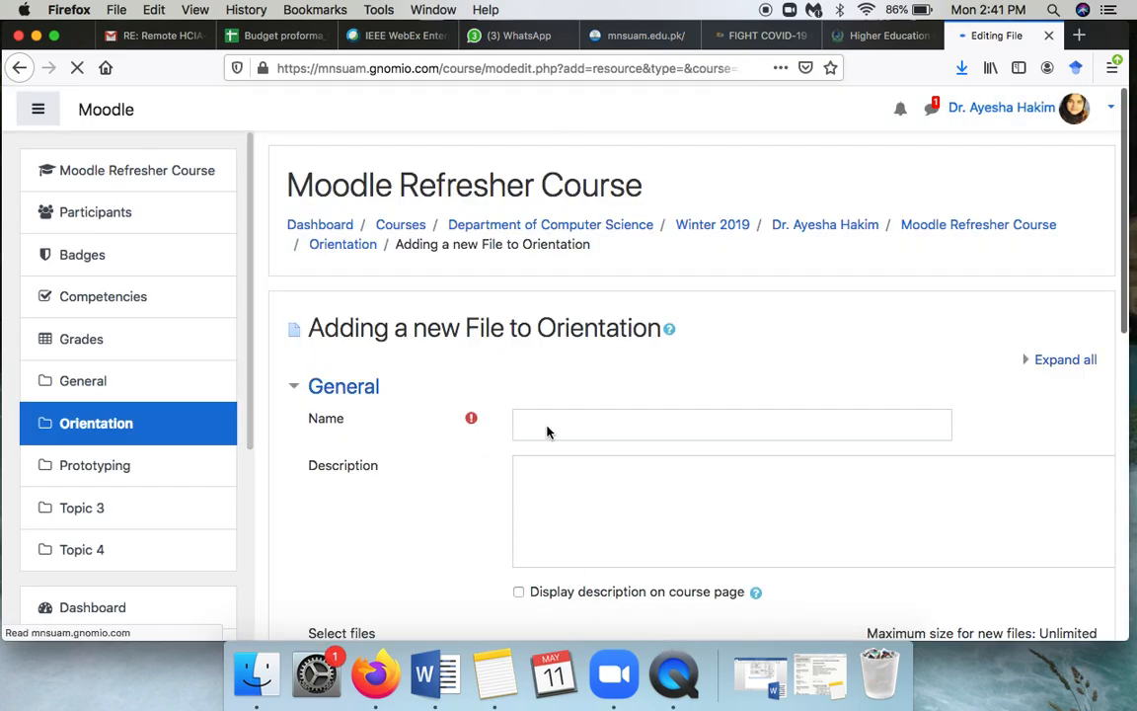
left_click(547, 424)
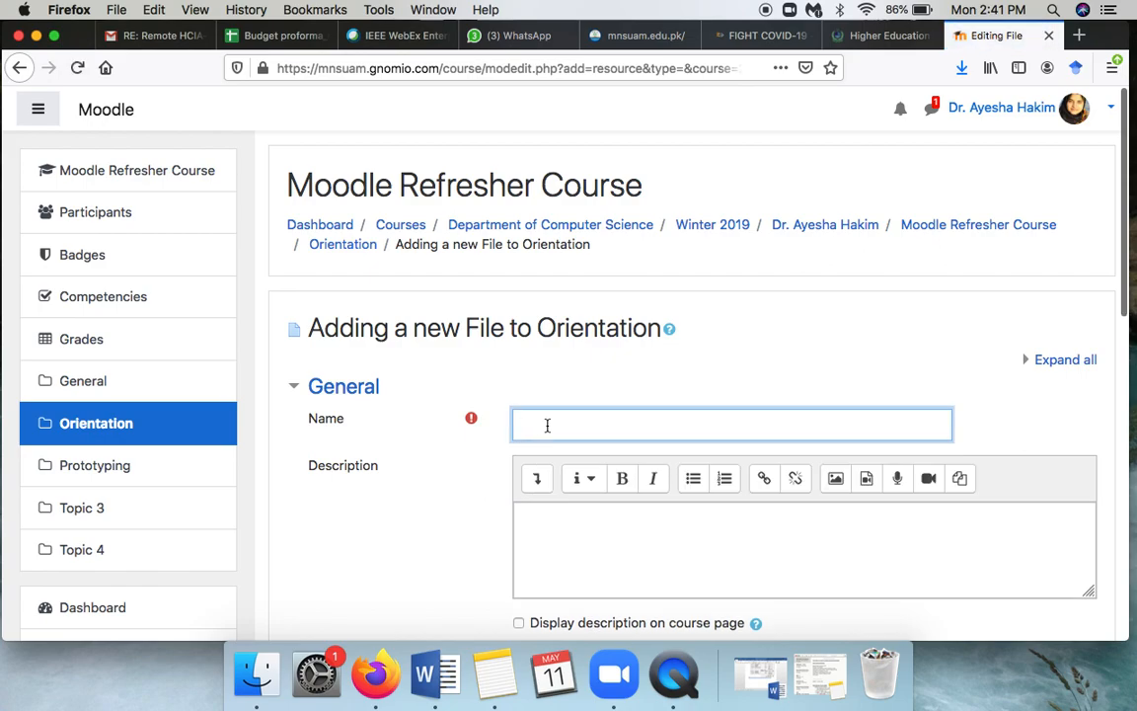
type("Lecture 01")
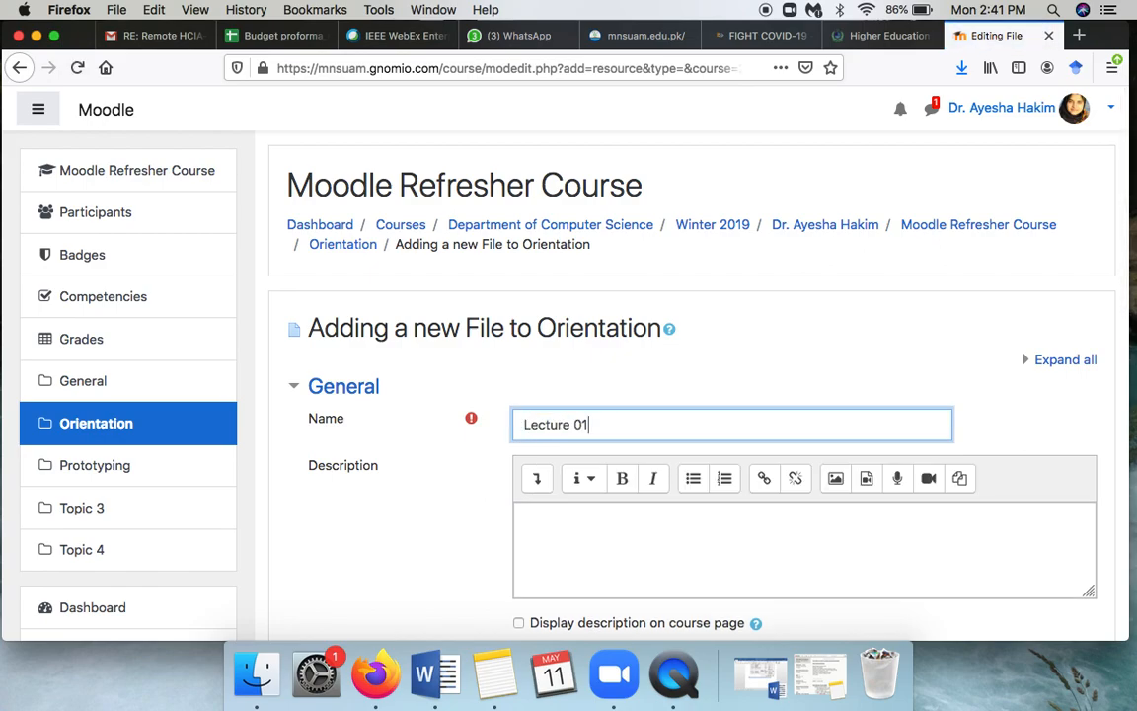
- Upload 1 - Orientation - HCI.pptx from the Lectures folder inside HCI as the Lecture 01 resource's file
scroll(564, 456, "down", 5)
left_click(672, 372)
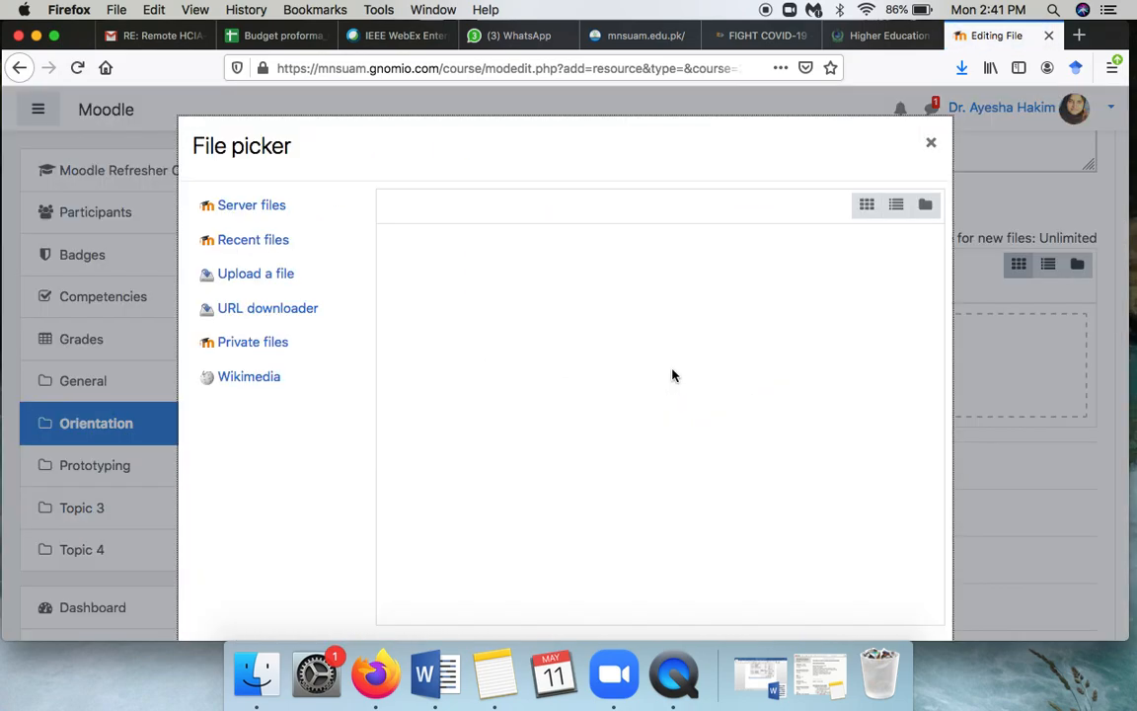
left_click(442, 317)
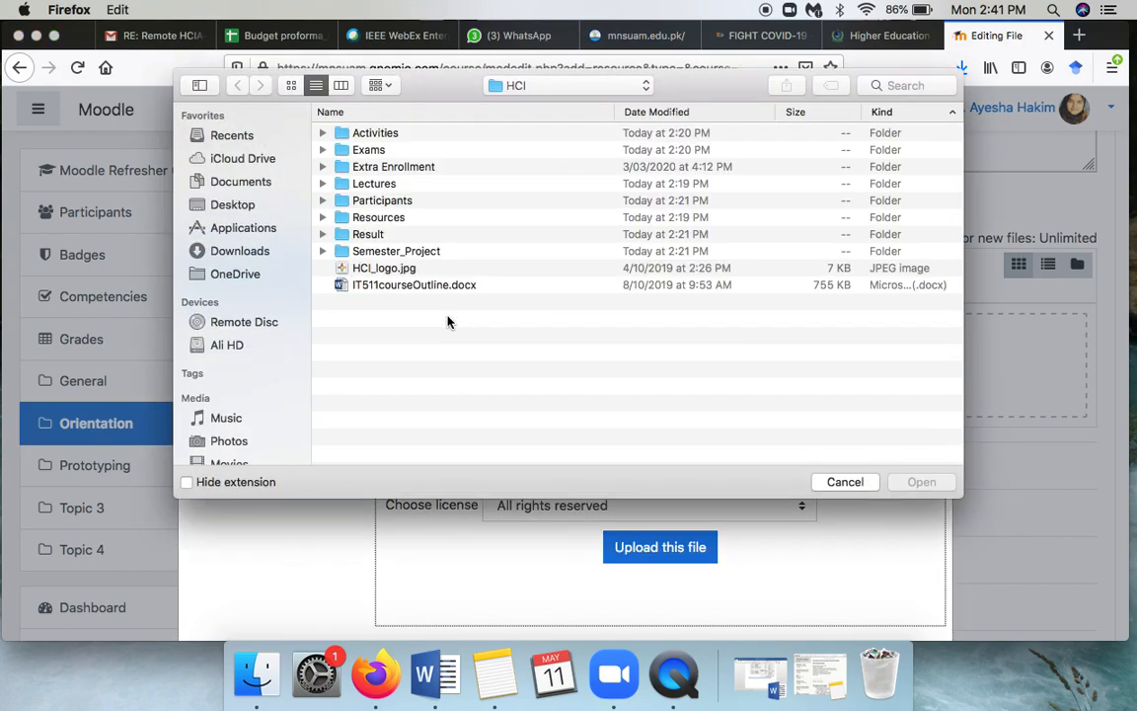
left_click(364, 186)
double_click(364, 186)
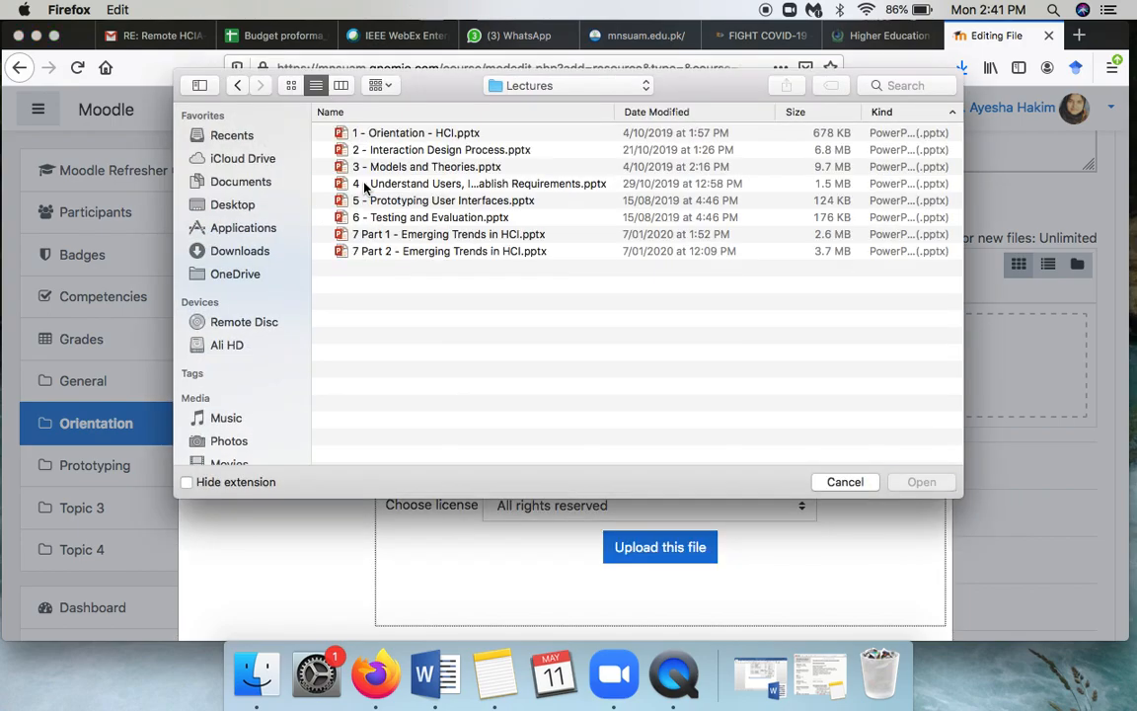
left_click(345, 132)
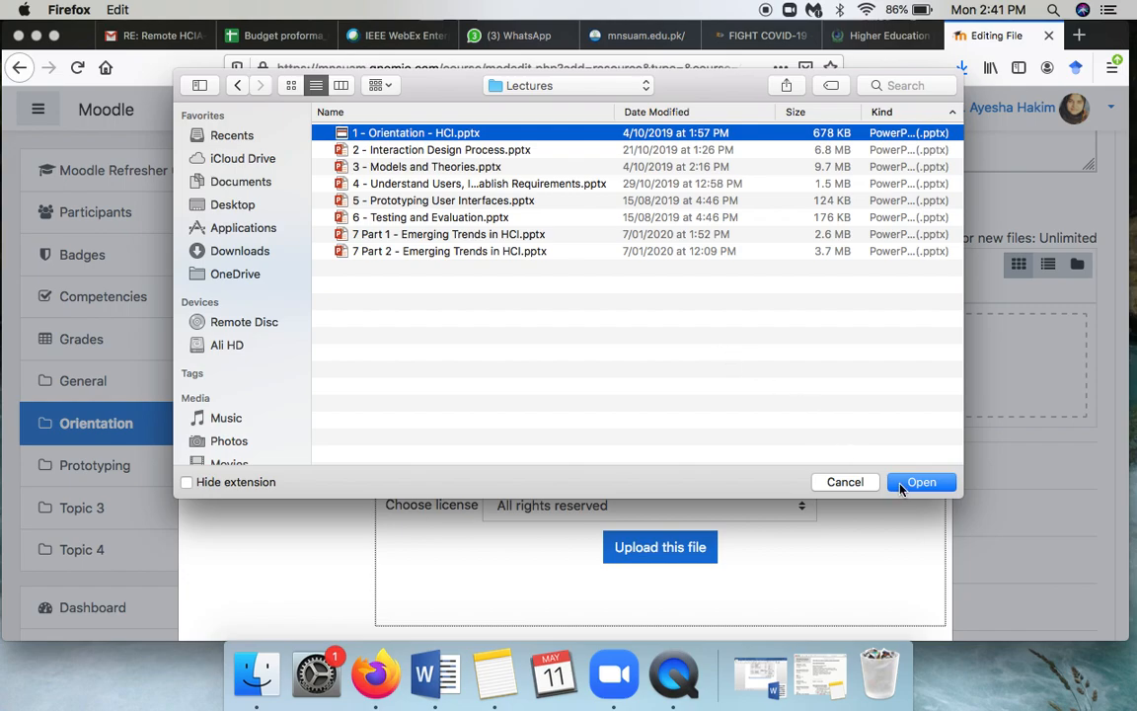
left_click(917, 483)
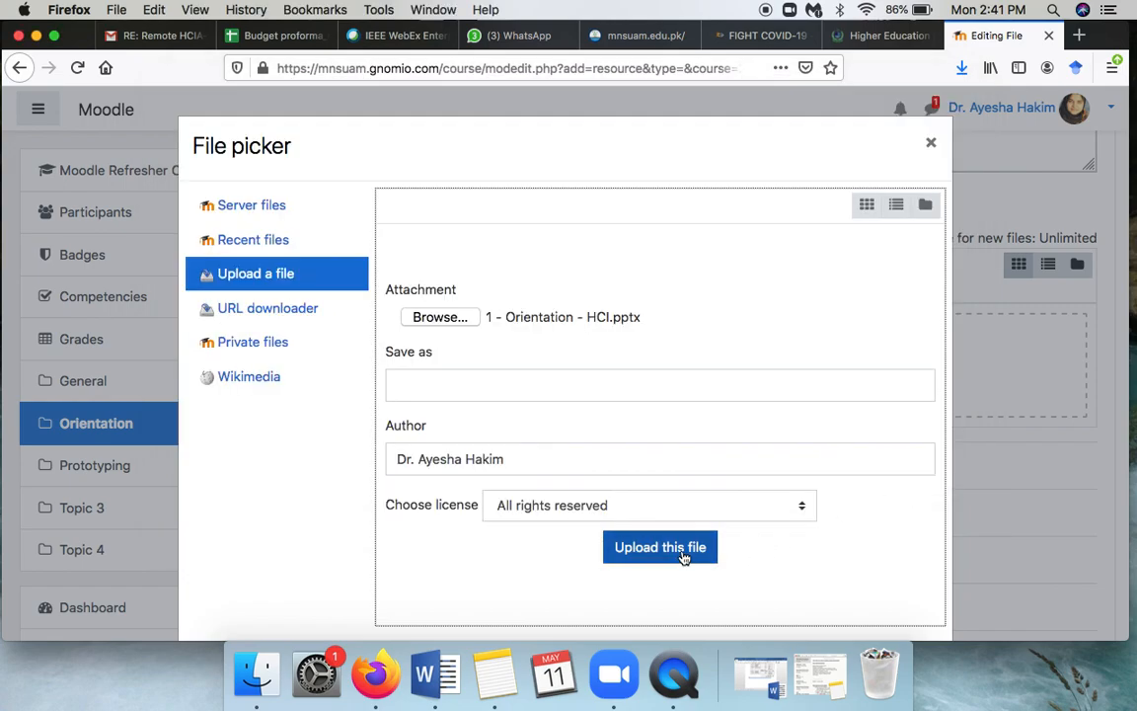
left_click(683, 557)
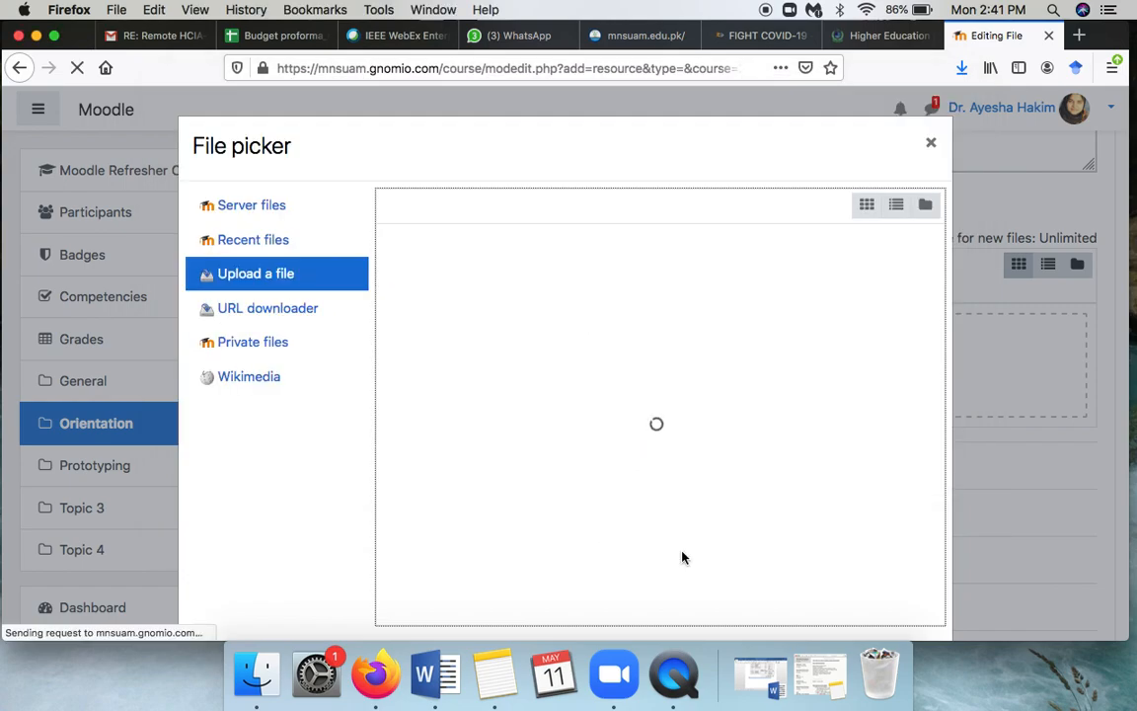
- Set the completion tracking of Lecture 01 to show the activity as complete when conditions are met
scroll(682, 557, "down", 4)
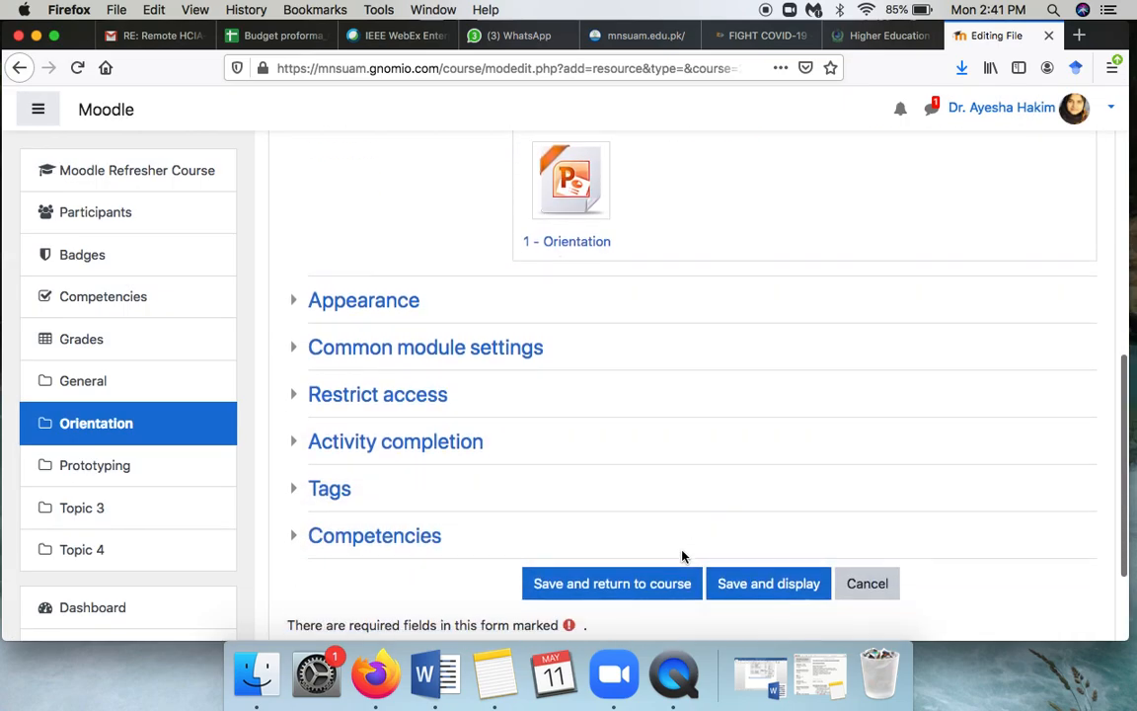
scroll(682, 557, "down", 1)
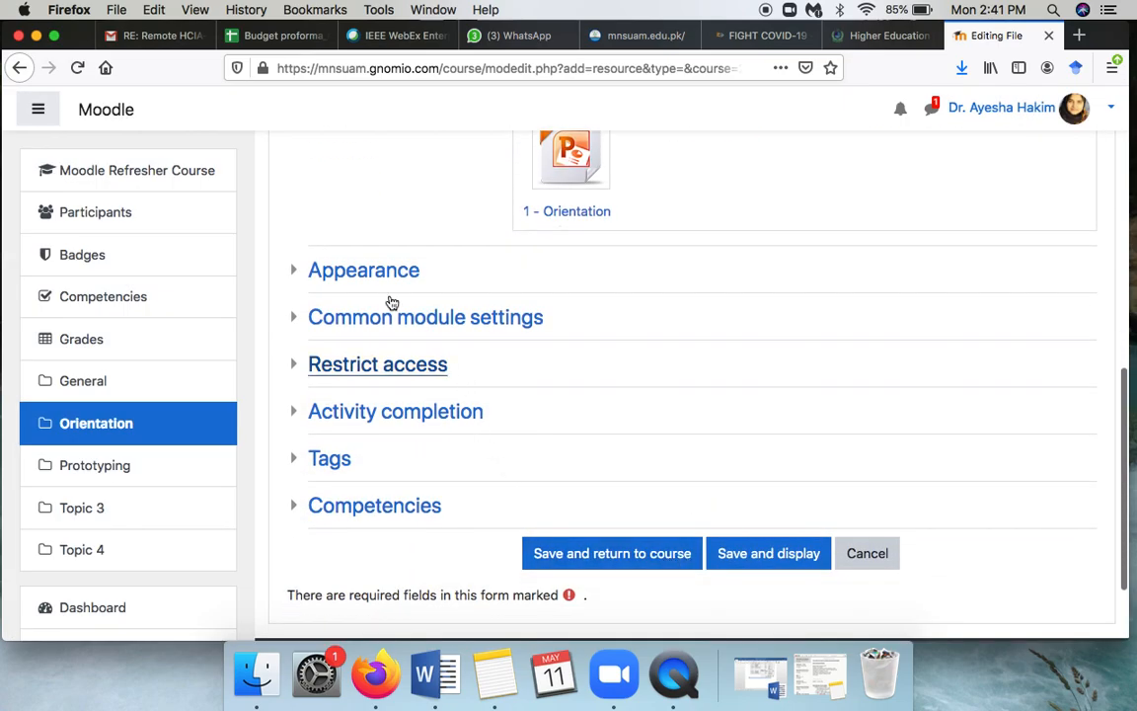
left_click(296, 415)
scroll(420, 476, "down", 2)
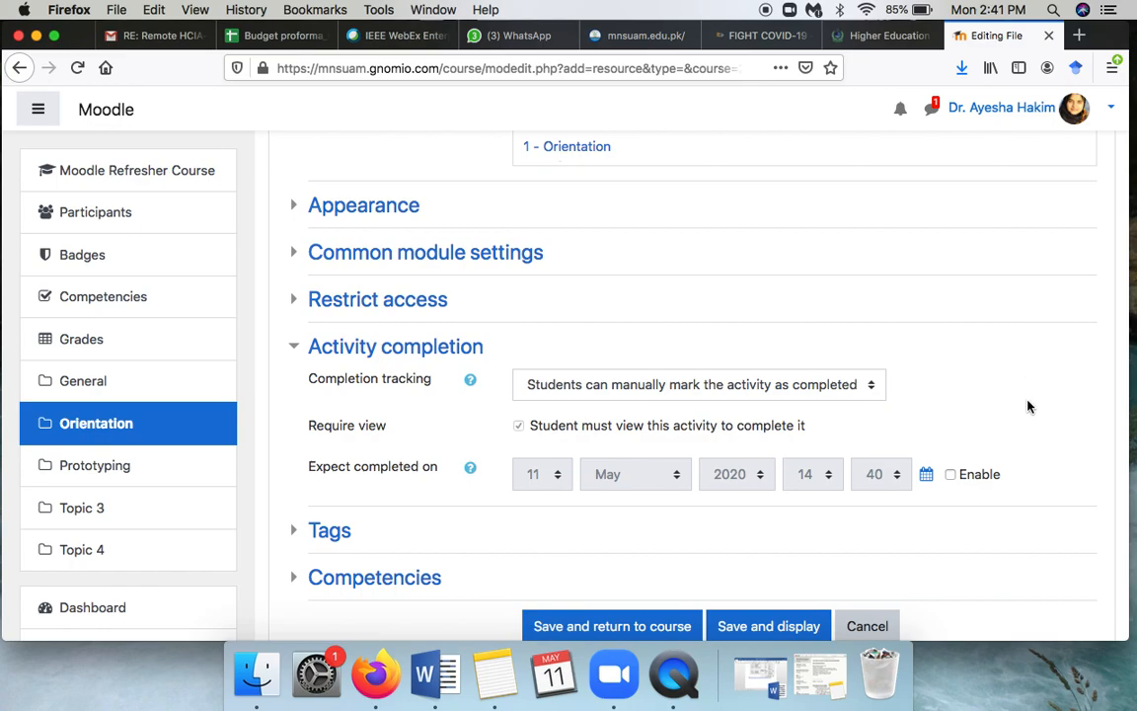
scroll(913, 326, "up", 2)
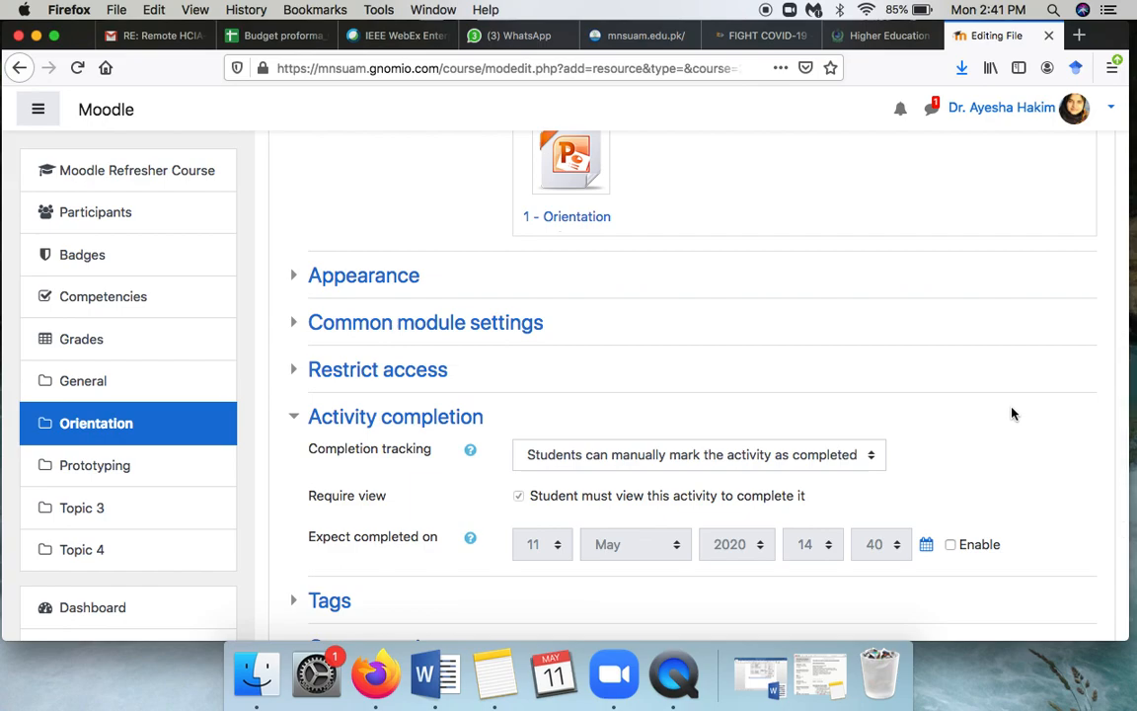
left_click(862, 458)
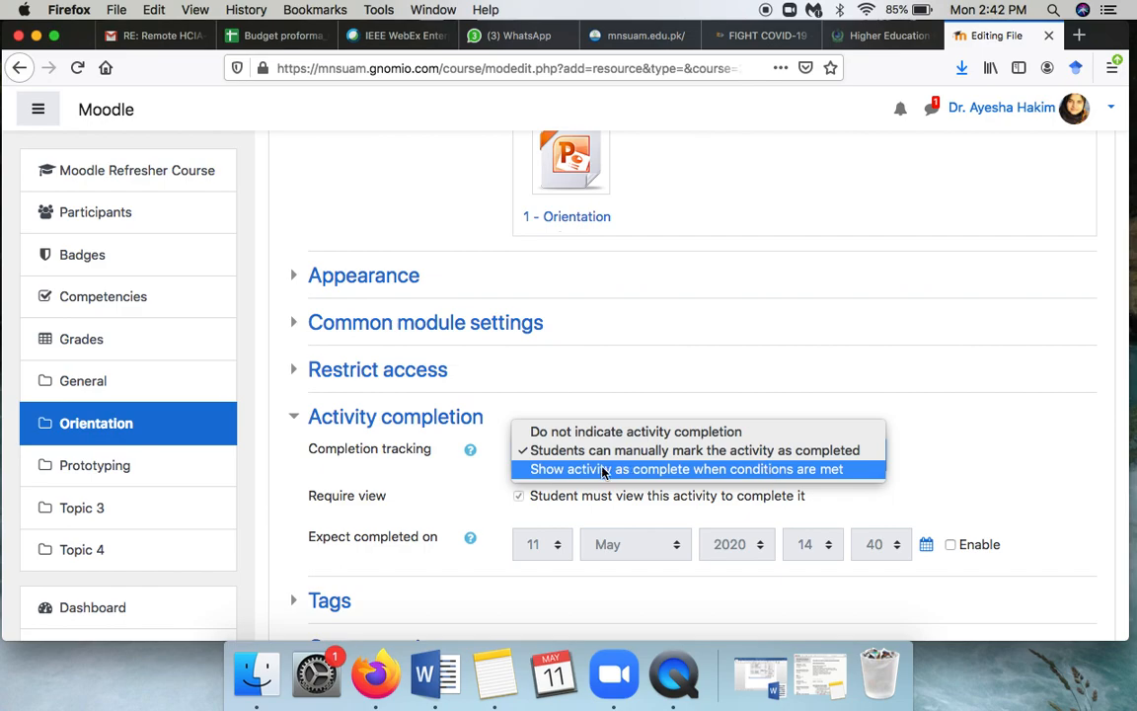
left_click(702, 470)
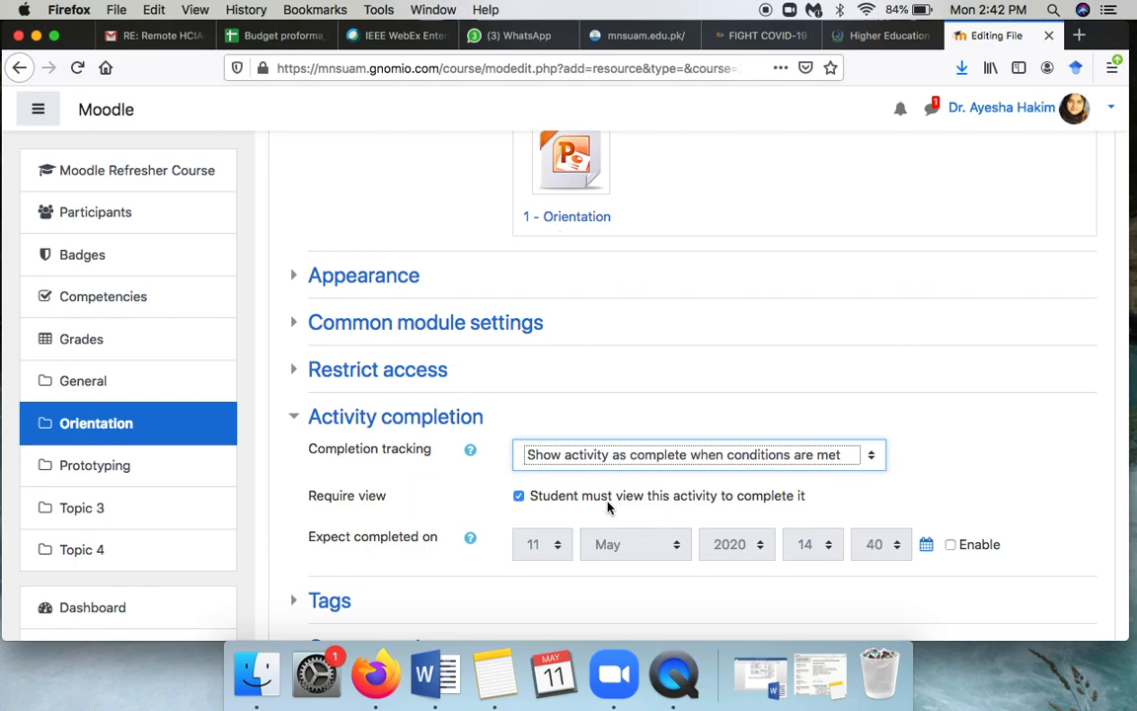
- Enable the expected completion date for Lecture 01, set its day to 13 May 2020, and save and return to the course
scroll(608, 505, "down", 3)
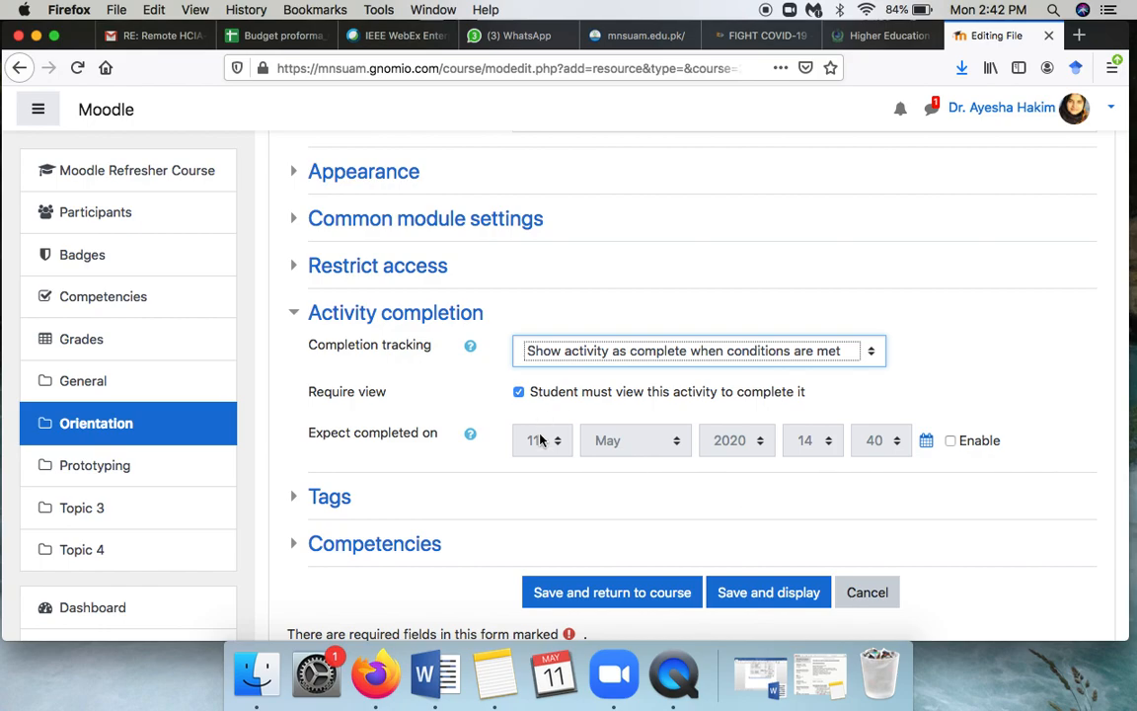
left_click(950, 440)
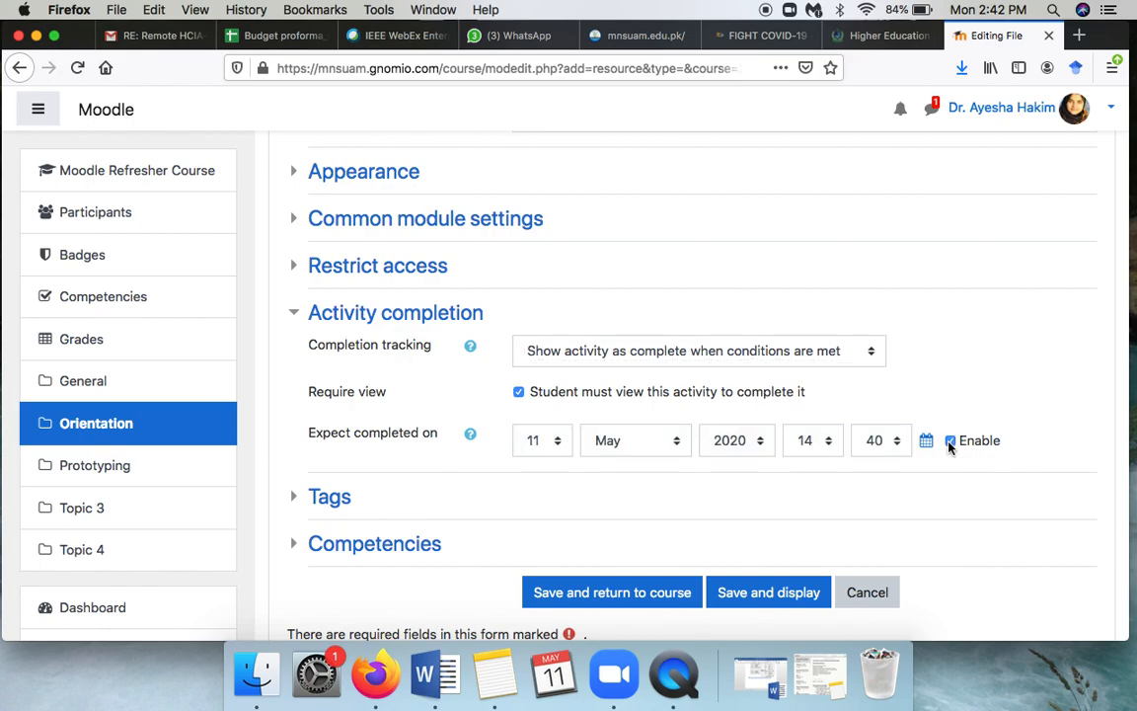
left_click(555, 445)
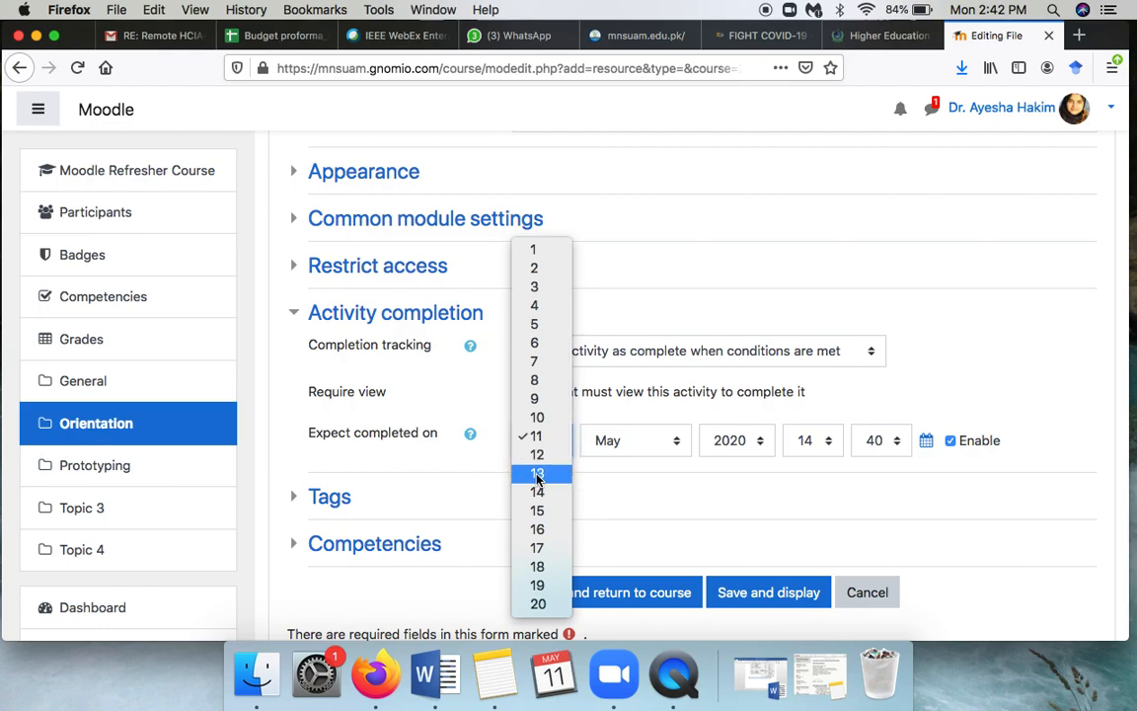
left_click(538, 476)
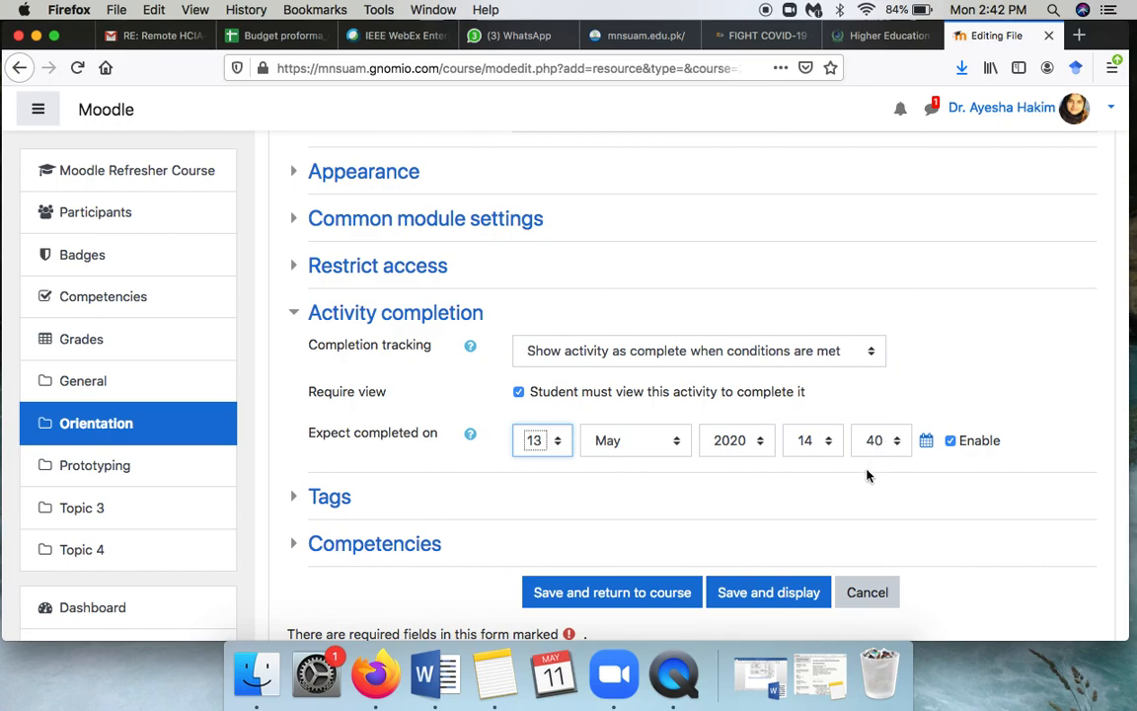
scroll(754, 508, "down", 2)
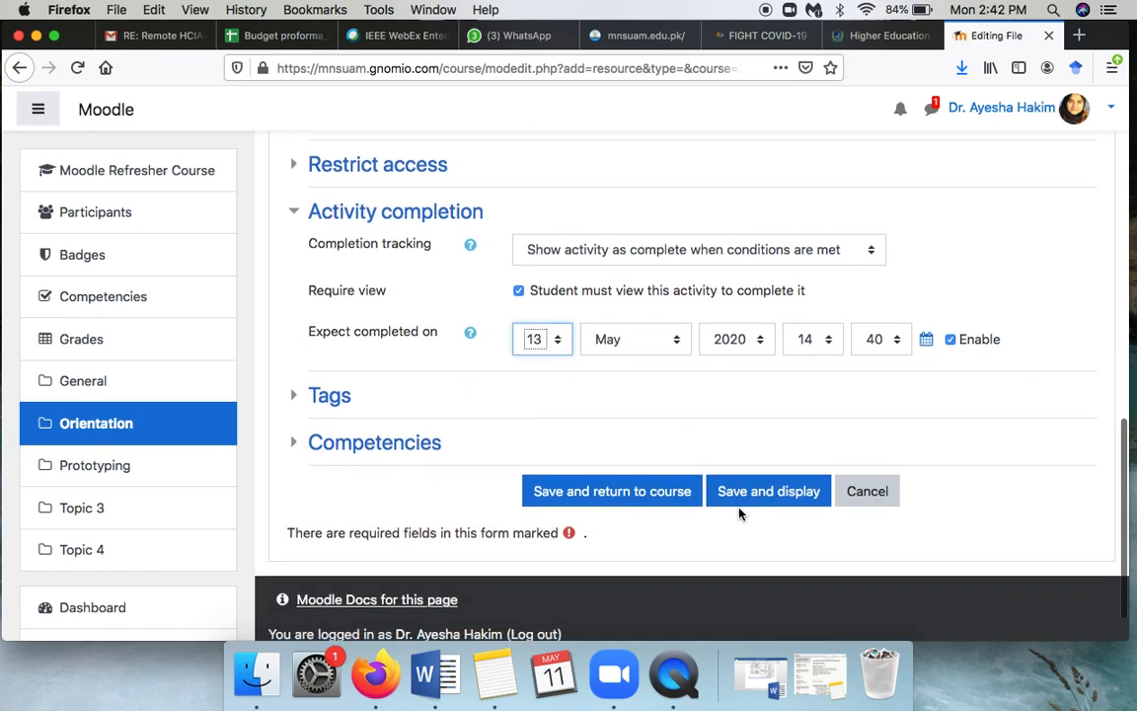
left_click(638, 497)
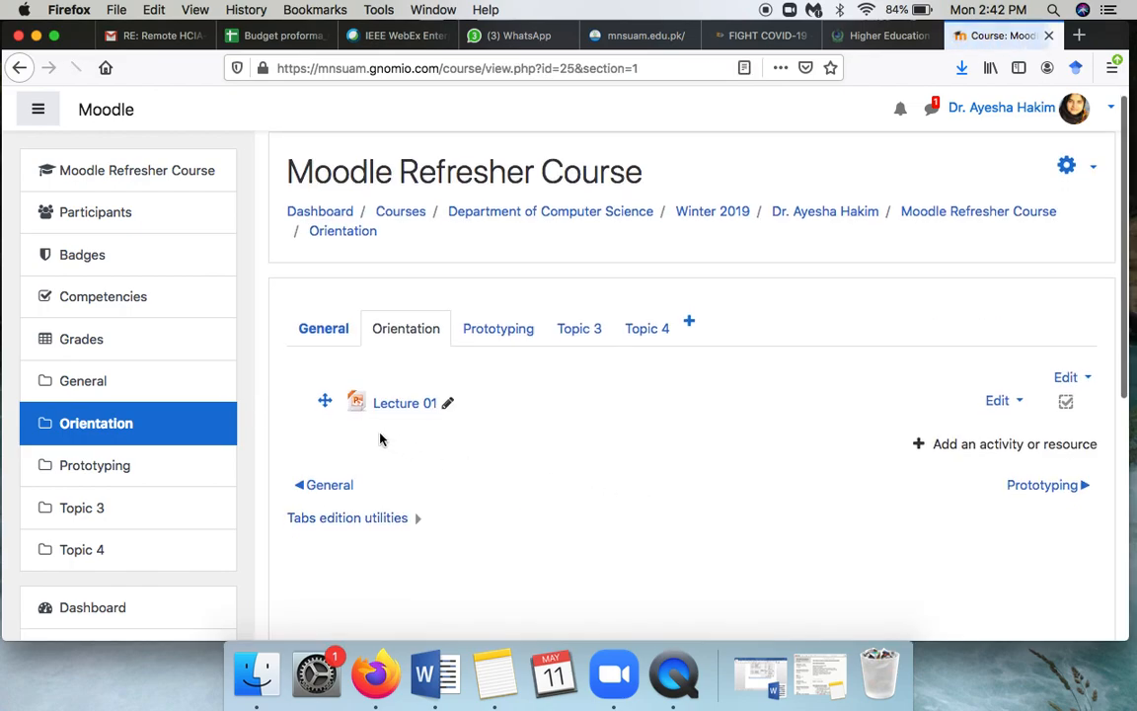
- Try the completion checkbox of Lecture 01 and look over the course's Participants page
left_click(1063, 401)
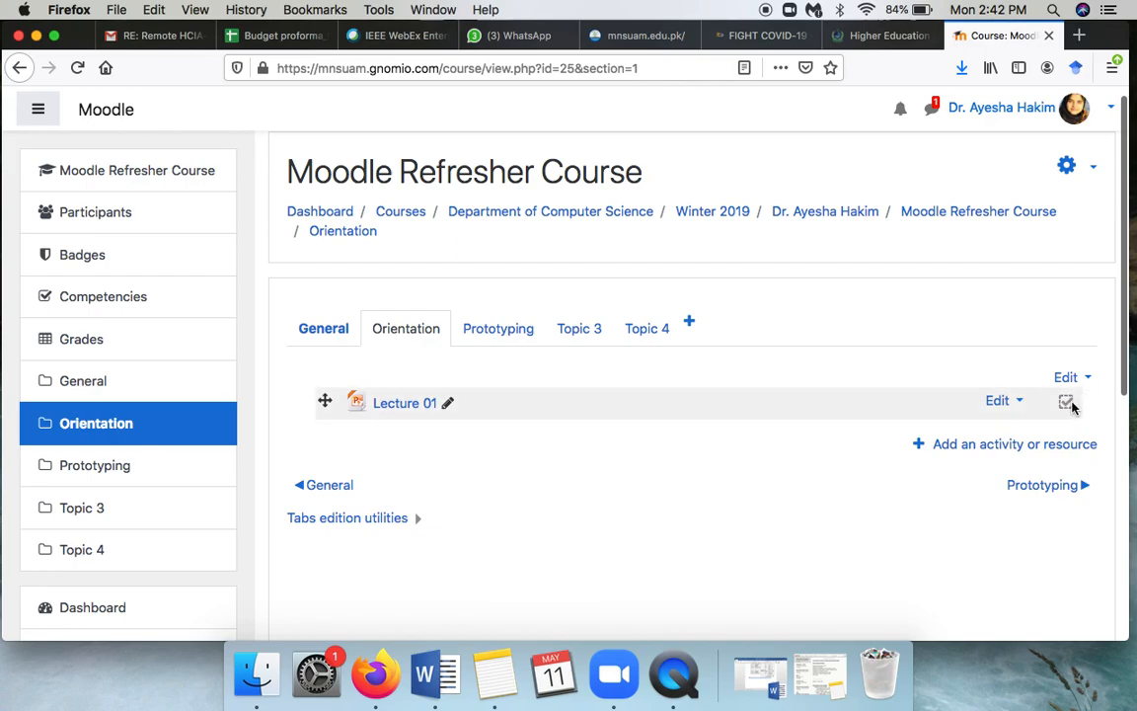
left_click(1068, 403)
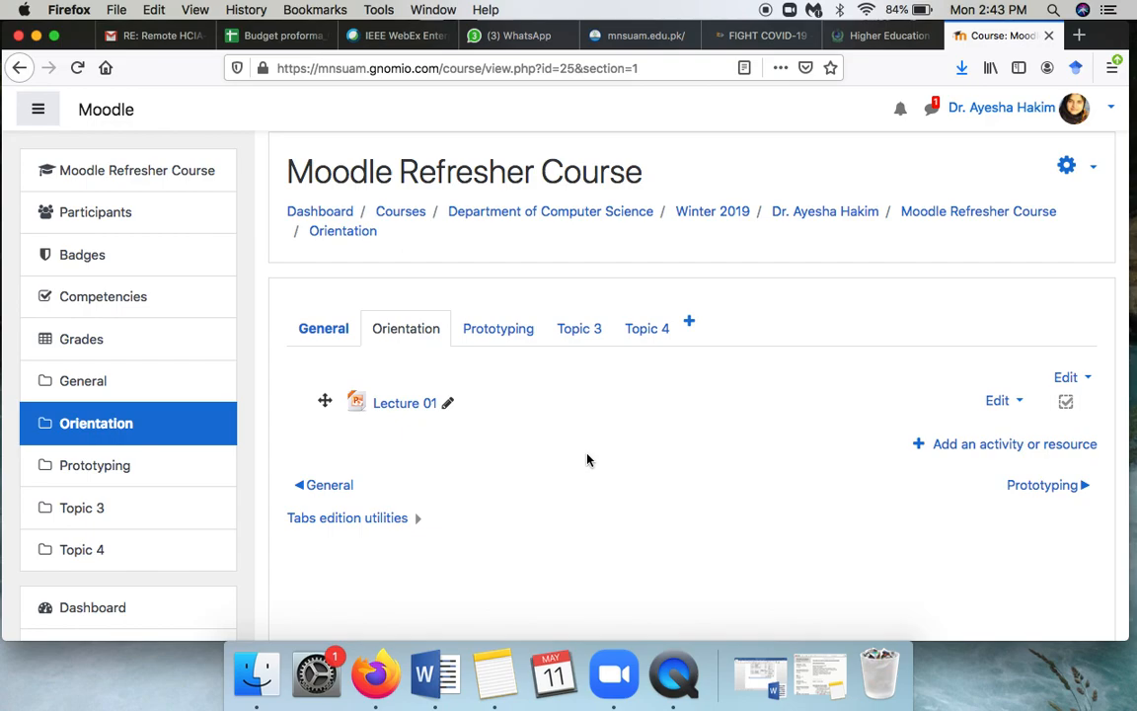
left_click(99, 212)
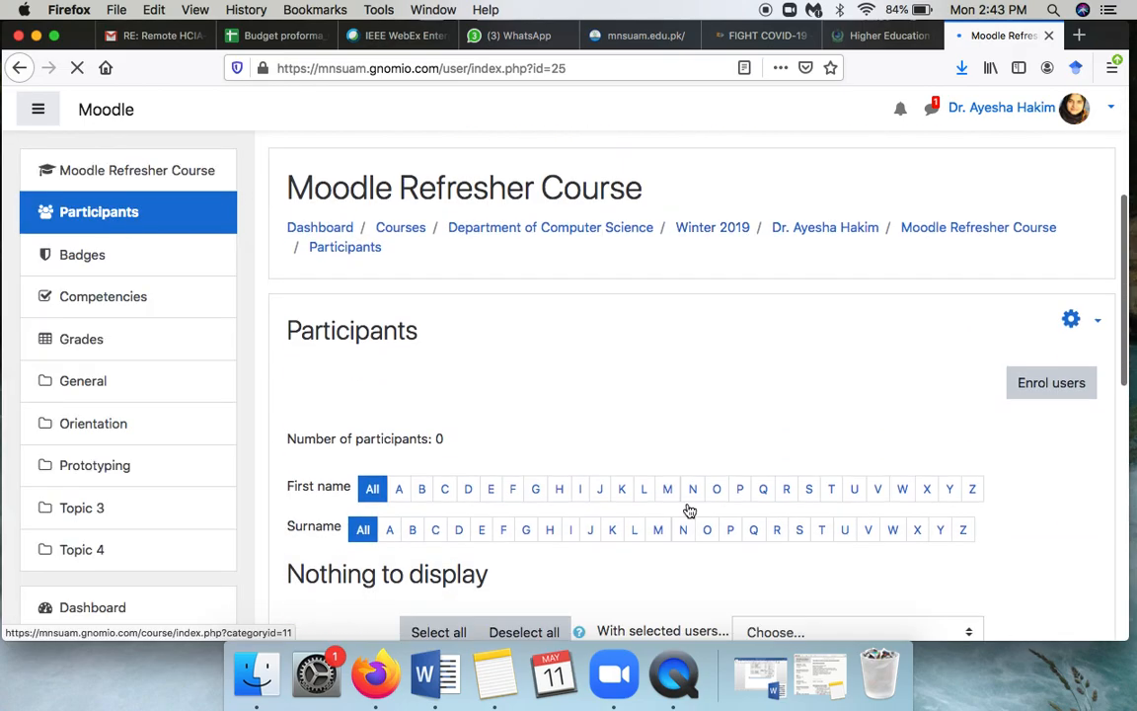
scroll(689, 507, "down", 5)
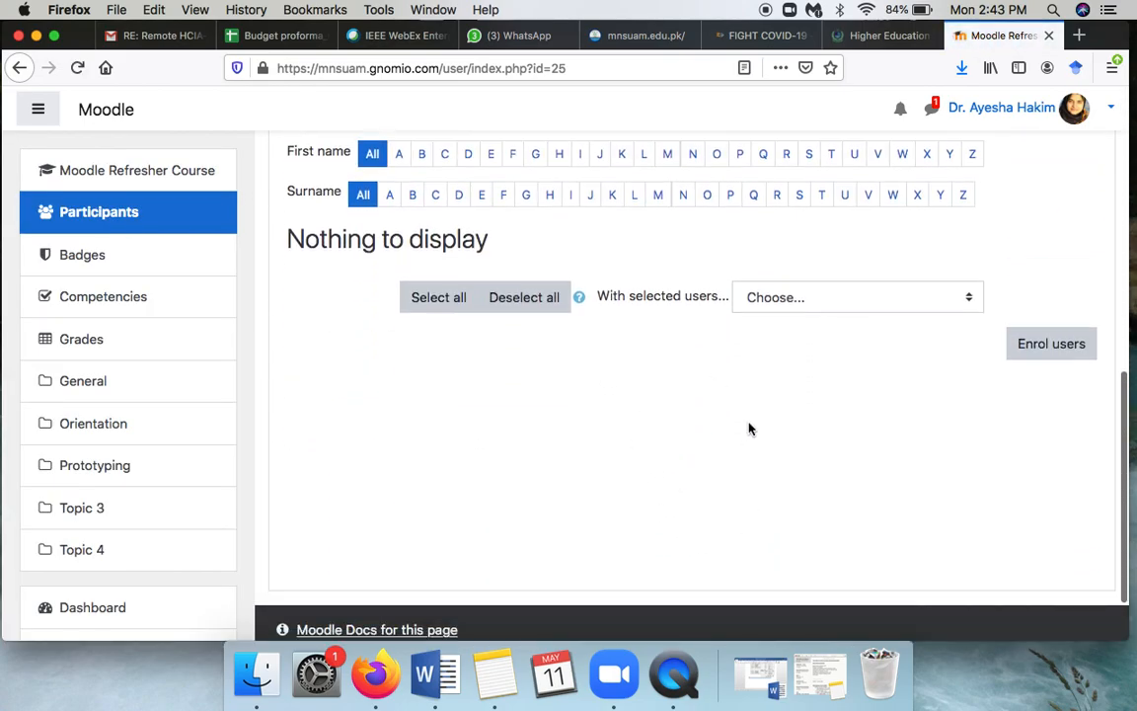
scroll(658, 494, "up", 3)
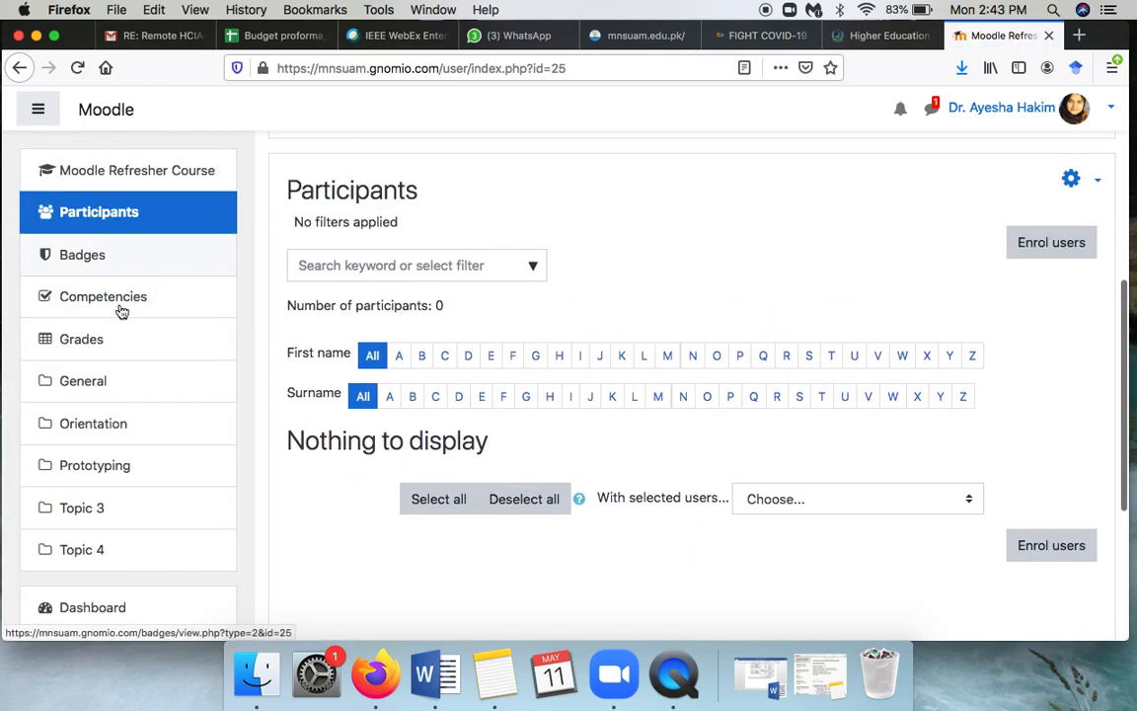
- Add an Assignment activity to the Orientation section and name it Assignment 1 - Upload
left_click(114, 426)
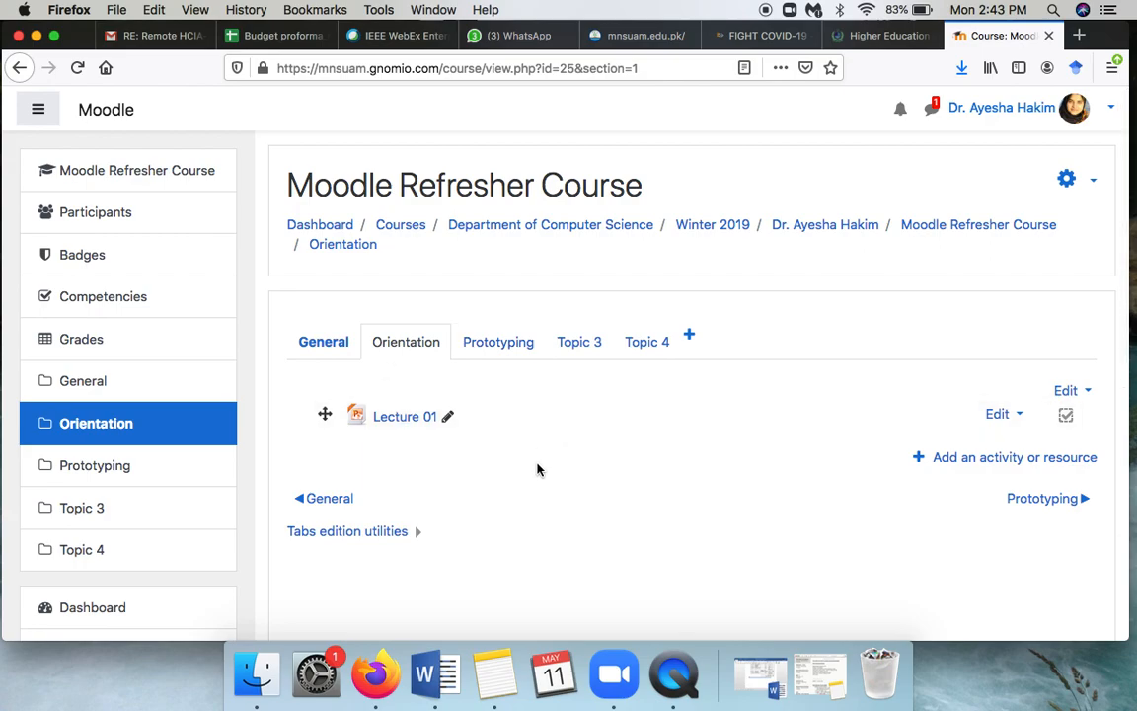
left_click(974, 460)
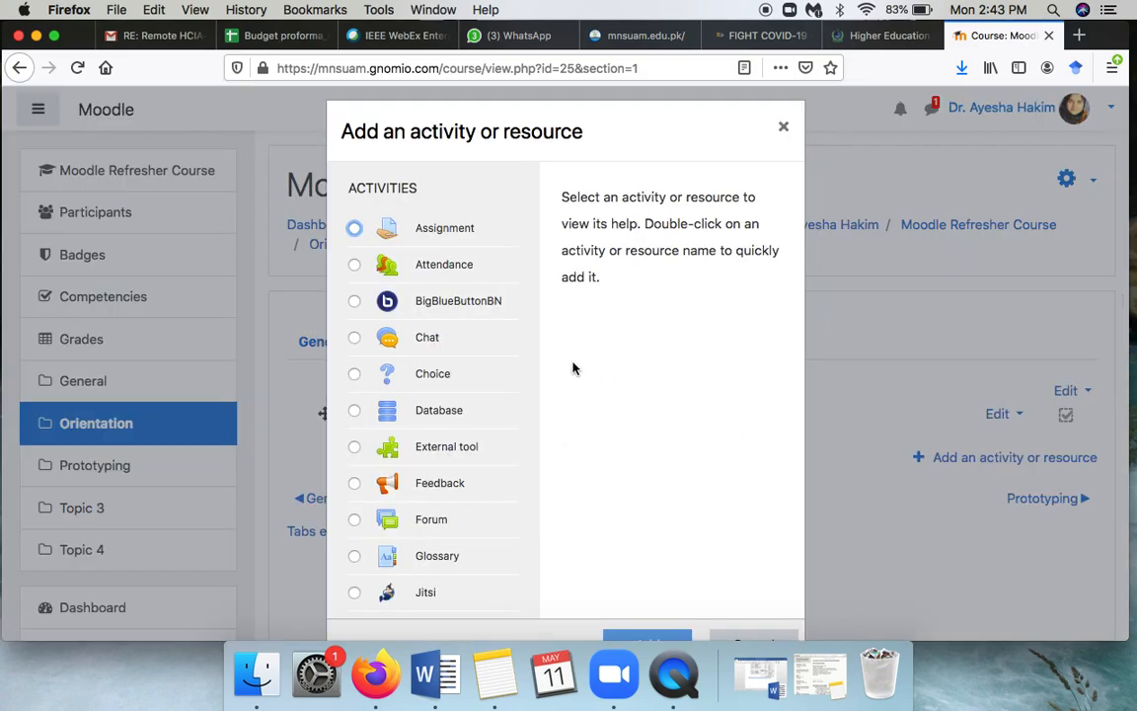
left_click(357, 229)
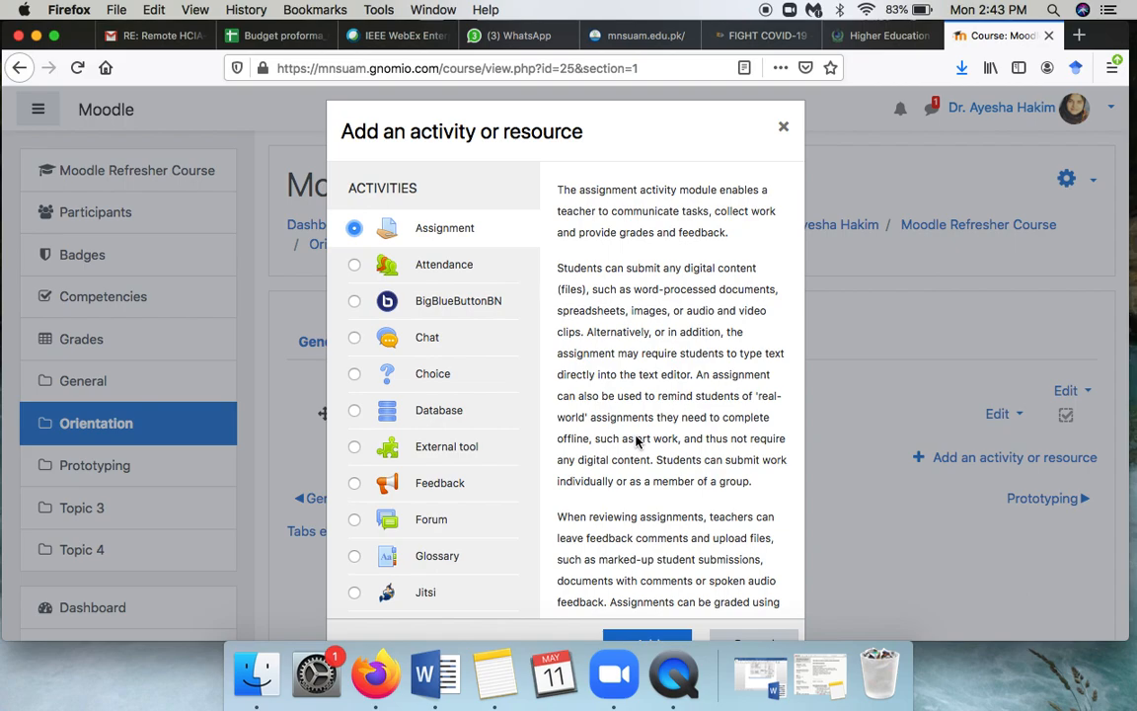
scroll(637, 441, "down", 2)
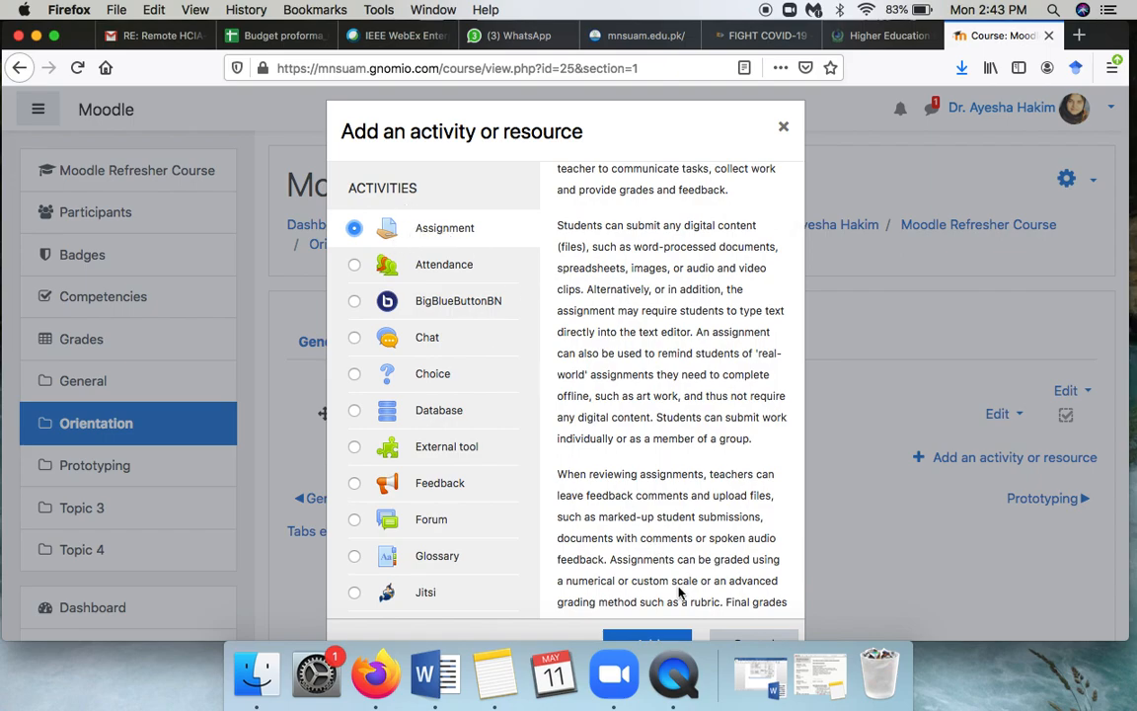
left_click(659, 637)
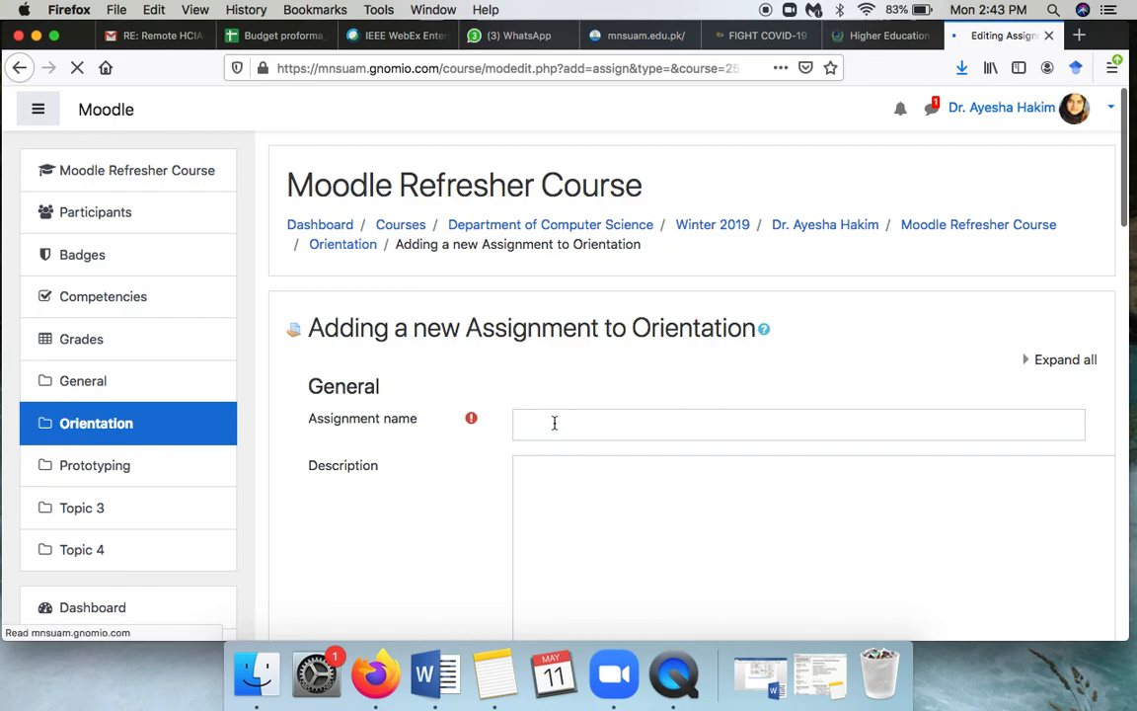
left_click(553, 422)
type("Assignment 1 - Up;load")
- Attach the Asessment 1 - Part 1 Word document from the HCI course's Semester_Project folder as an additional file of the assignment
scroll(609, 376, "down", 5)
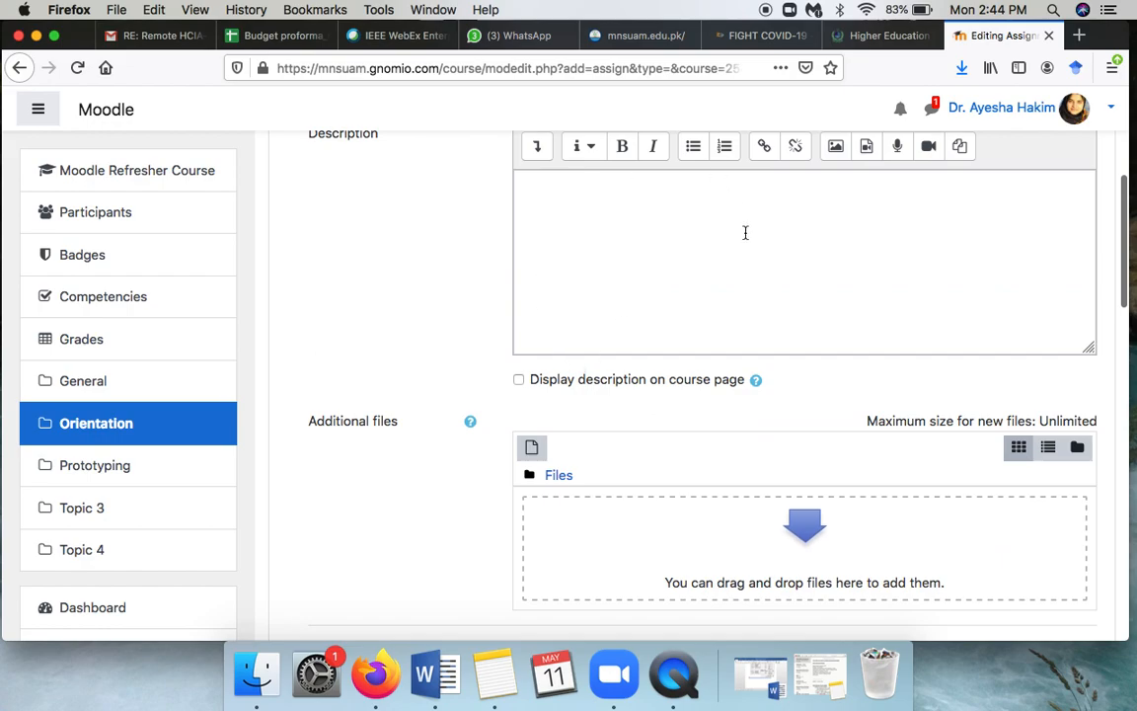
scroll(680, 394, "down", 3)
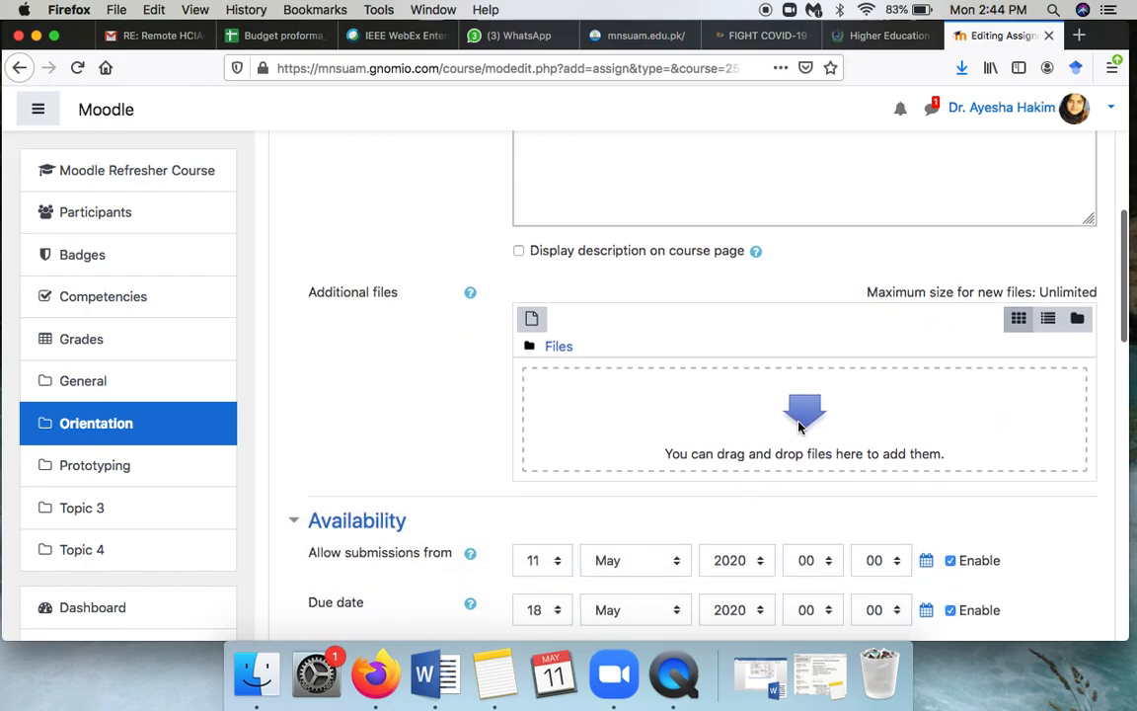
left_click(800, 427)
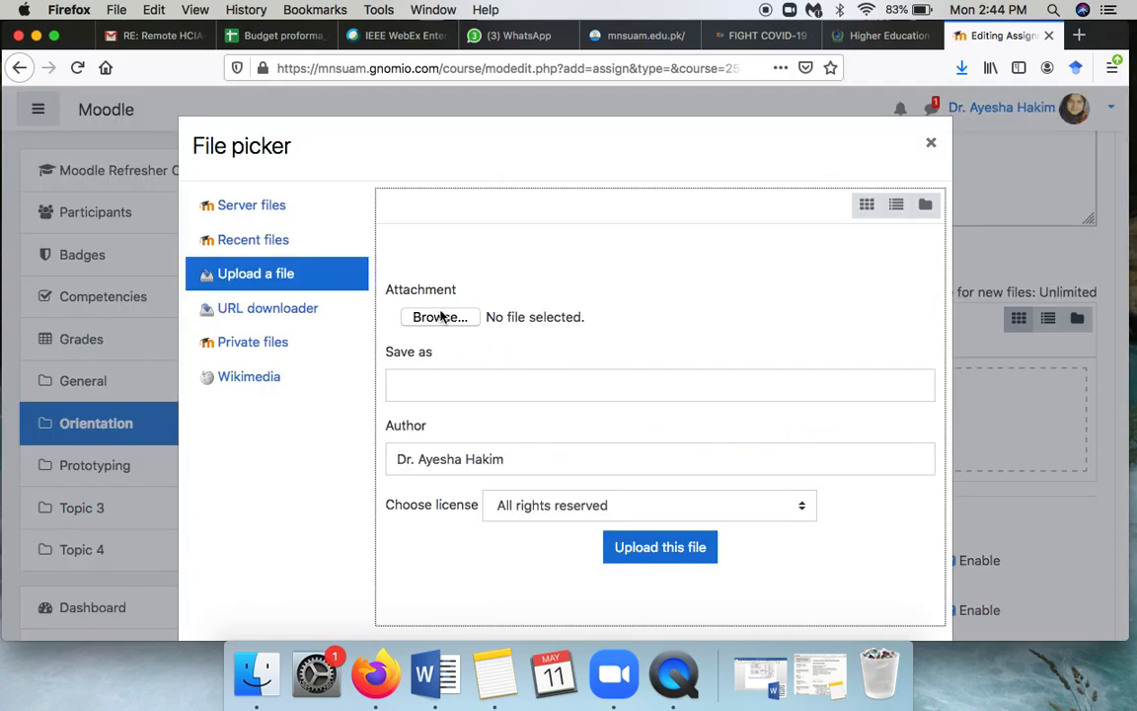
left_click(440, 316)
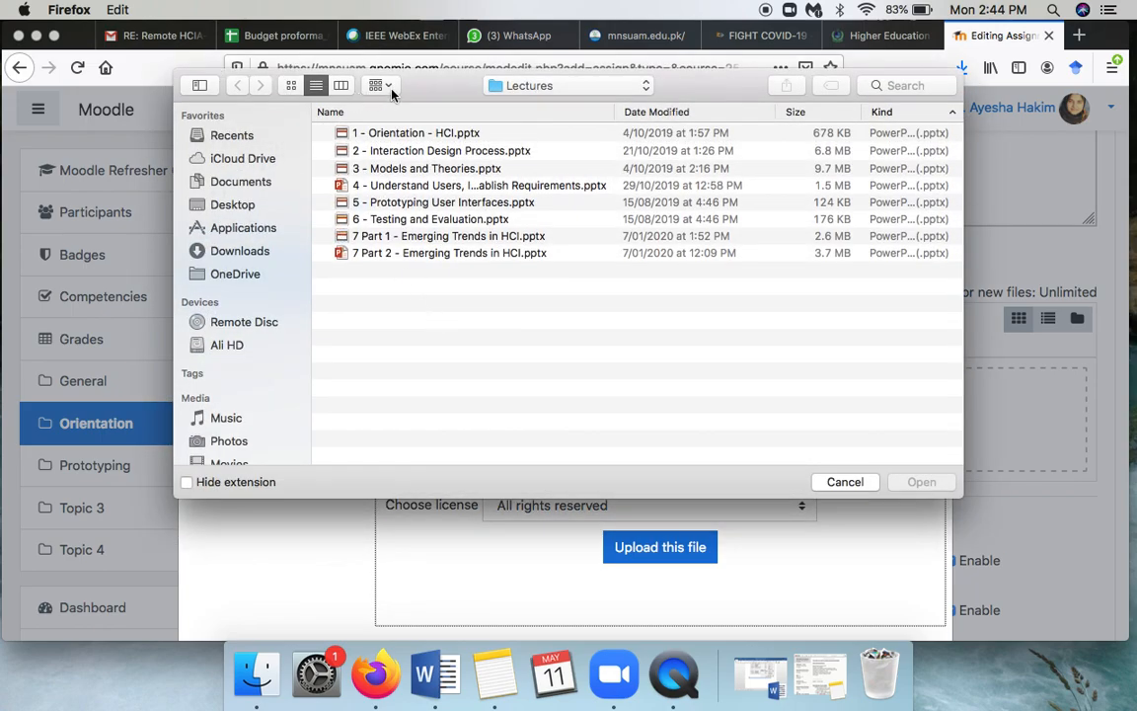
left_click(520, 86)
left_click(499, 99)
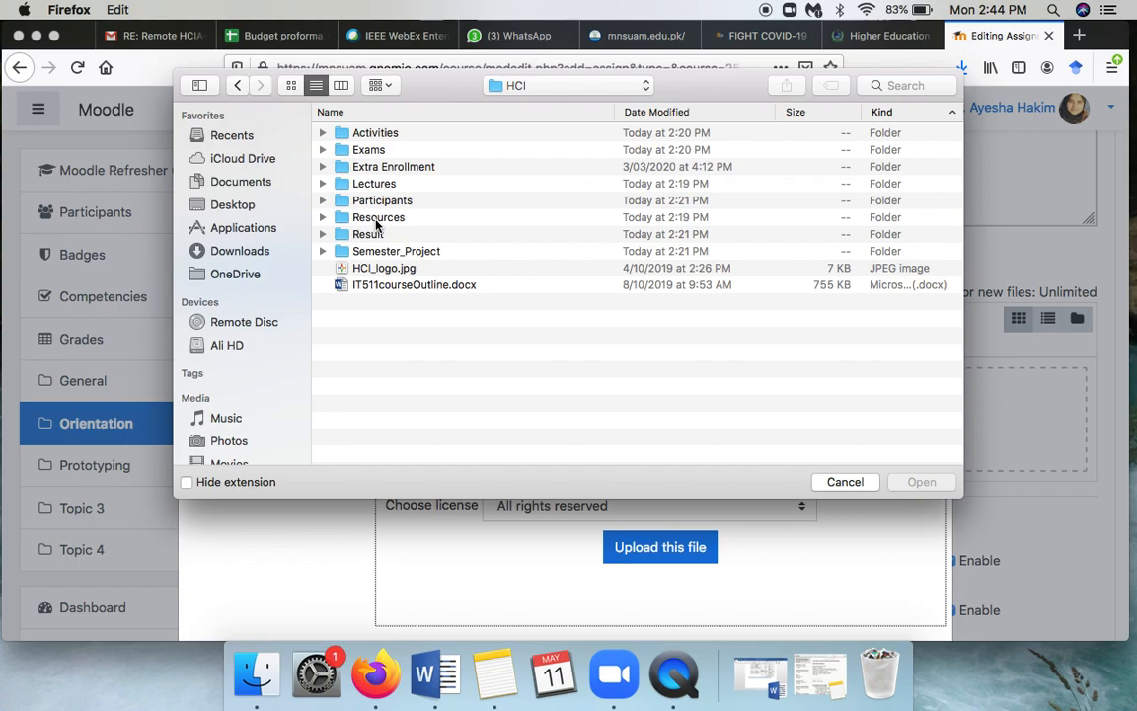
double_click(378, 251)
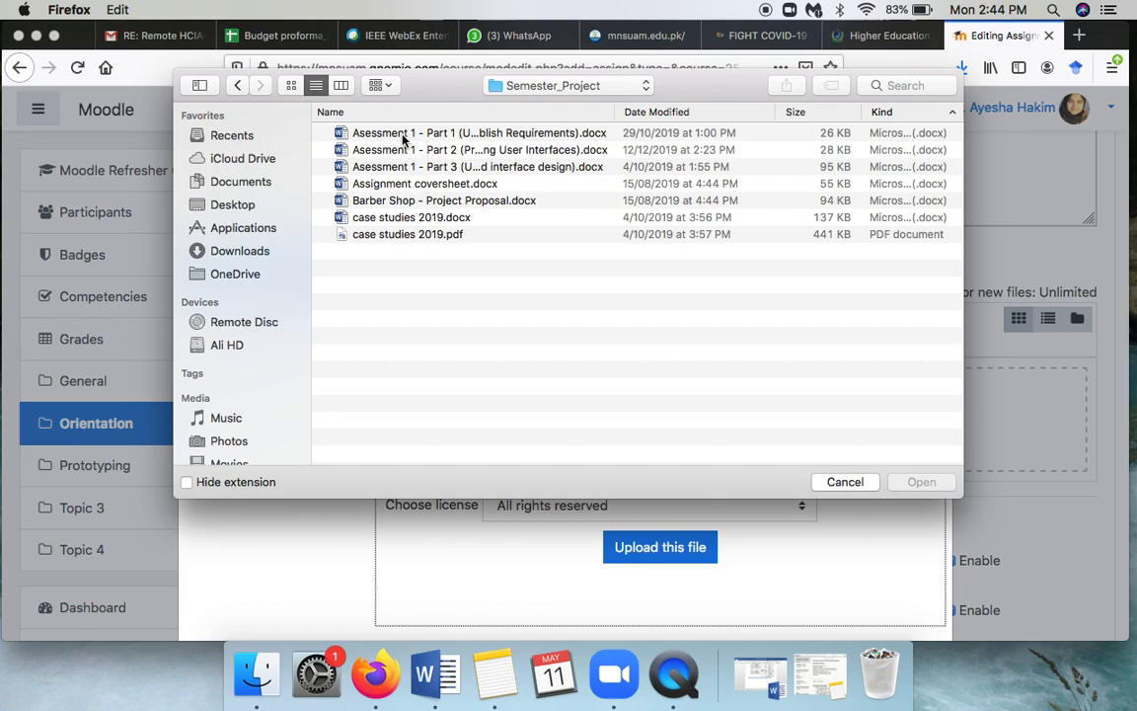
left_click(368, 132)
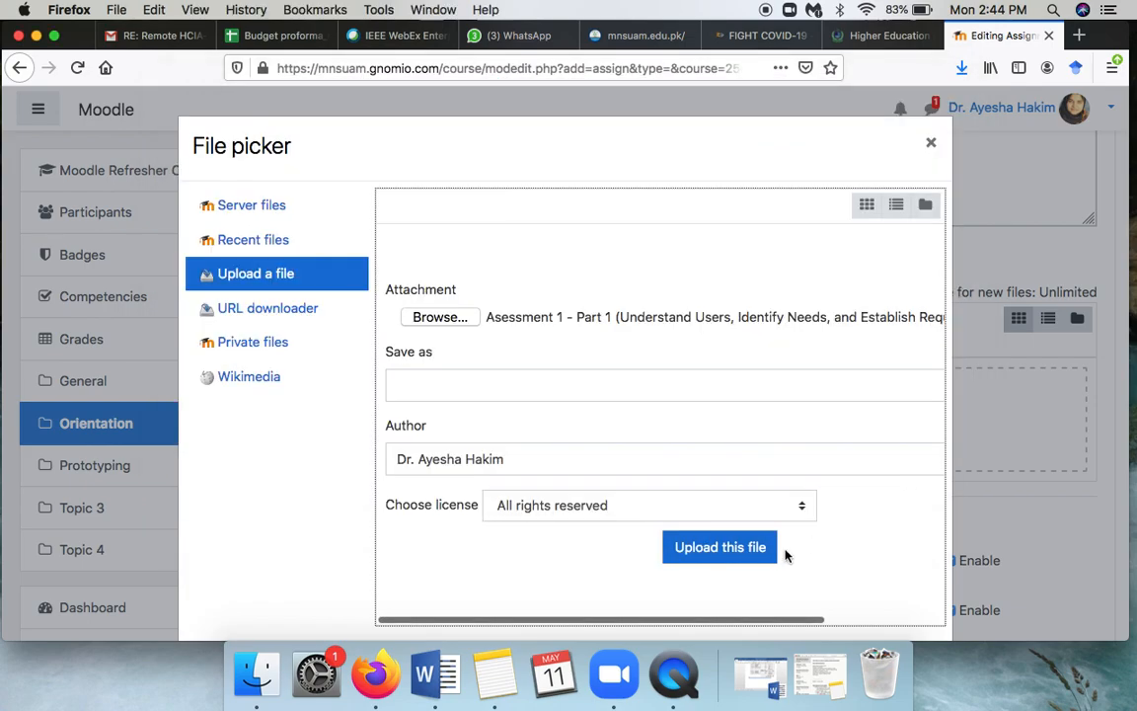
left_click(733, 556)
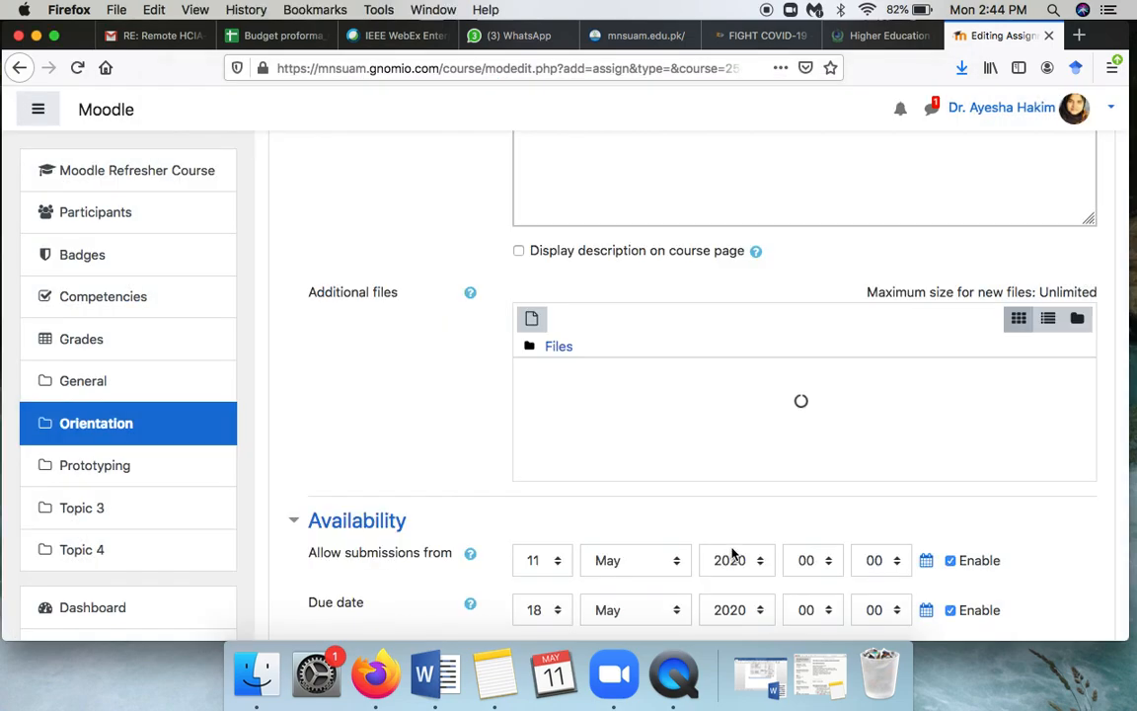
- Rename the assignment as Assignment 1 Part 1 - Upload and check the attached file
scroll(642, 301, "up", 10)
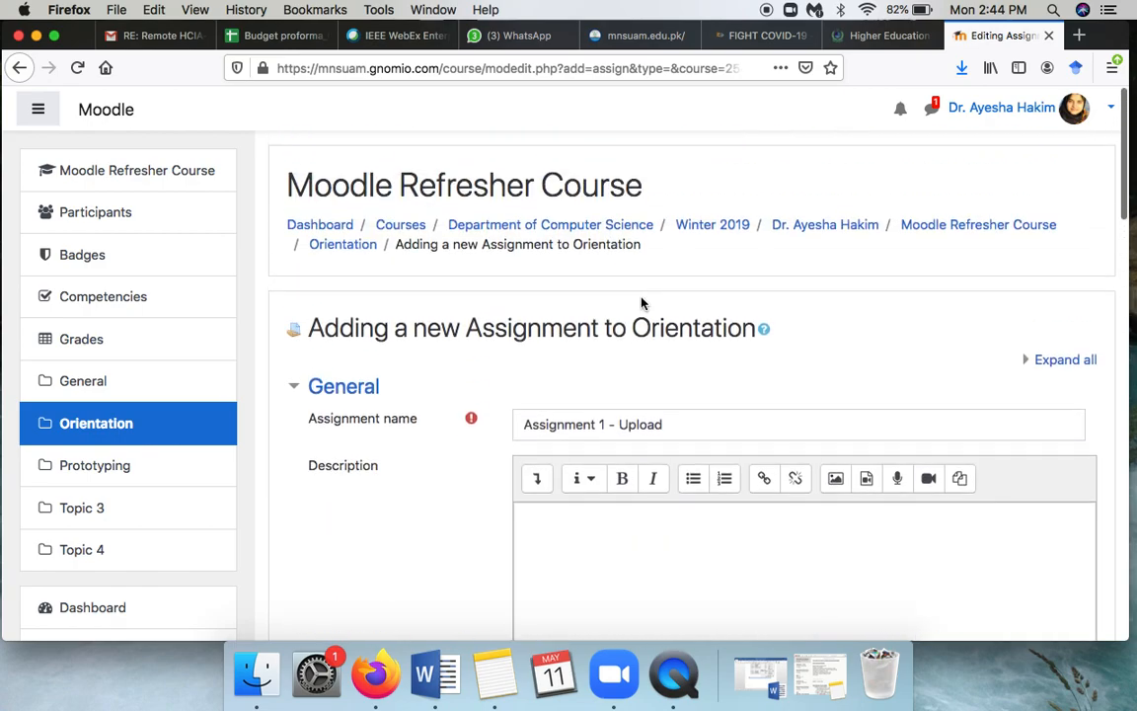
left_click(604, 424)
type("Part 1")
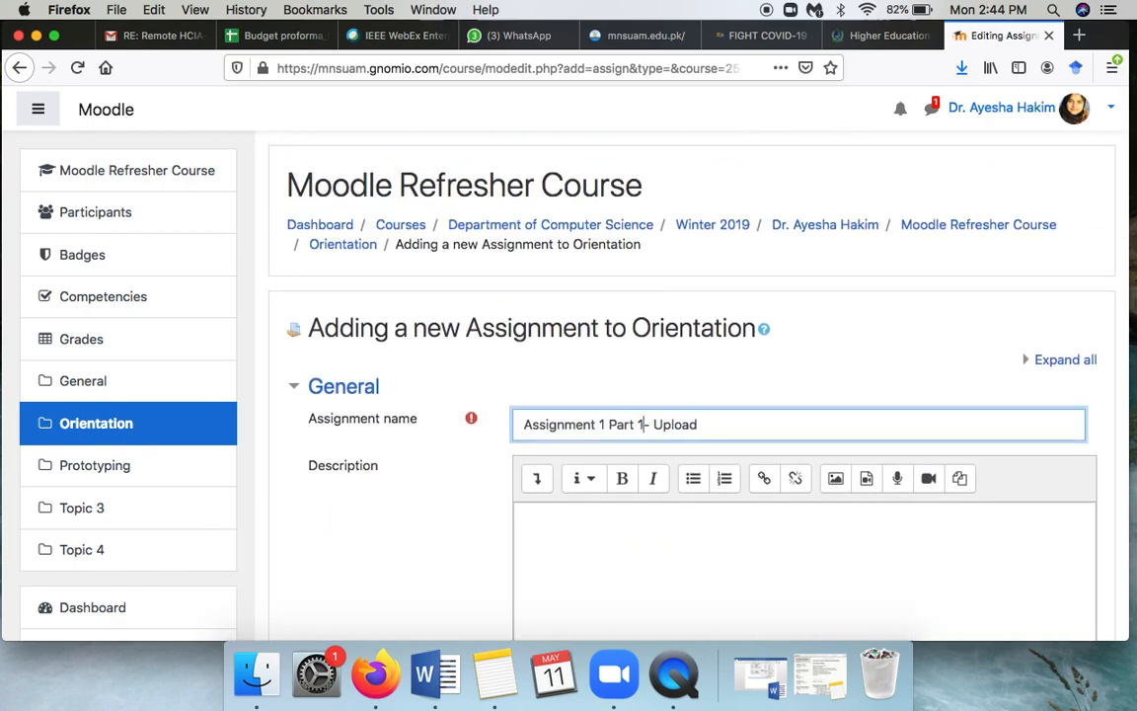
scroll(630, 498, "down", 10)
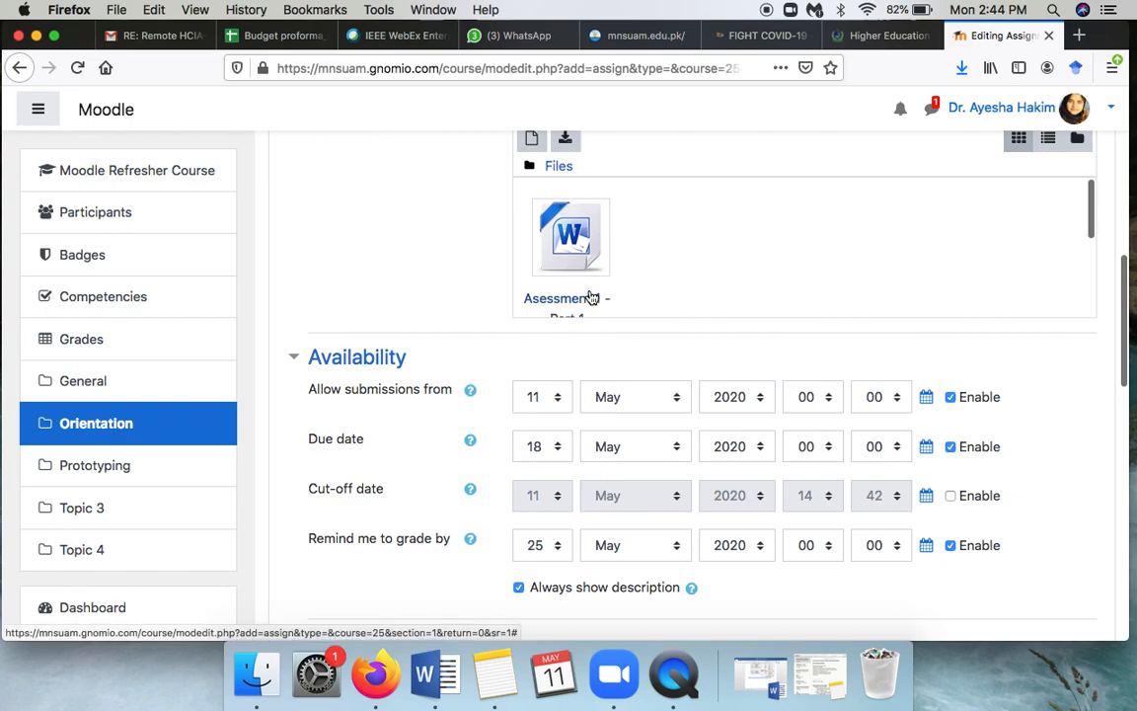
scroll(590, 298, "up", 10)
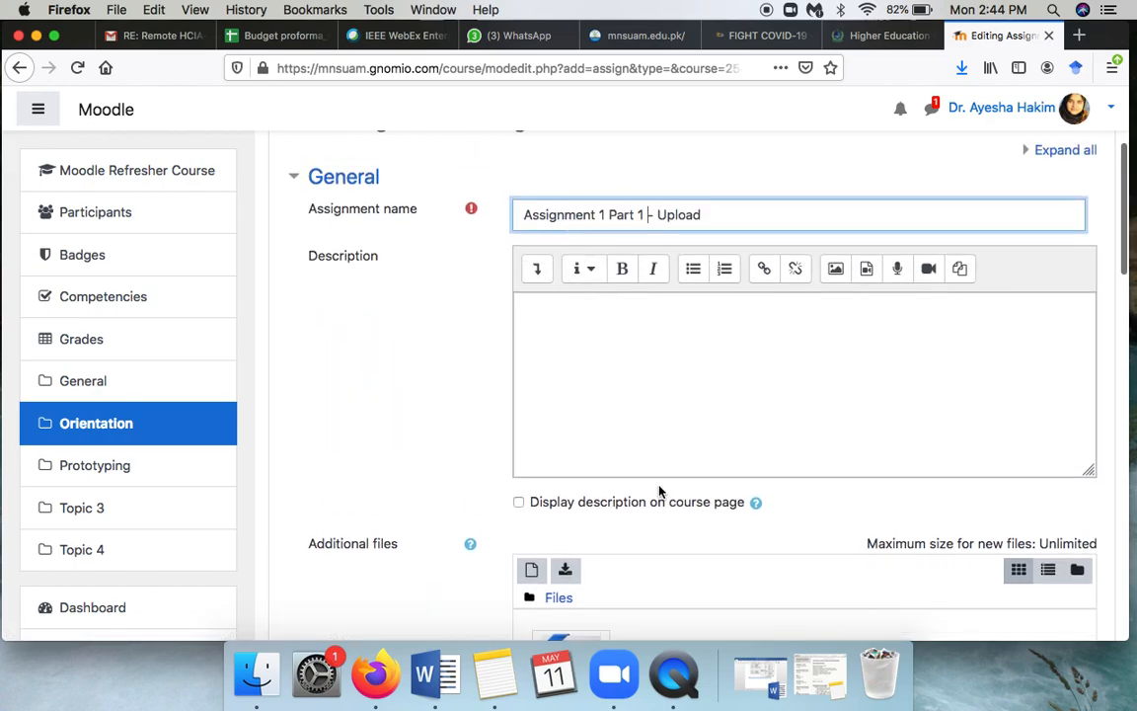
- Read the help for the assignment's cut-off date and enable Online text as an additional submission type
scroll(660, 491, "down", 10)
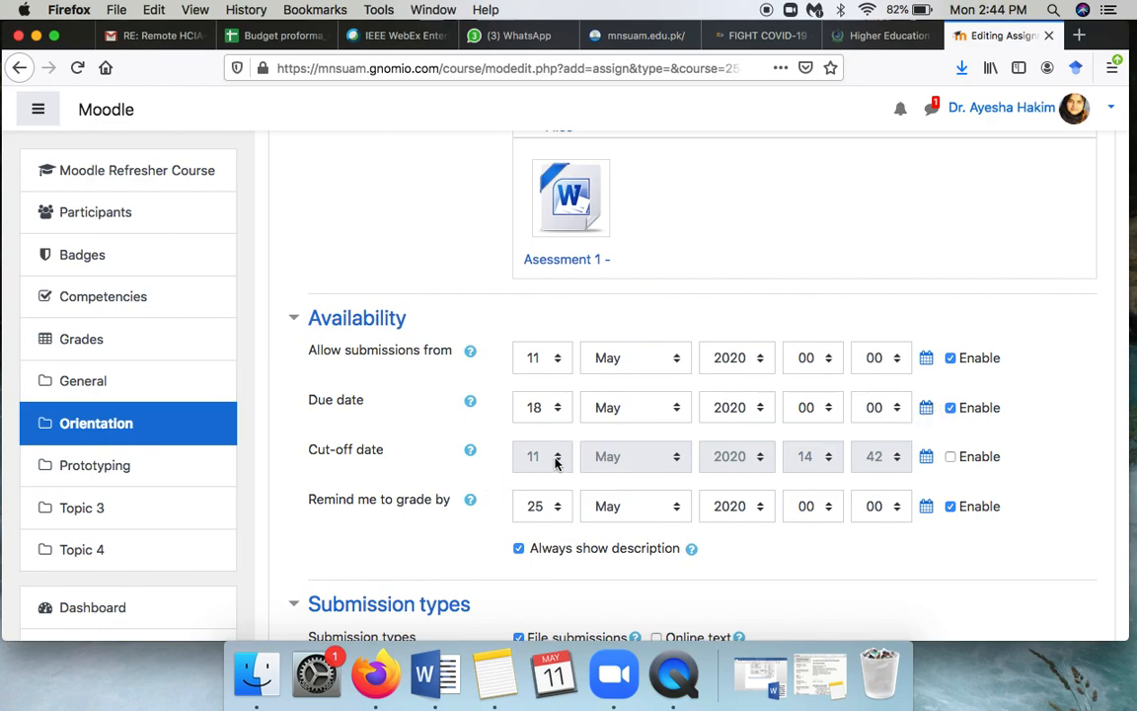
left_click(470, 449)
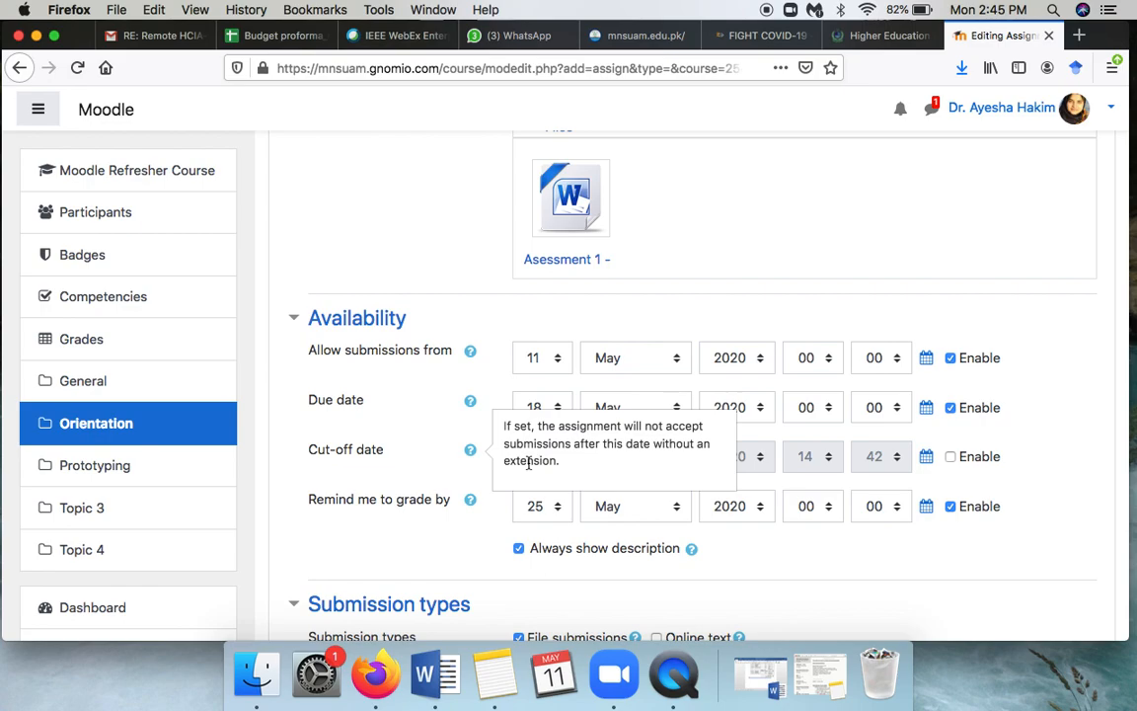
left_click(436, 469)
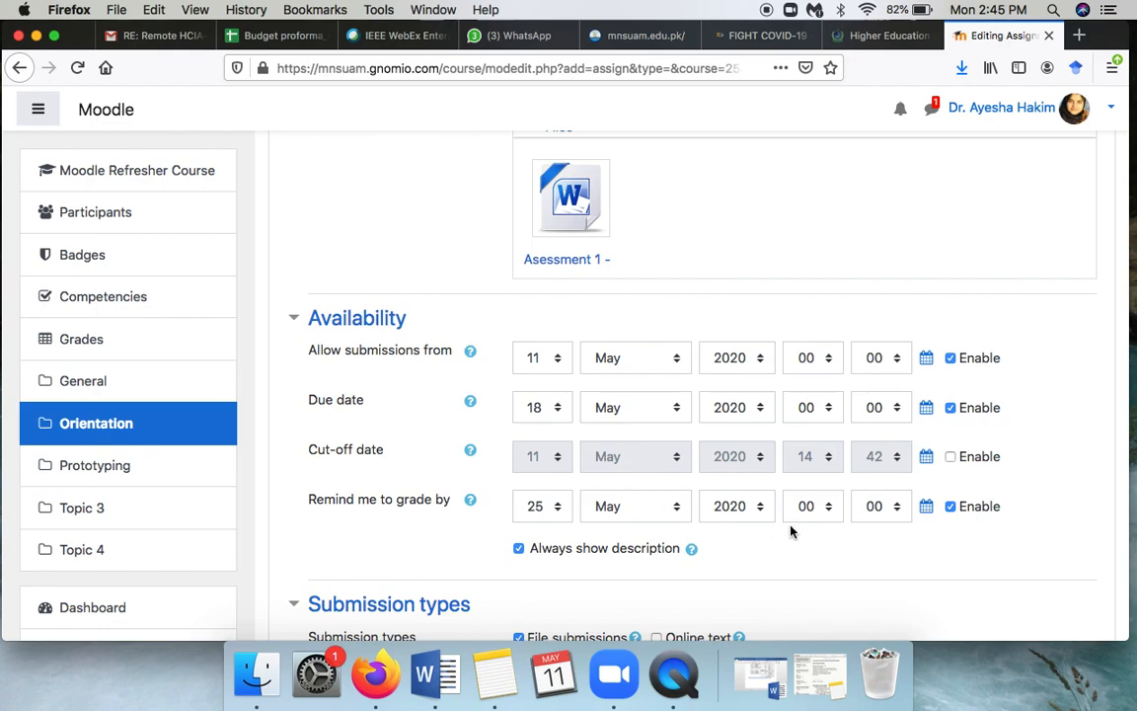
scroll(818, 540, "down", 4)
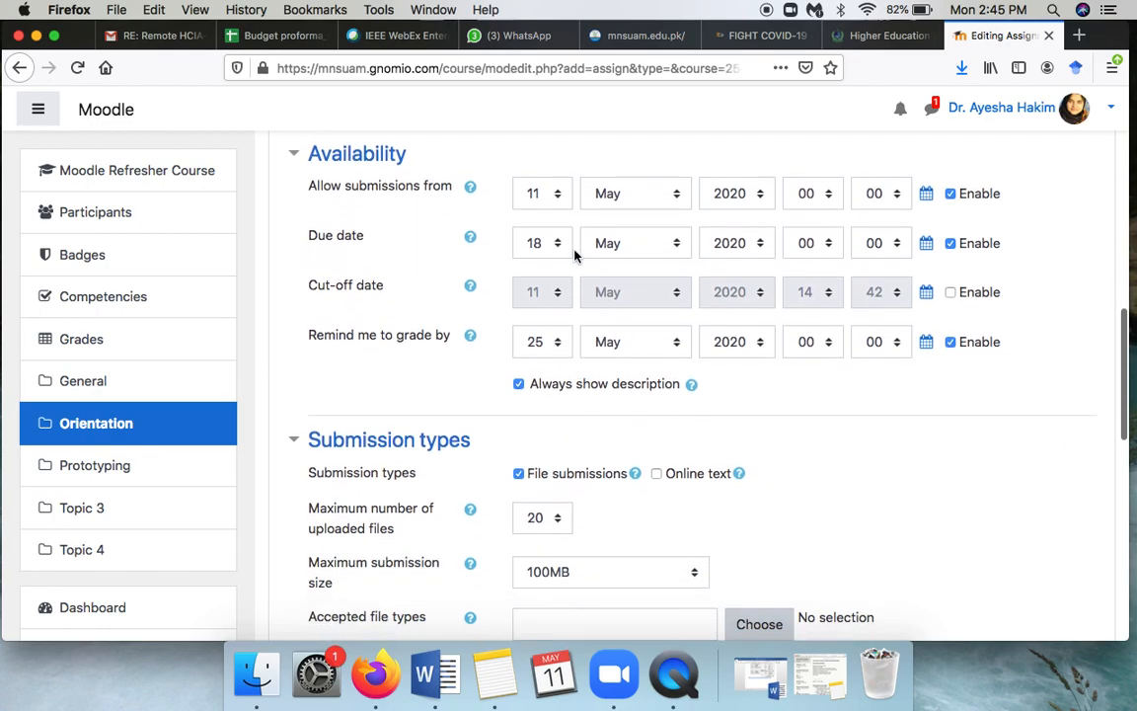
scroll(827, 505, "down", 1)
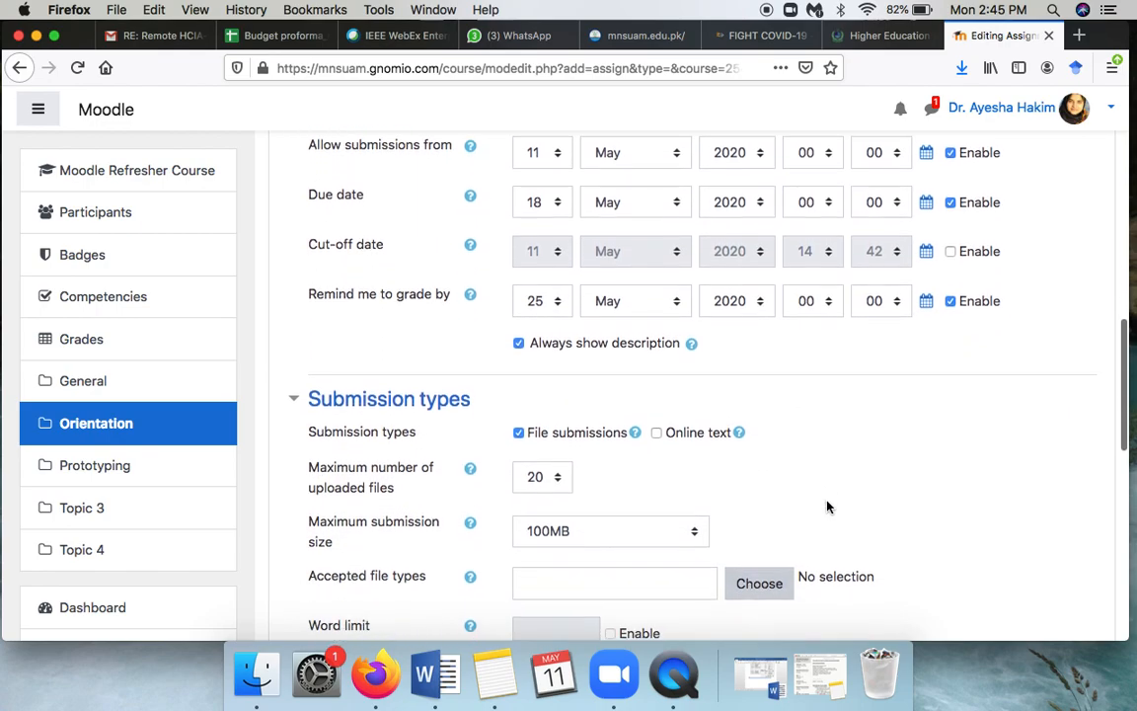
scroll(827, 507, "down", 3)
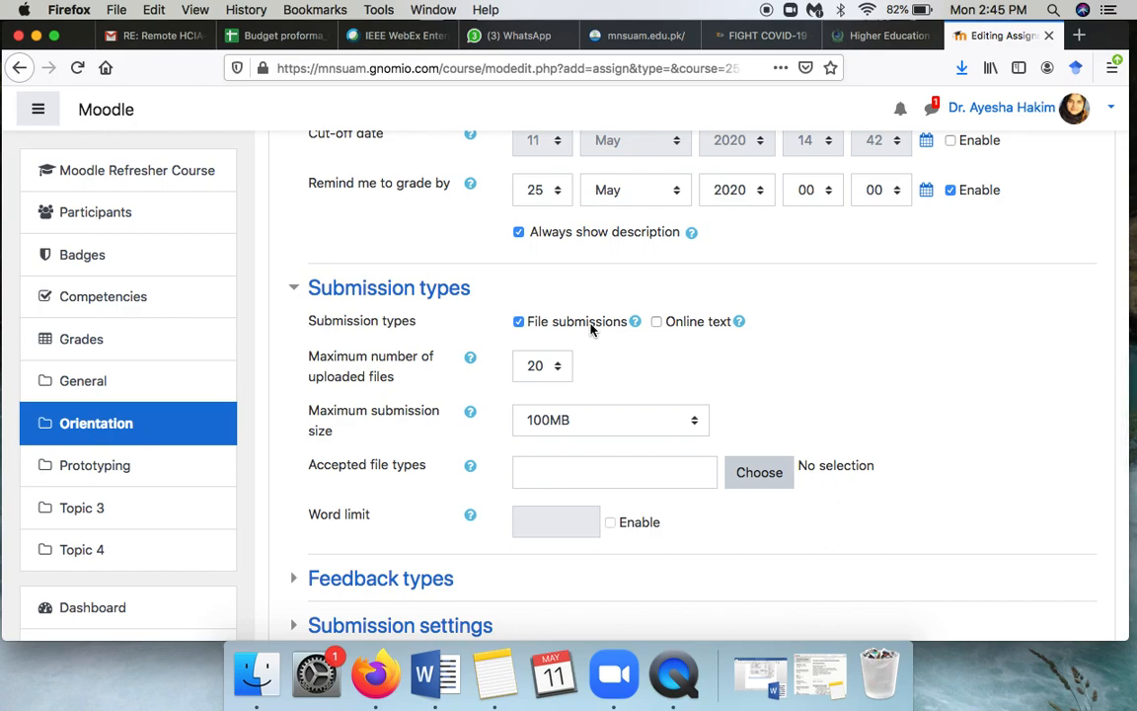
left_click(656, 322)
scroll(646, 365, "down", 2)
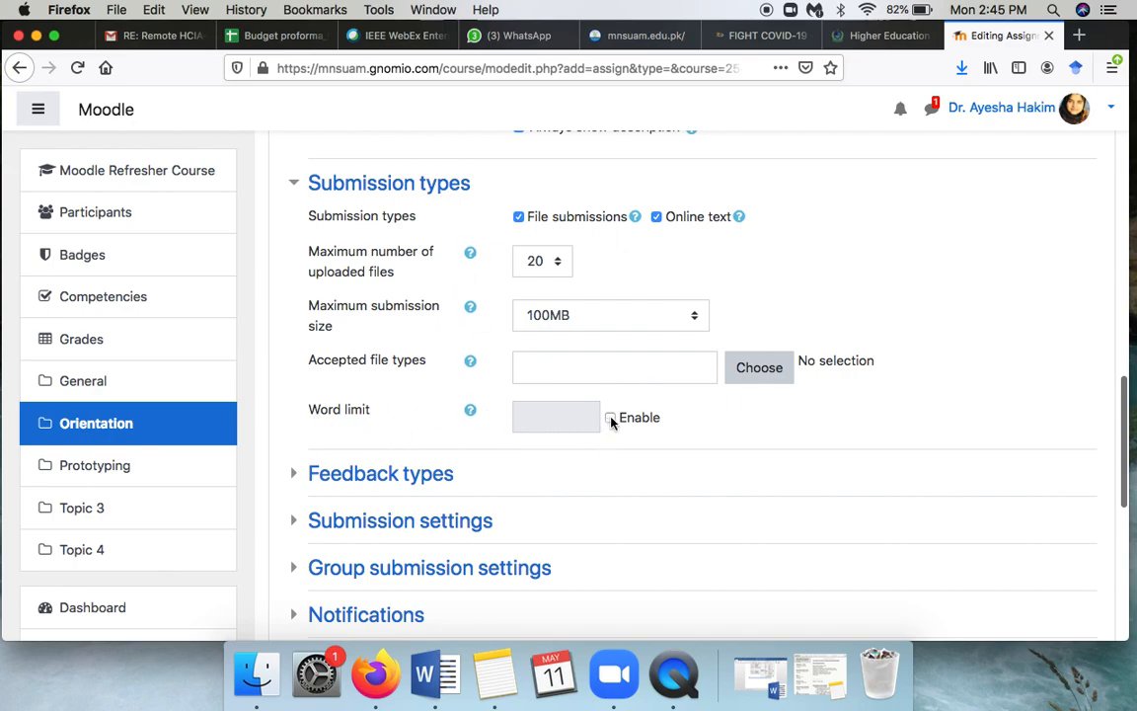
- Set the assignment's completion tracking to show the activity as complete when conditions are met
scroll(518, 503, "down", 4)
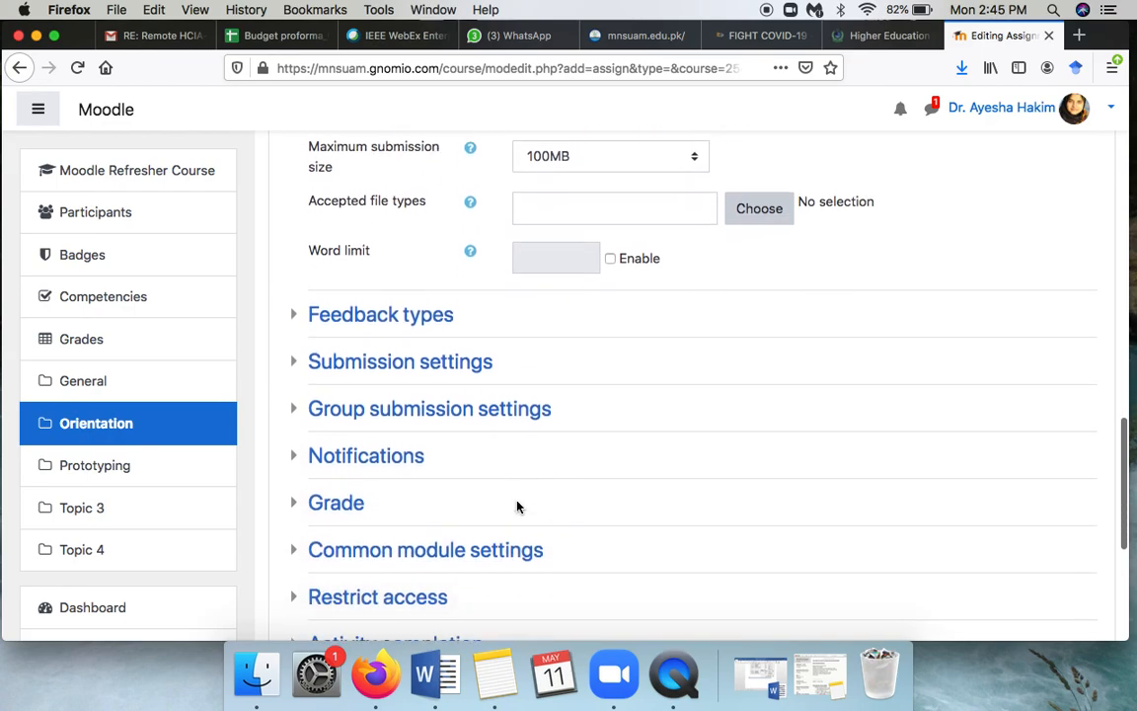
scroll(386, 436, "down", 3)
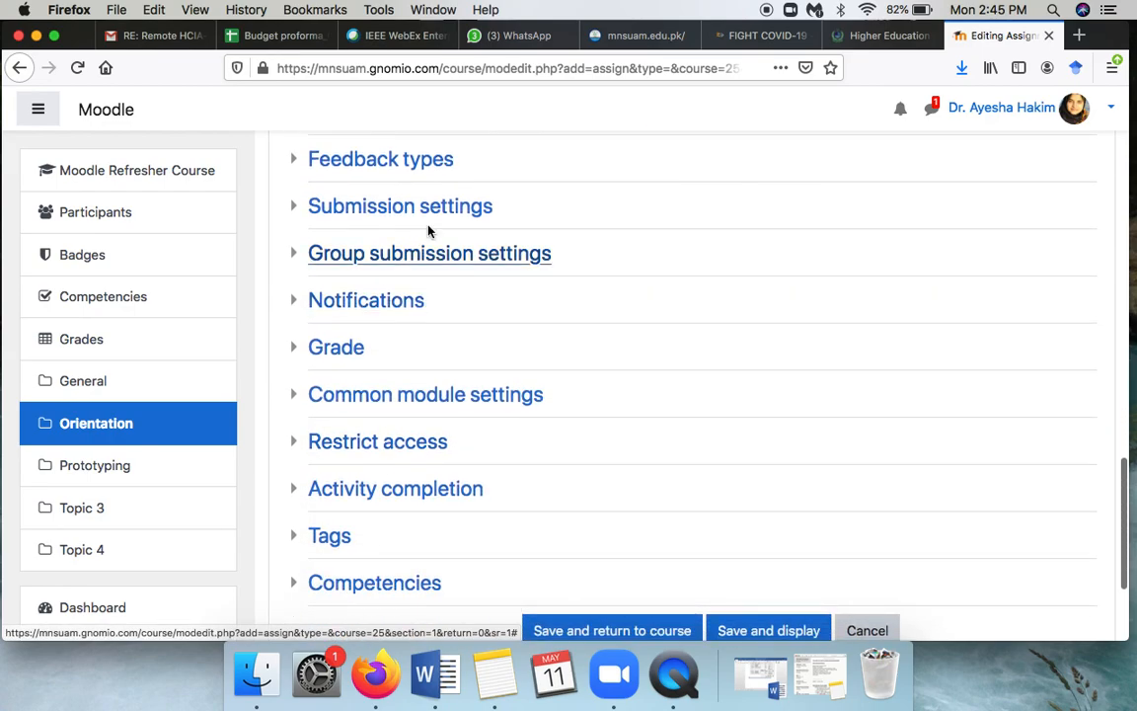
scroll(600, 469, "down", 2)
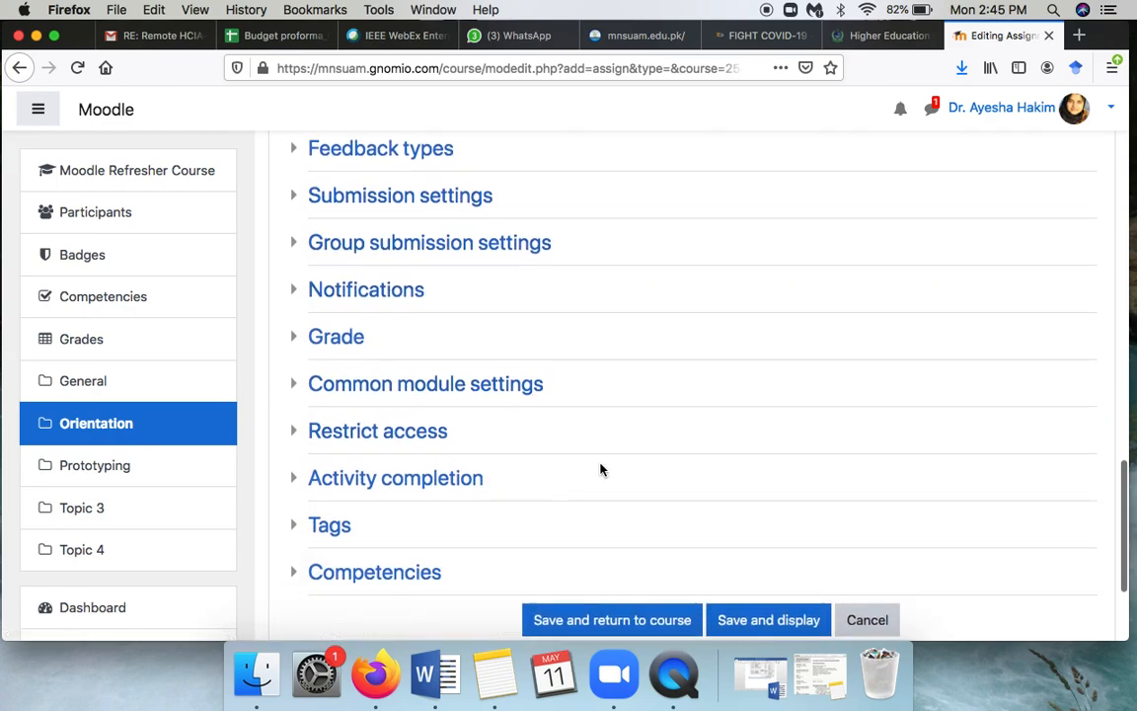
left_click(470, 434)
scroll(538, 487, "down", 4)
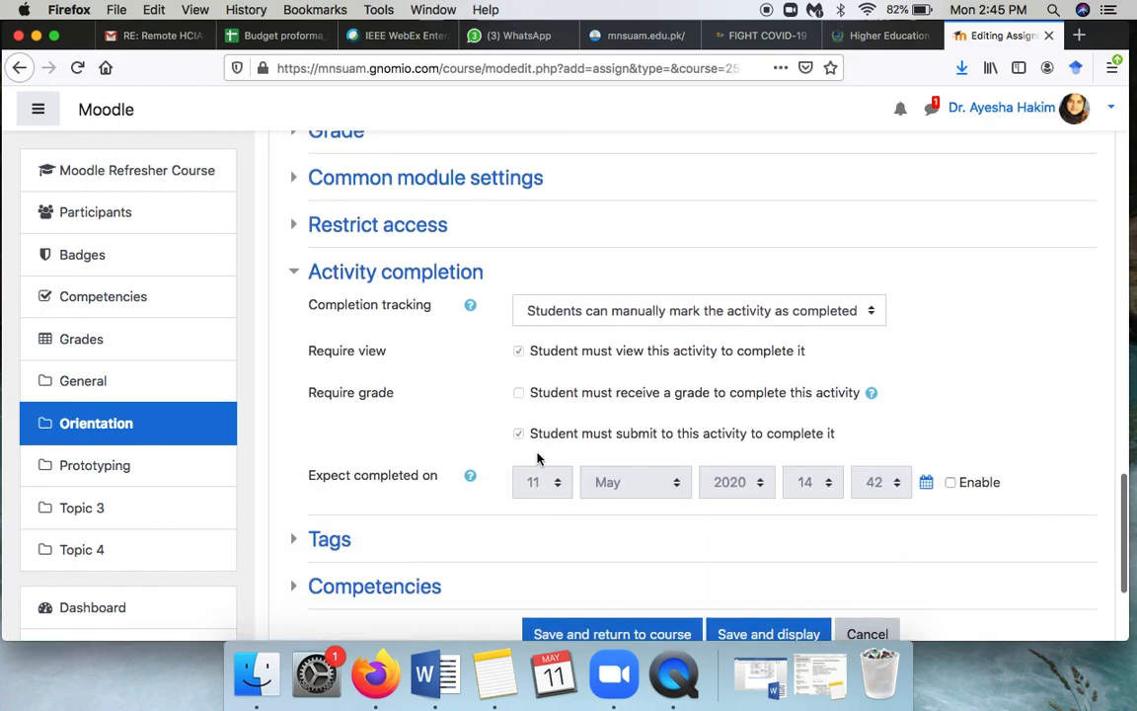
left_click(638, 309)
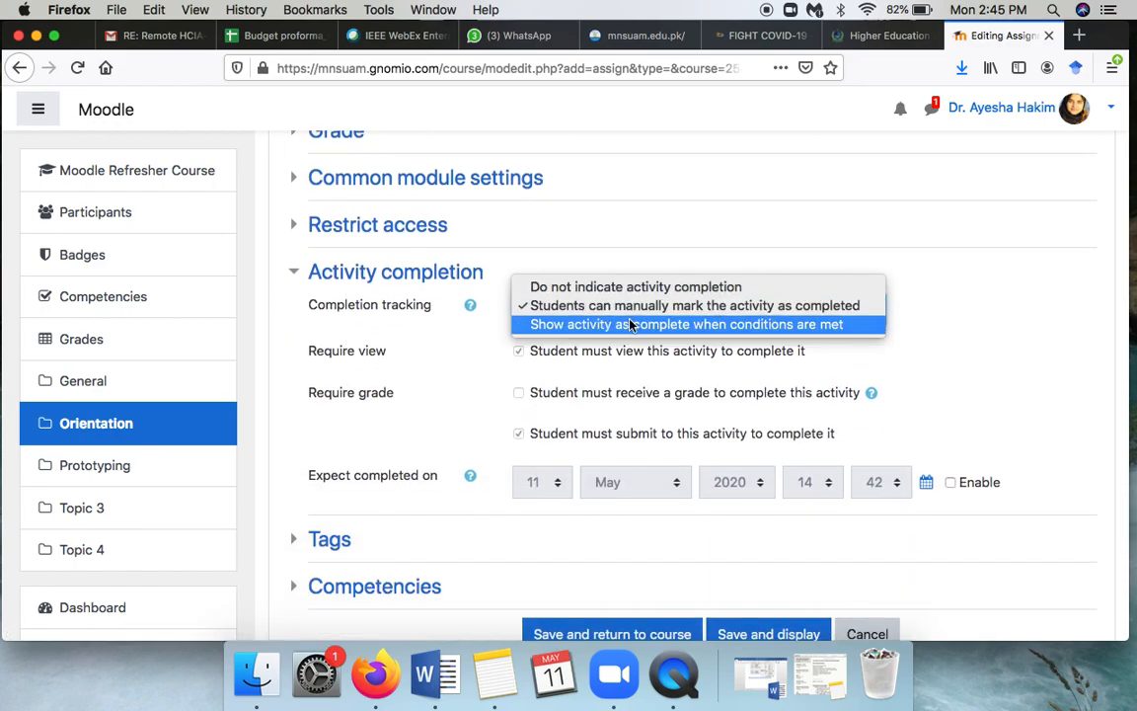
left_click(632, 324)
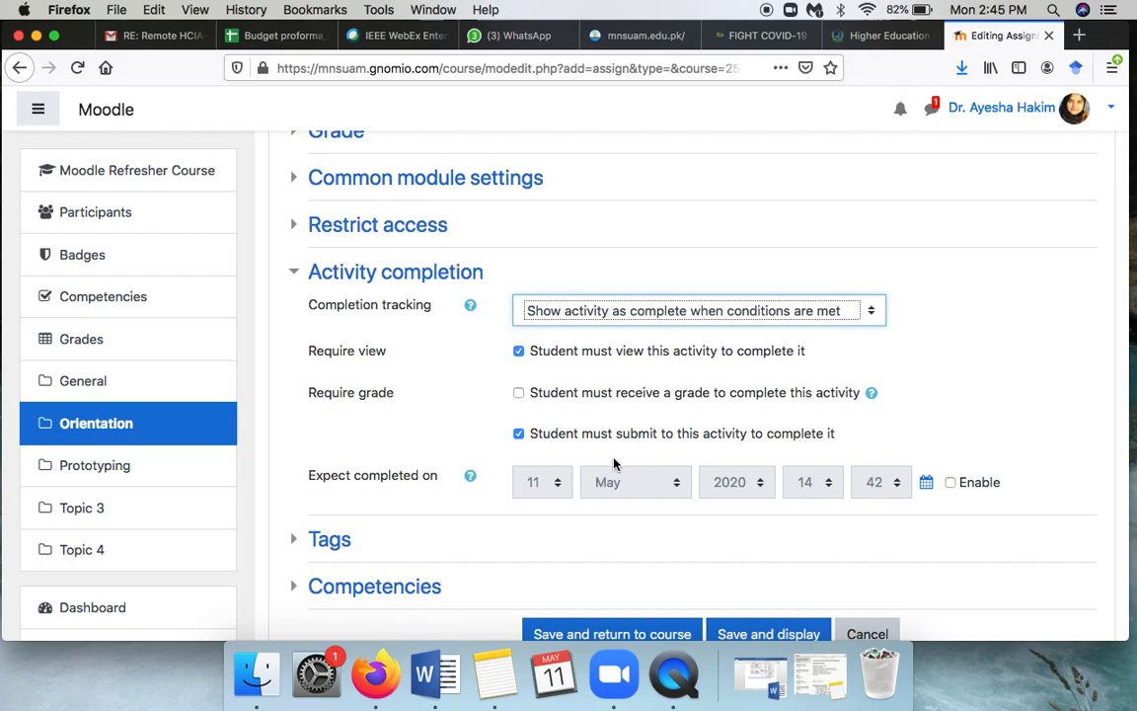
- Enable the assignment's expected completion date, set it to 18 May 2020, and save and return to the course
left_click(948, 488)
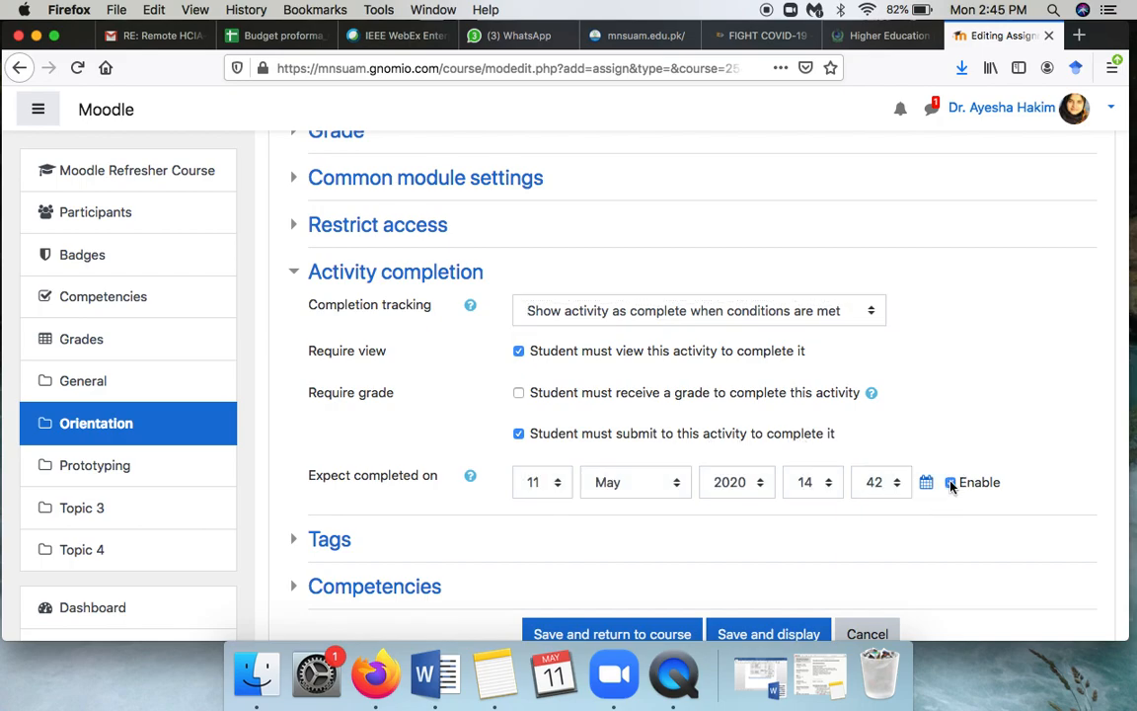
left_click(561, 483)
left_click(538, 415)
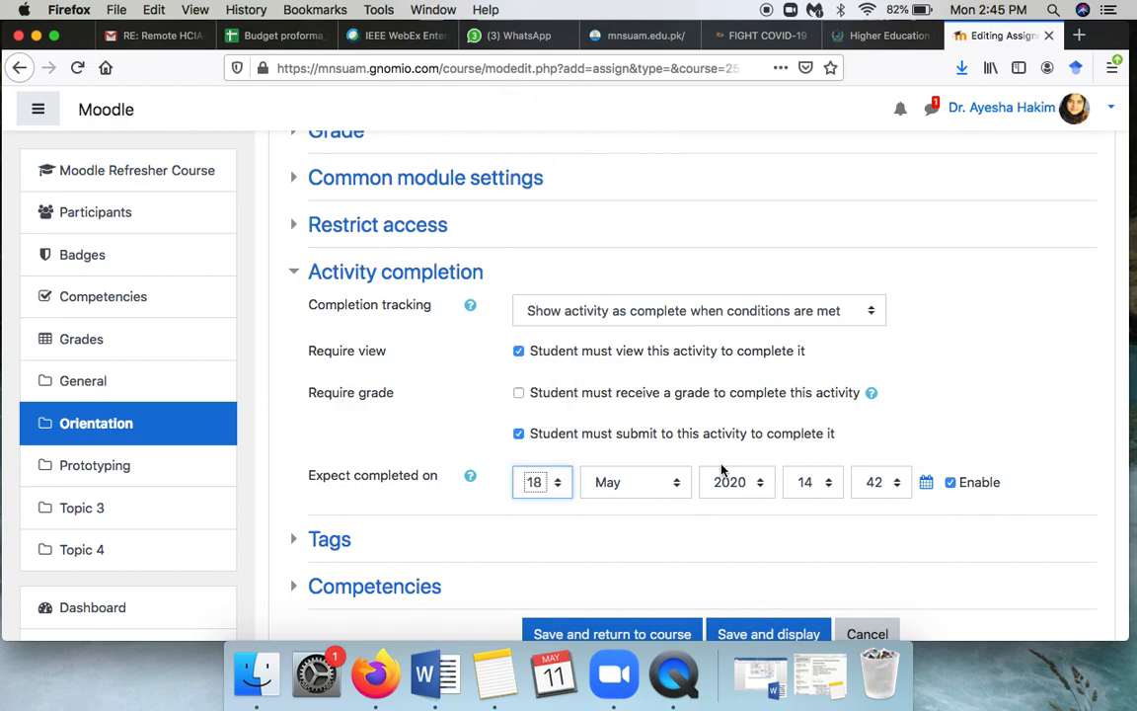
left_click(849, 525)
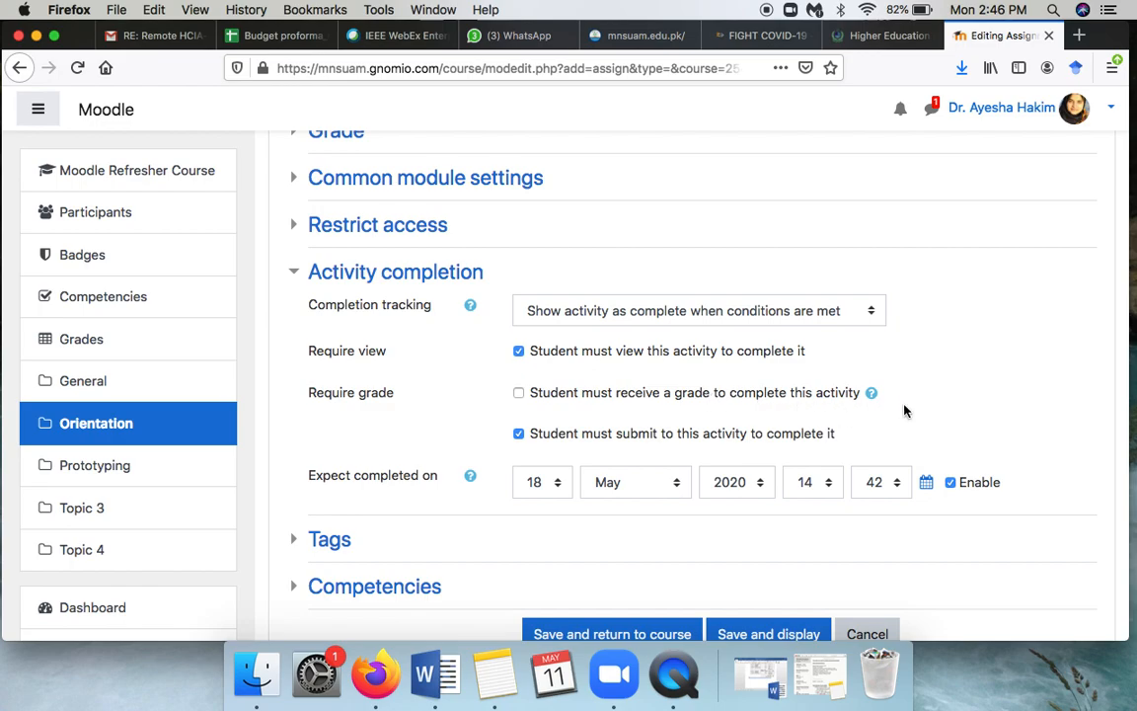
scroll(906, 411, "down", 2)
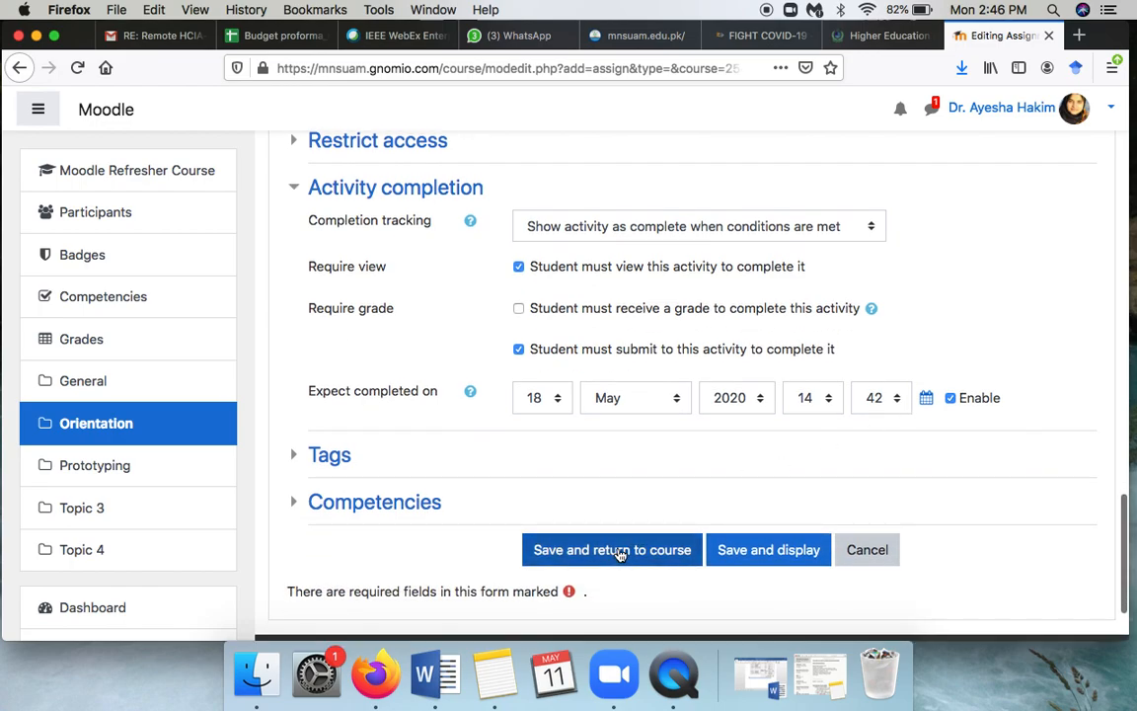
left_click(620, 550)
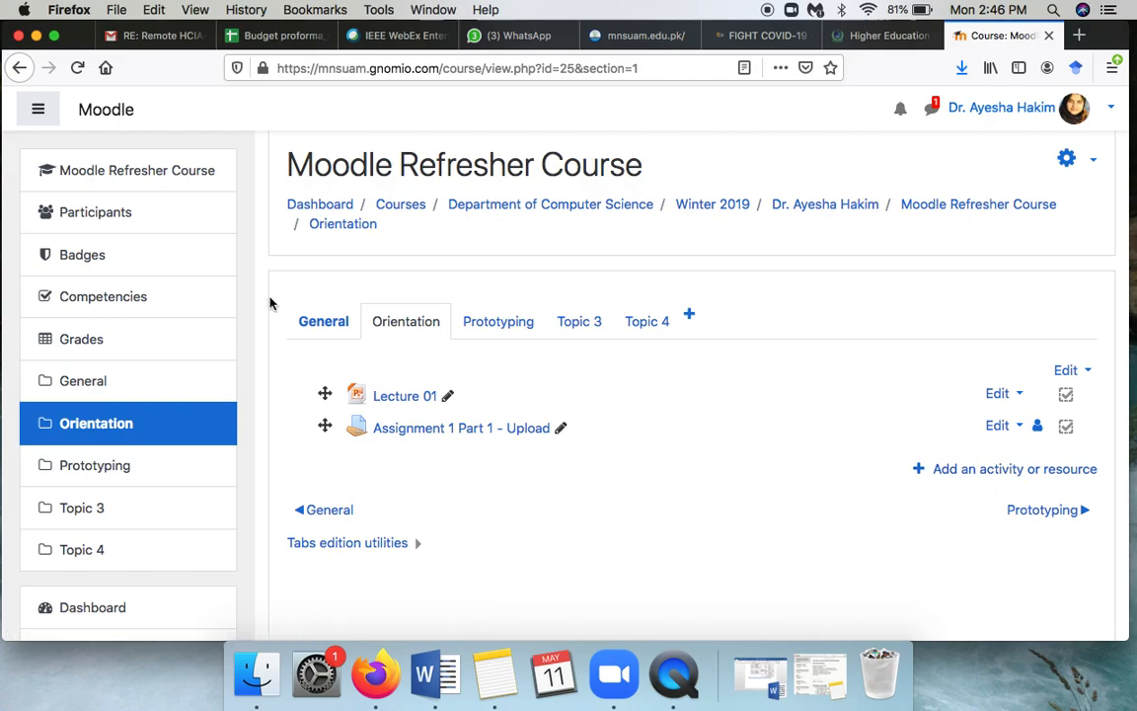
- Open the General section of the Moodle Refresher Course
left_click(323, 324)
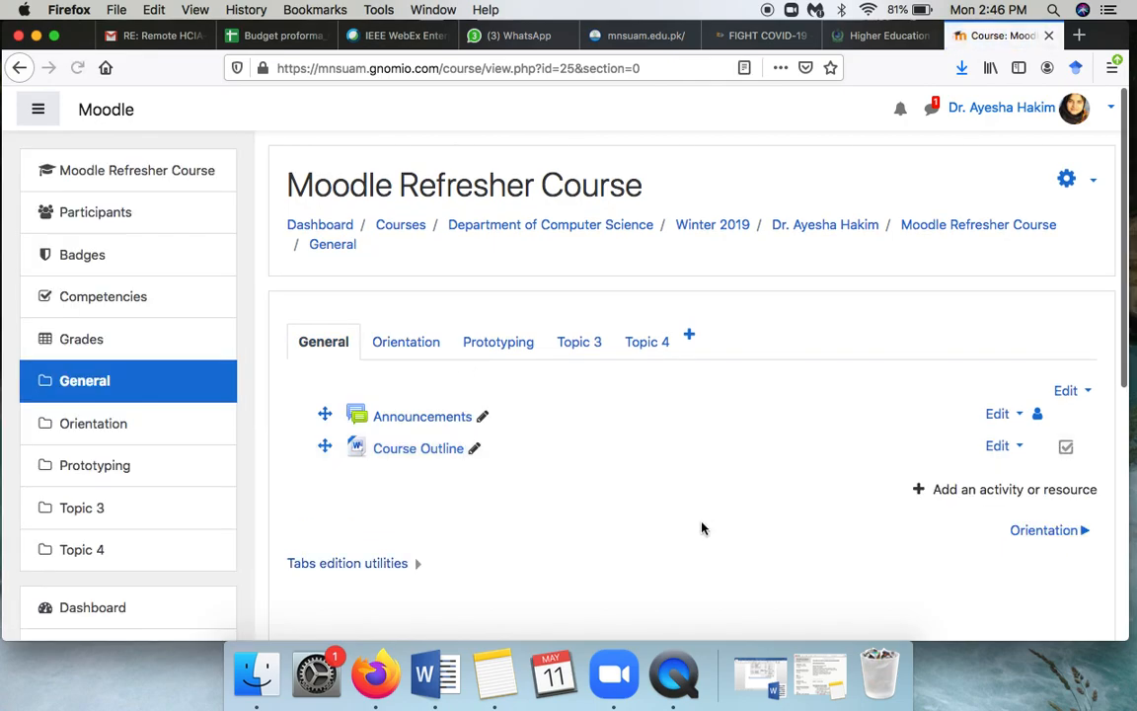
left_click(967, 489)
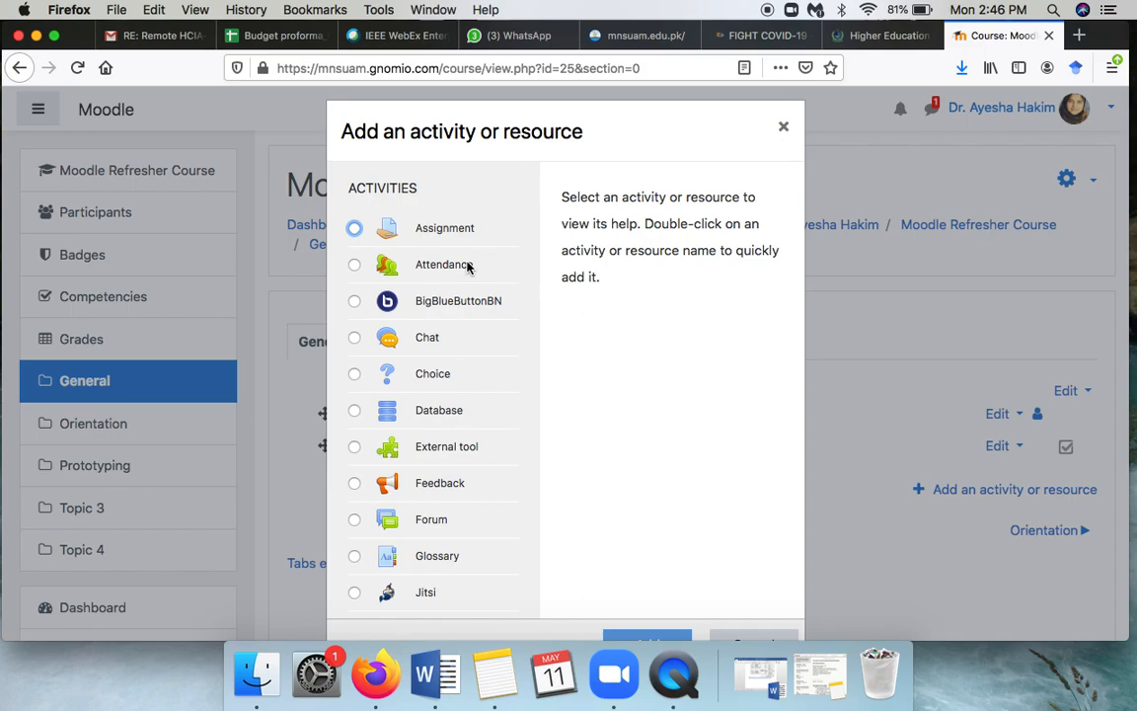
scroll(443, 434, "down", 5)
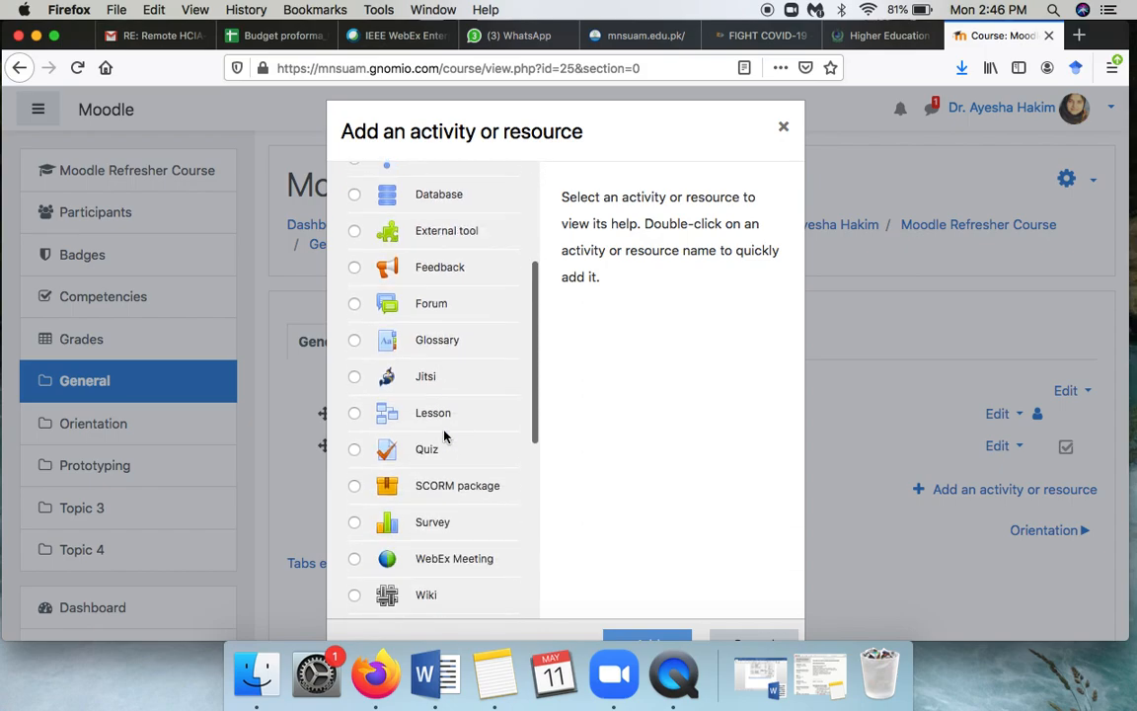
scroll(443, 434, "down", 8)
left_click(360, 421)
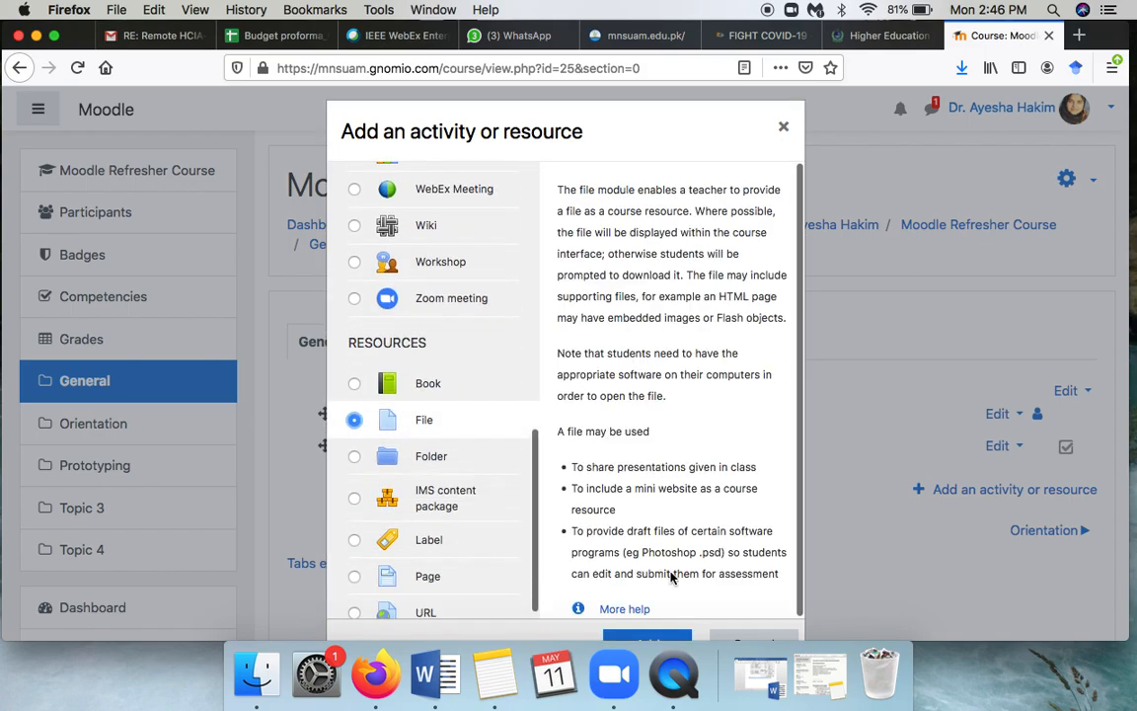
left_click(657, 637)
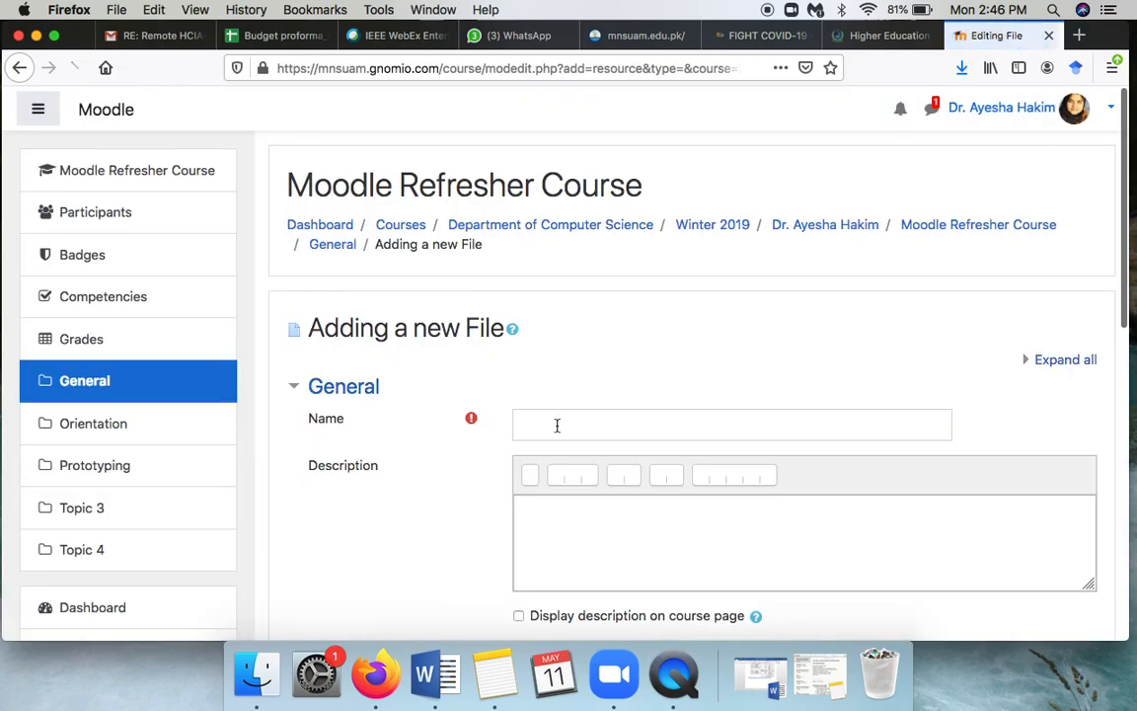
left_click(556, 426)
- Switch to Finder and pick out Academic Misconduct and Plagiarism.pptx, Assignment coversheet and Class Etiquettes.pptx in the General folder, then close the window
key("super+Tab")
key("super+Tab")
key("super+Tab")
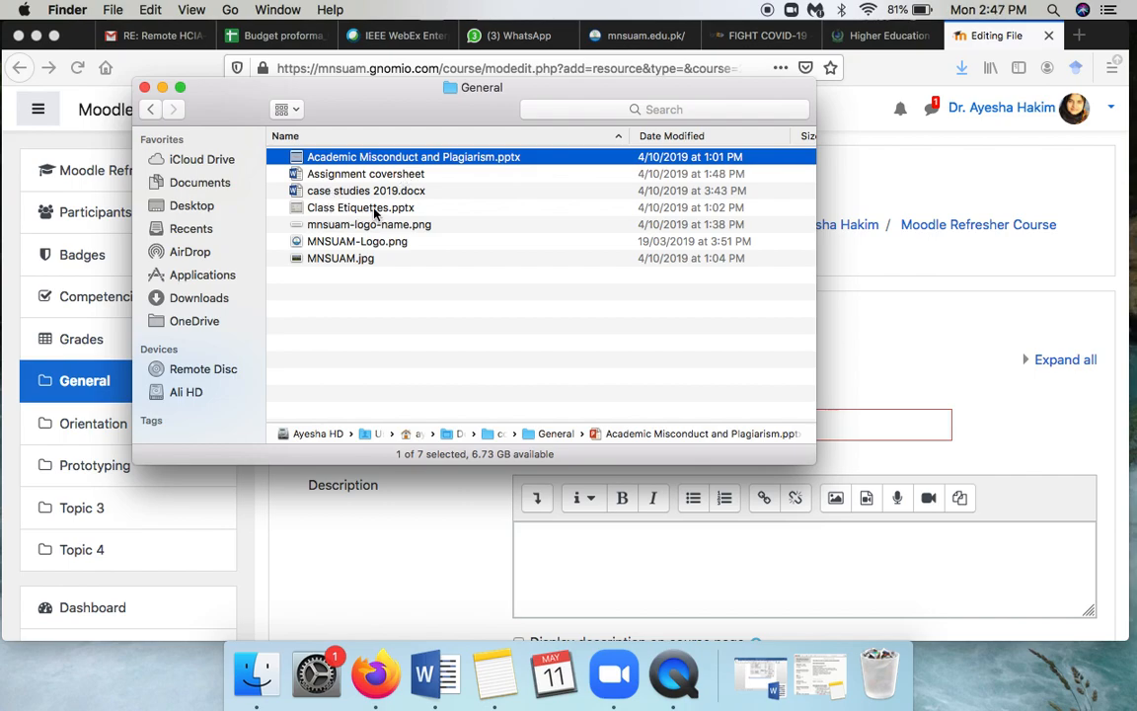
left_click(358, 207)
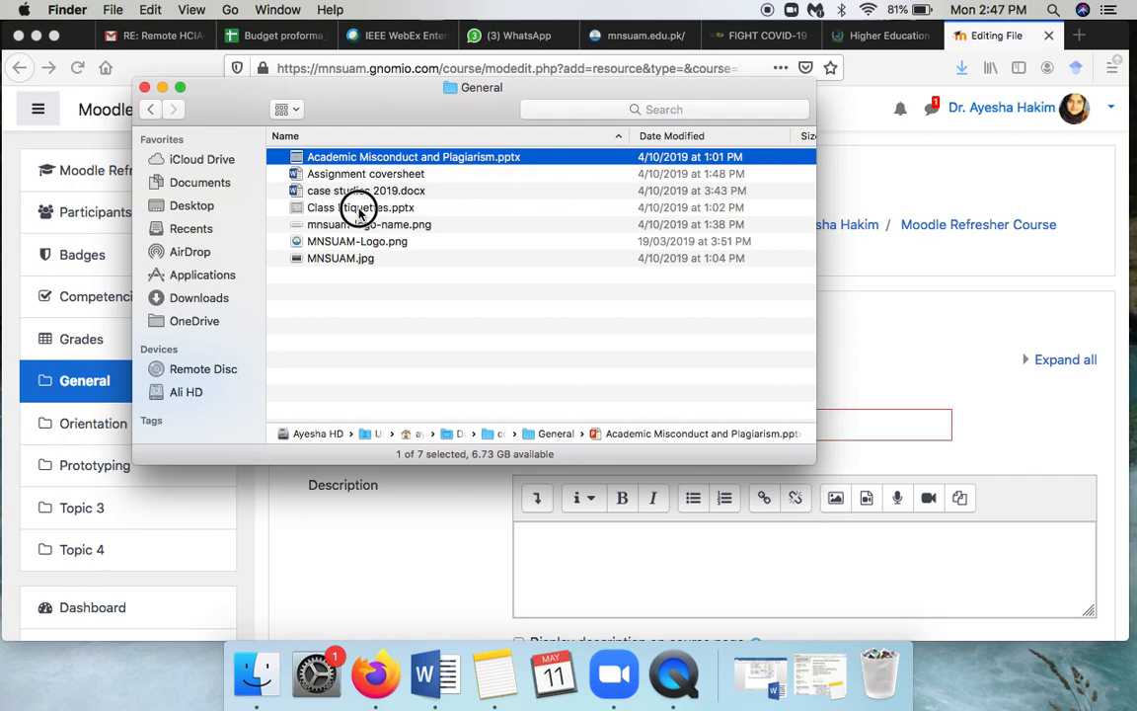
left_click(325, 174, "super")
left_click(344, 158, "super")
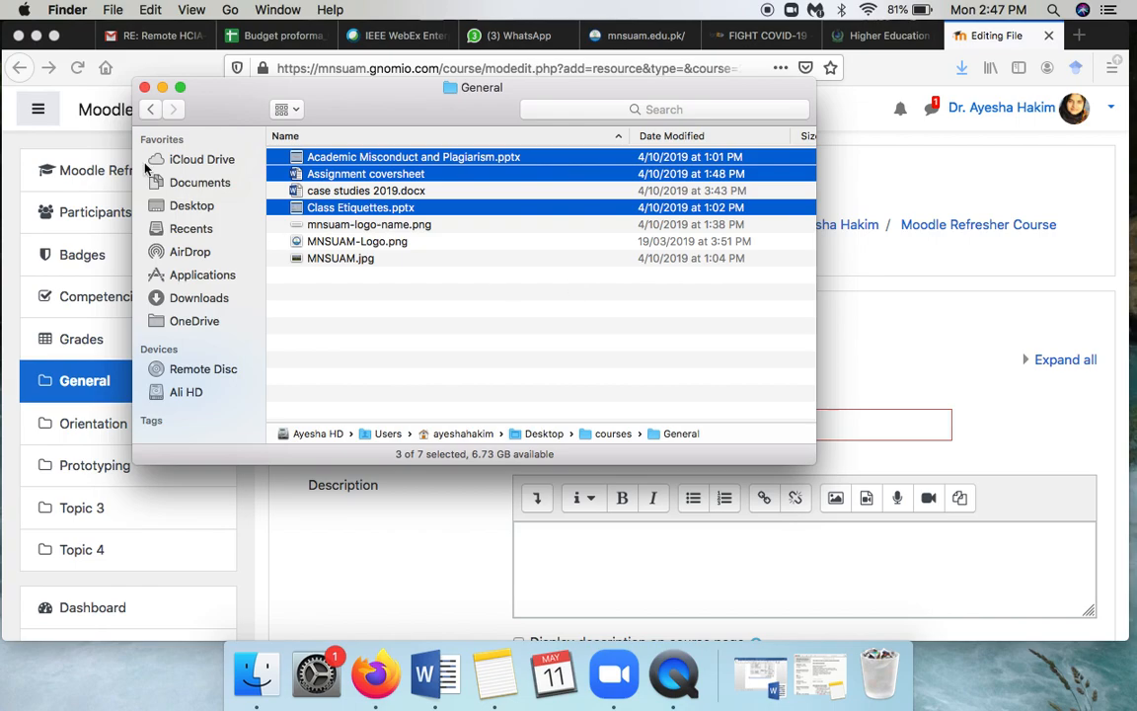
left_click(145, 89)
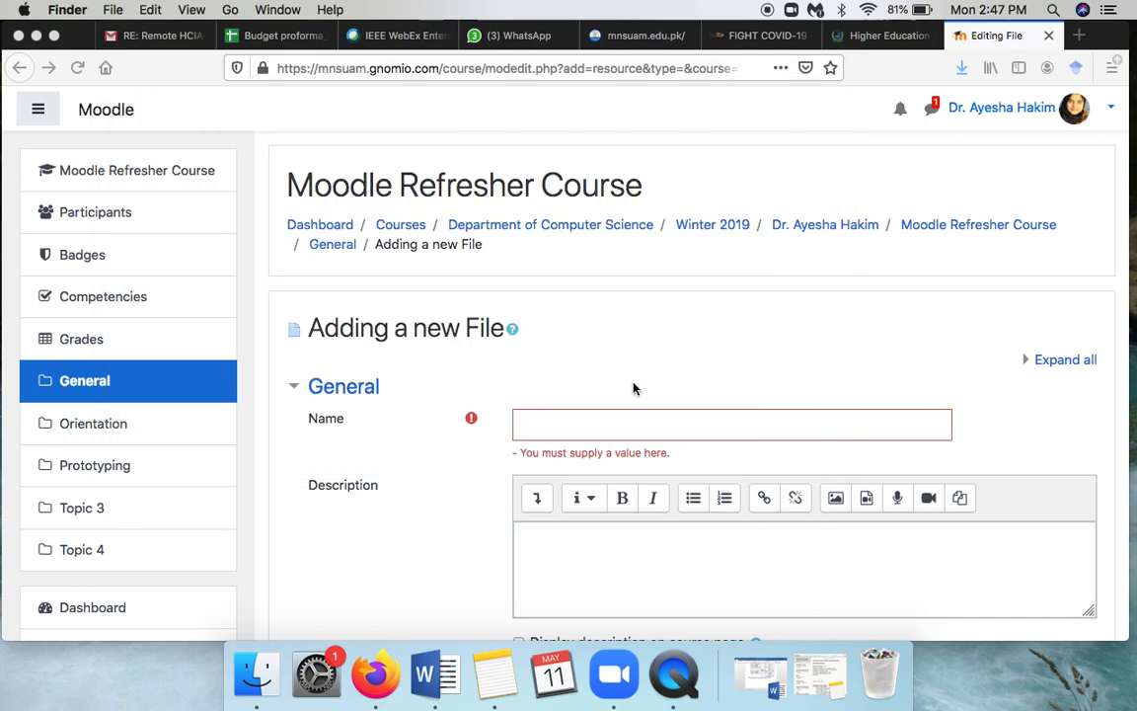
scroll(632, 385, "down", 10)
left_click(864, 442)
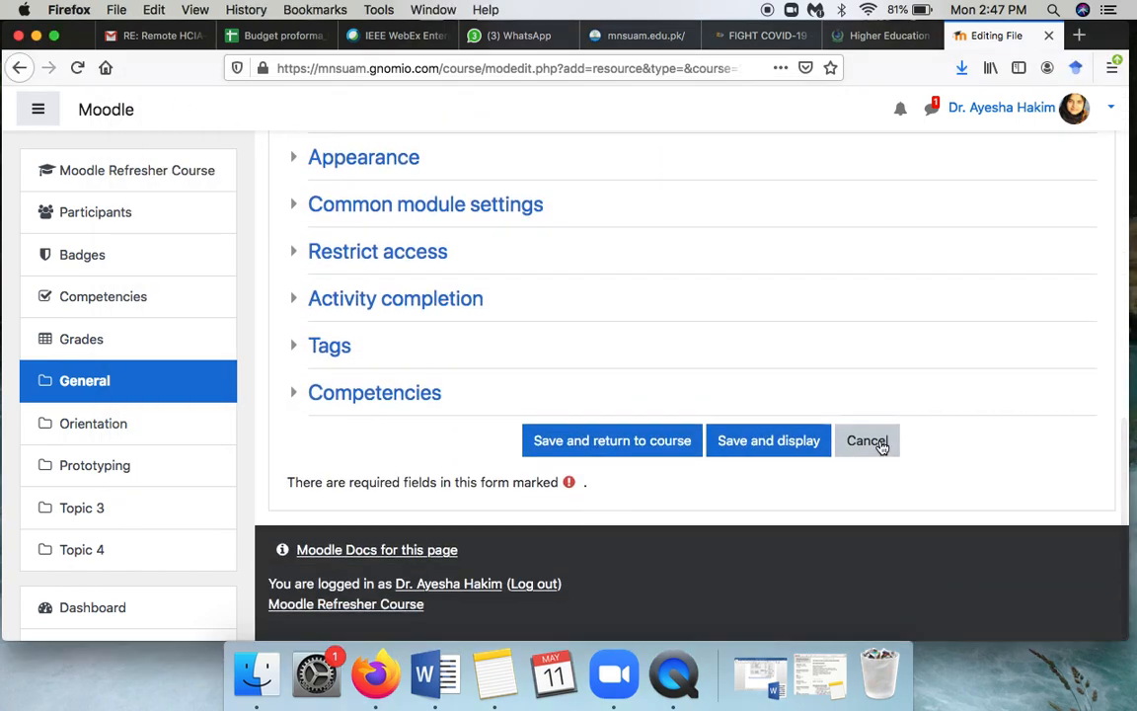
left_click(865, 444)
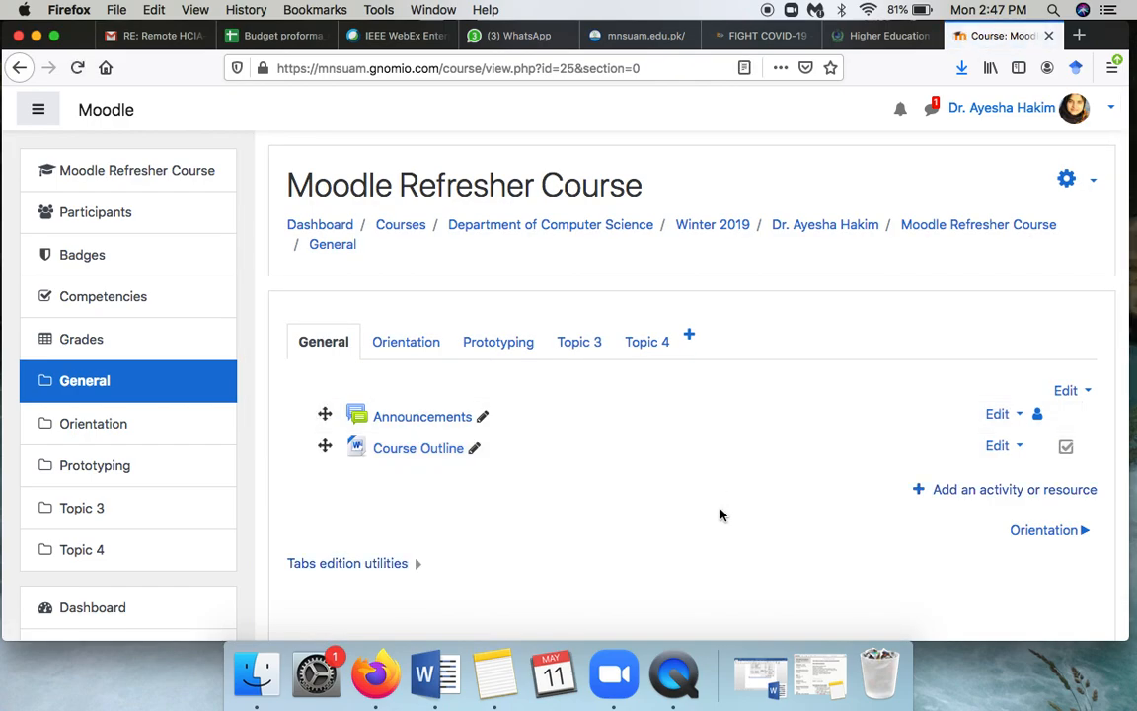
scroll(720, 513, "down", 1)
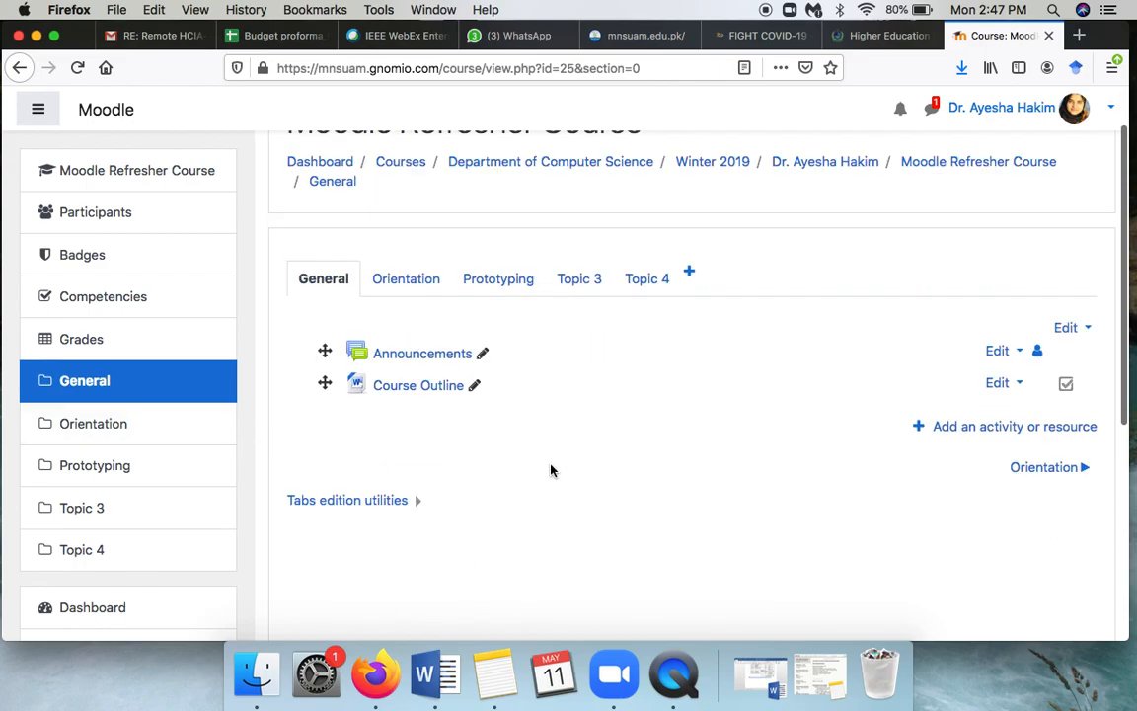
scroll(551, 470, "up", 1)
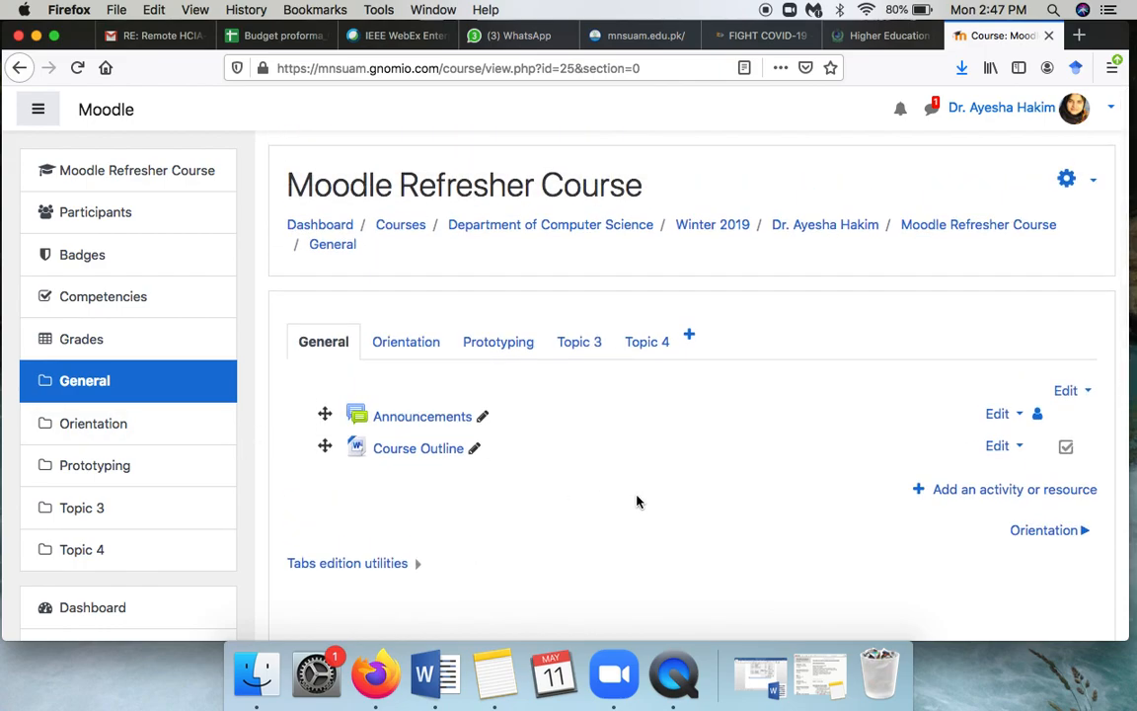